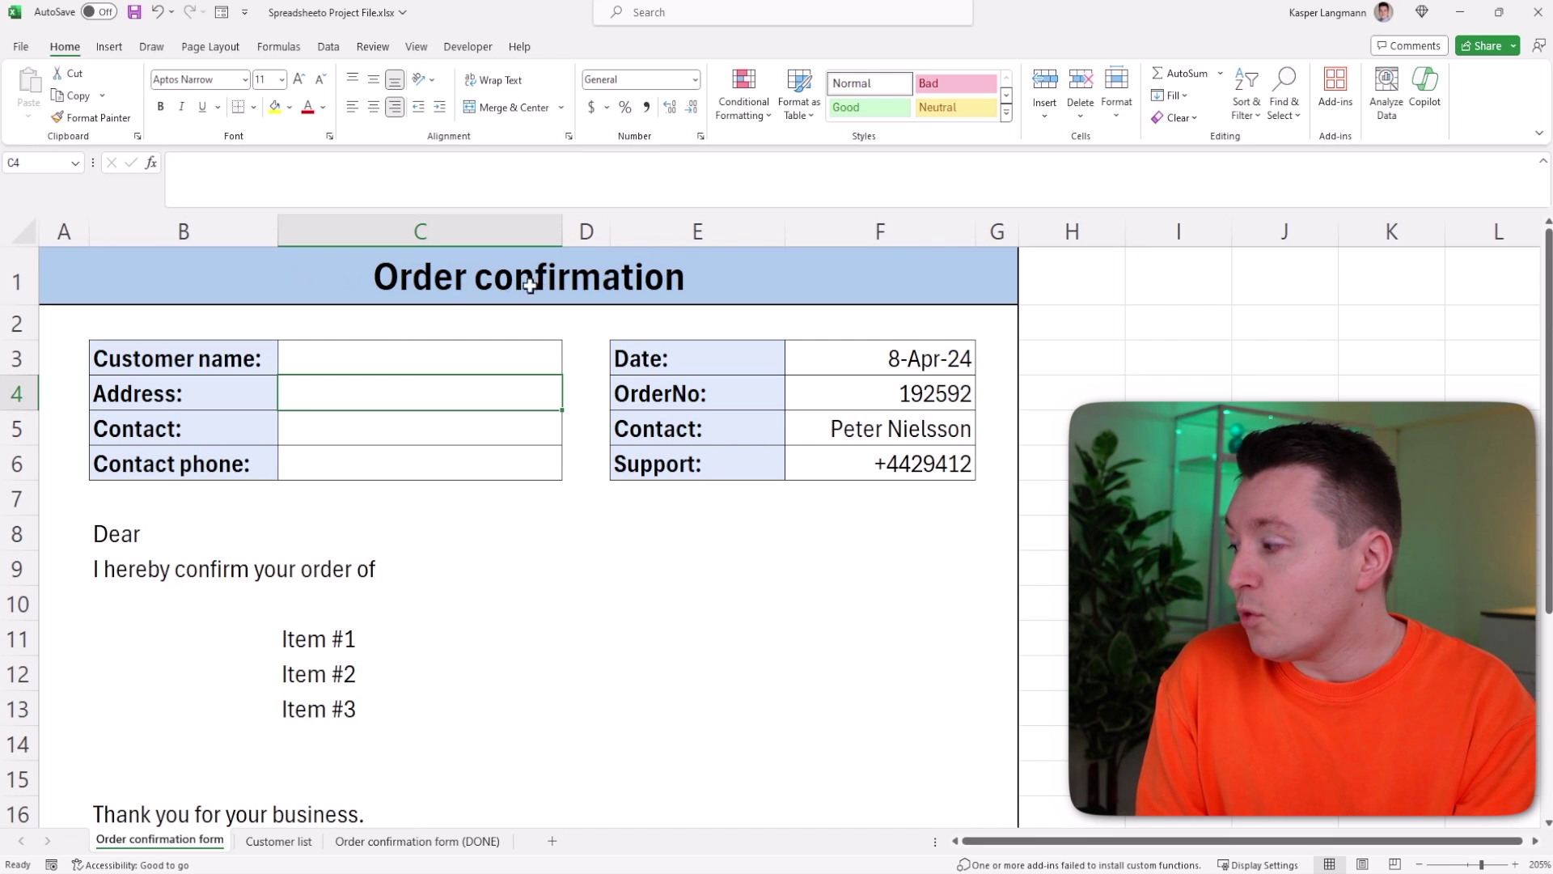
Examine the Customer list sheet's headers from Customer name to Contact phone and the matching Customer name field on the order confirmation form
click(277, 840)
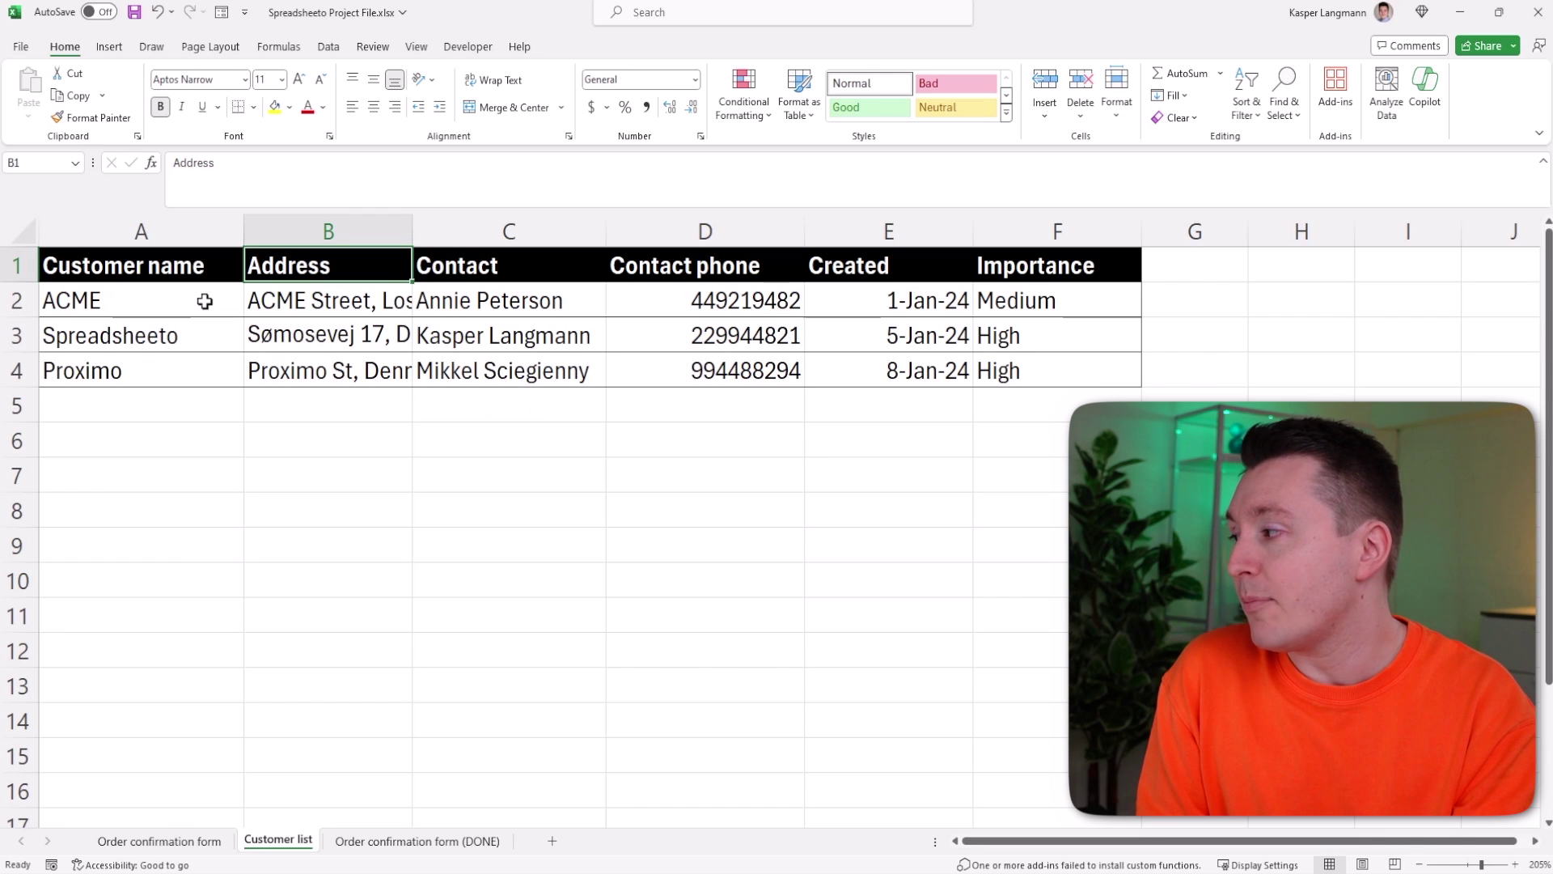
click(165, 267)
click(355, 266)
click(486, 267)
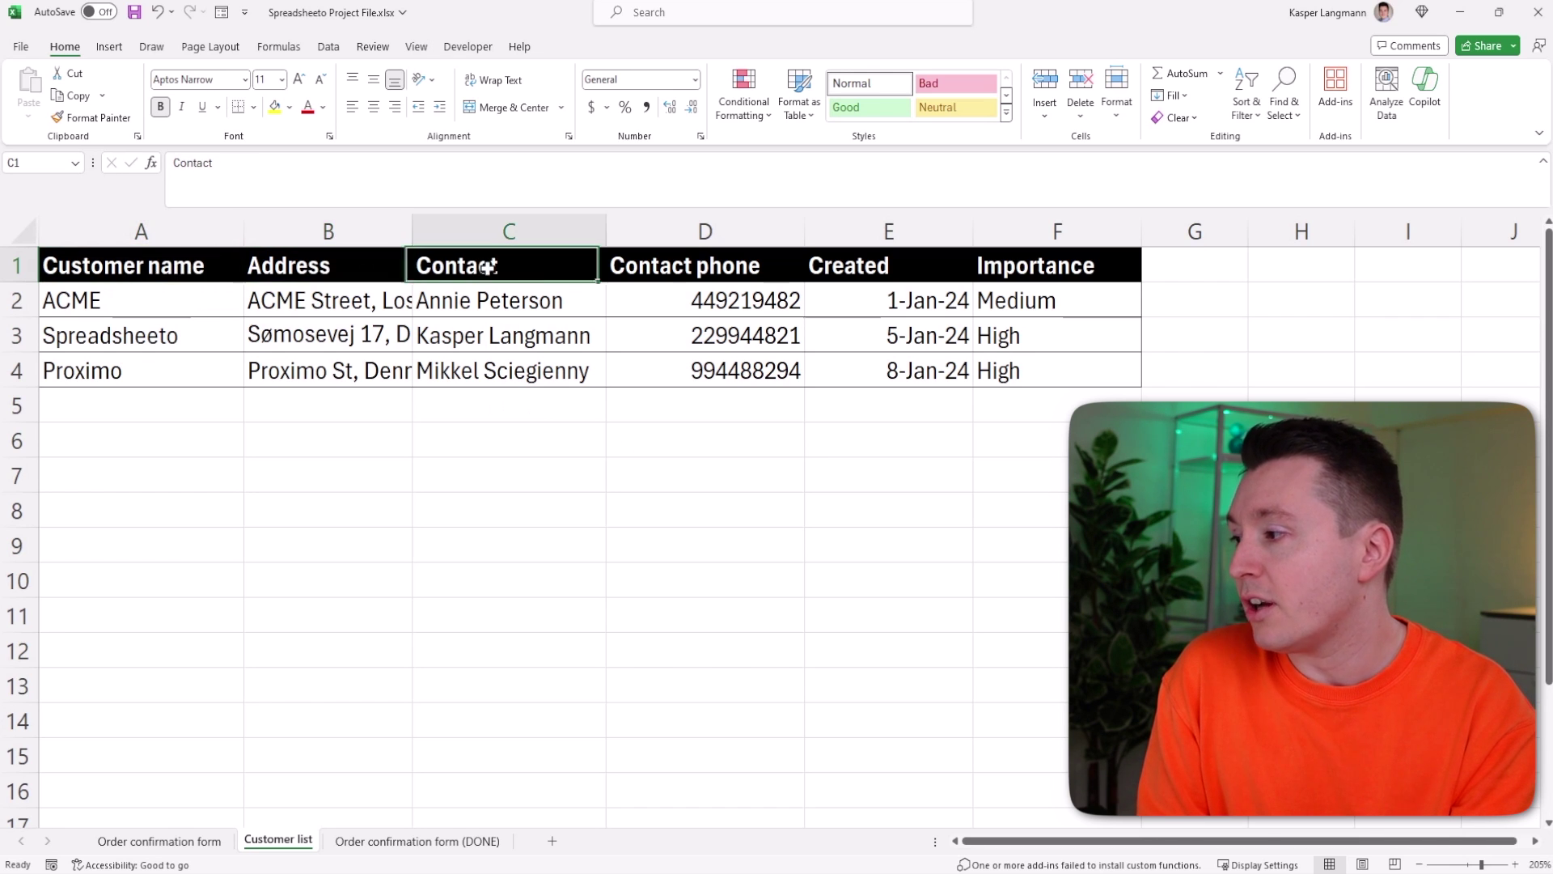
click(685, 265)
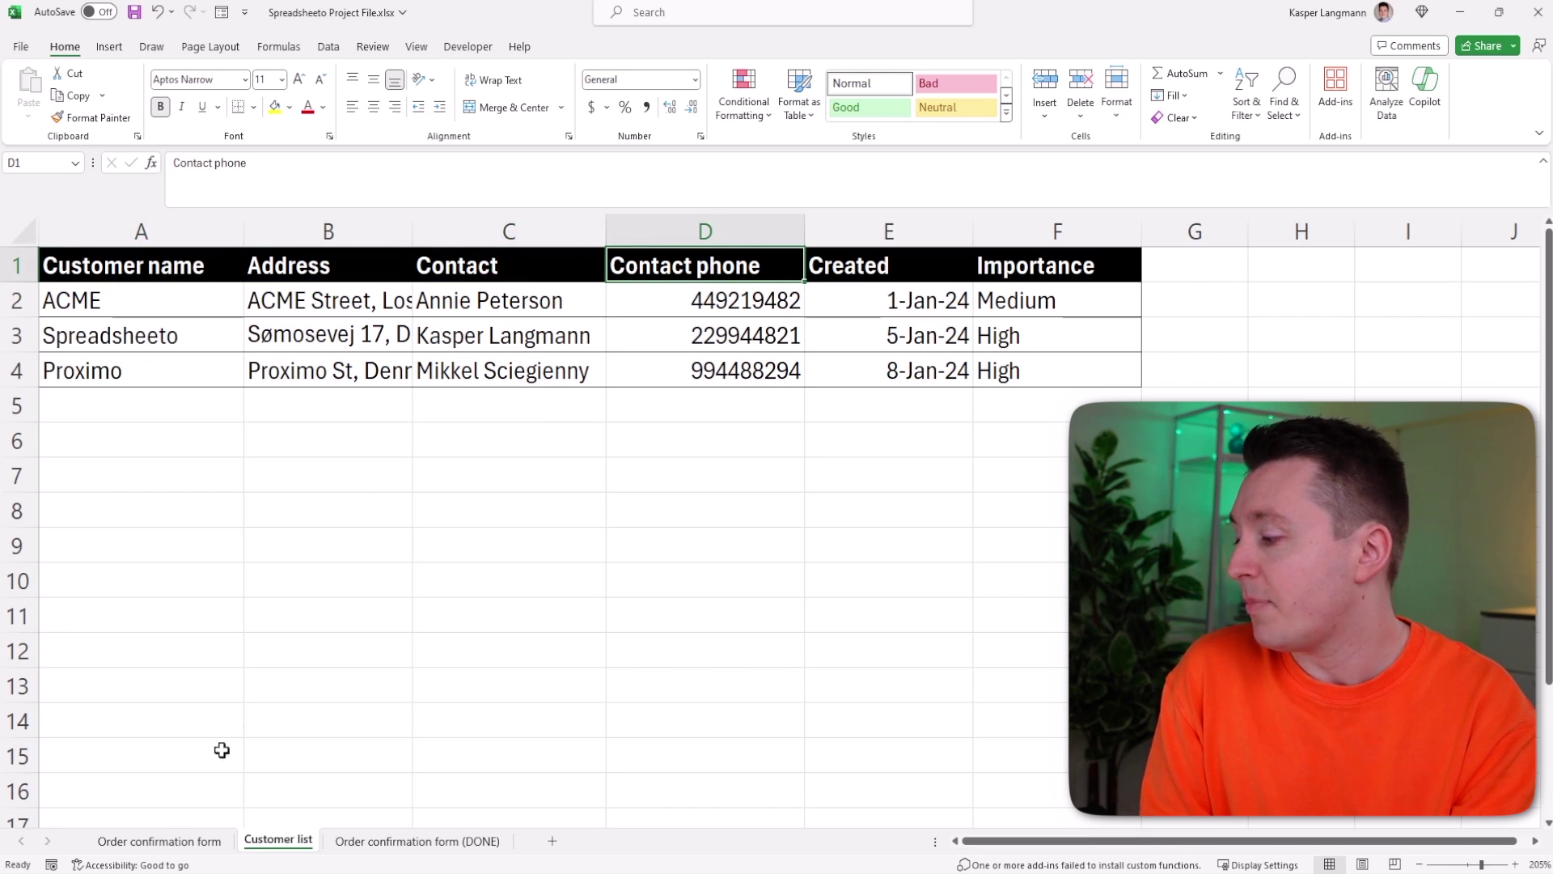
click(191, 837)
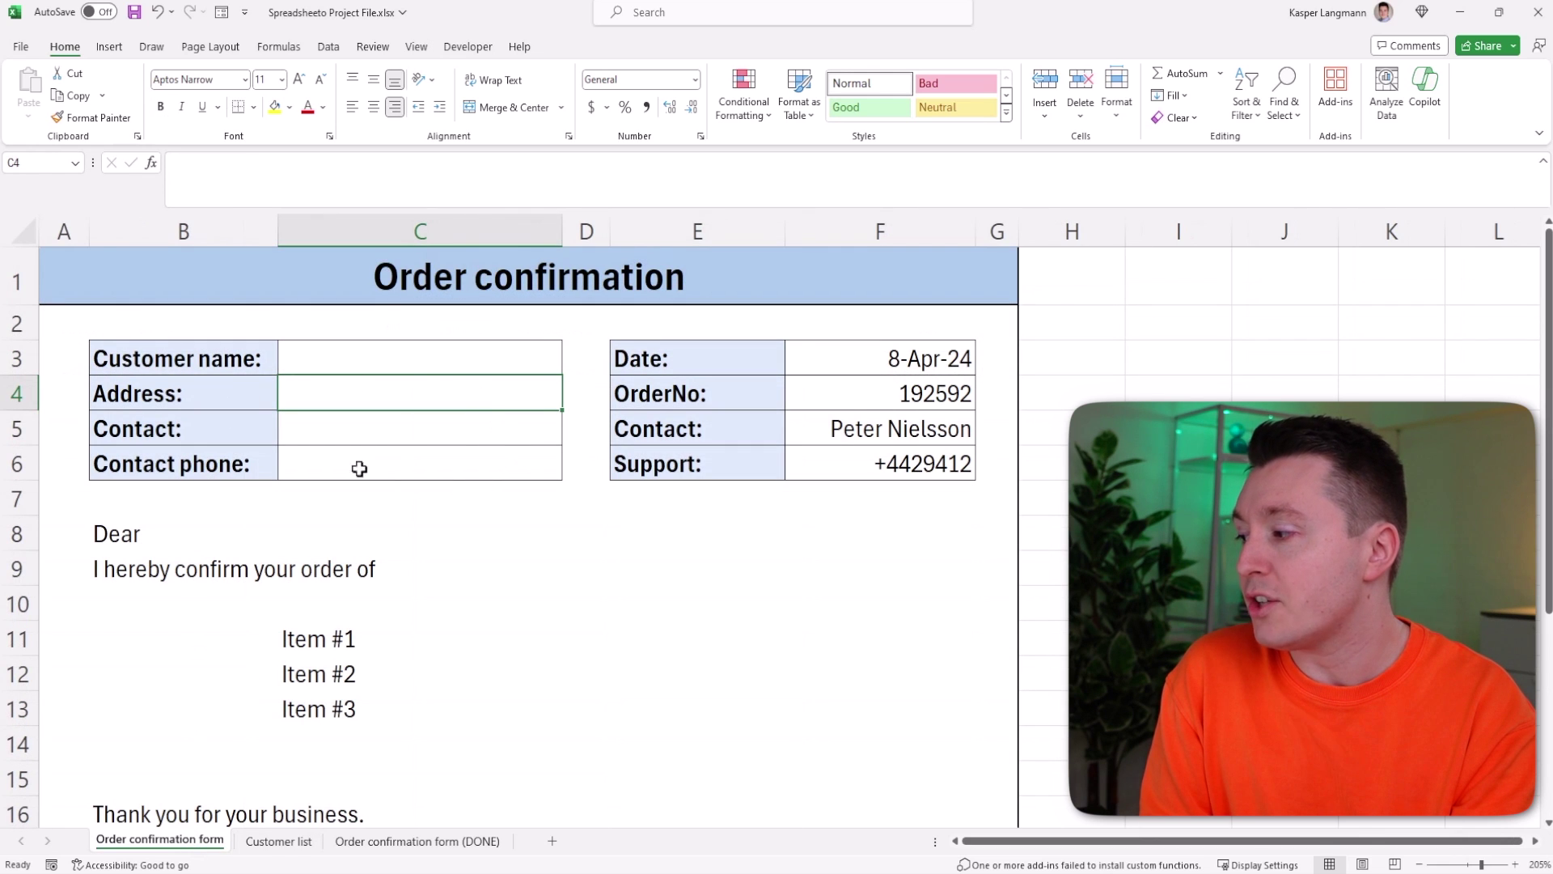
click(358, 363)
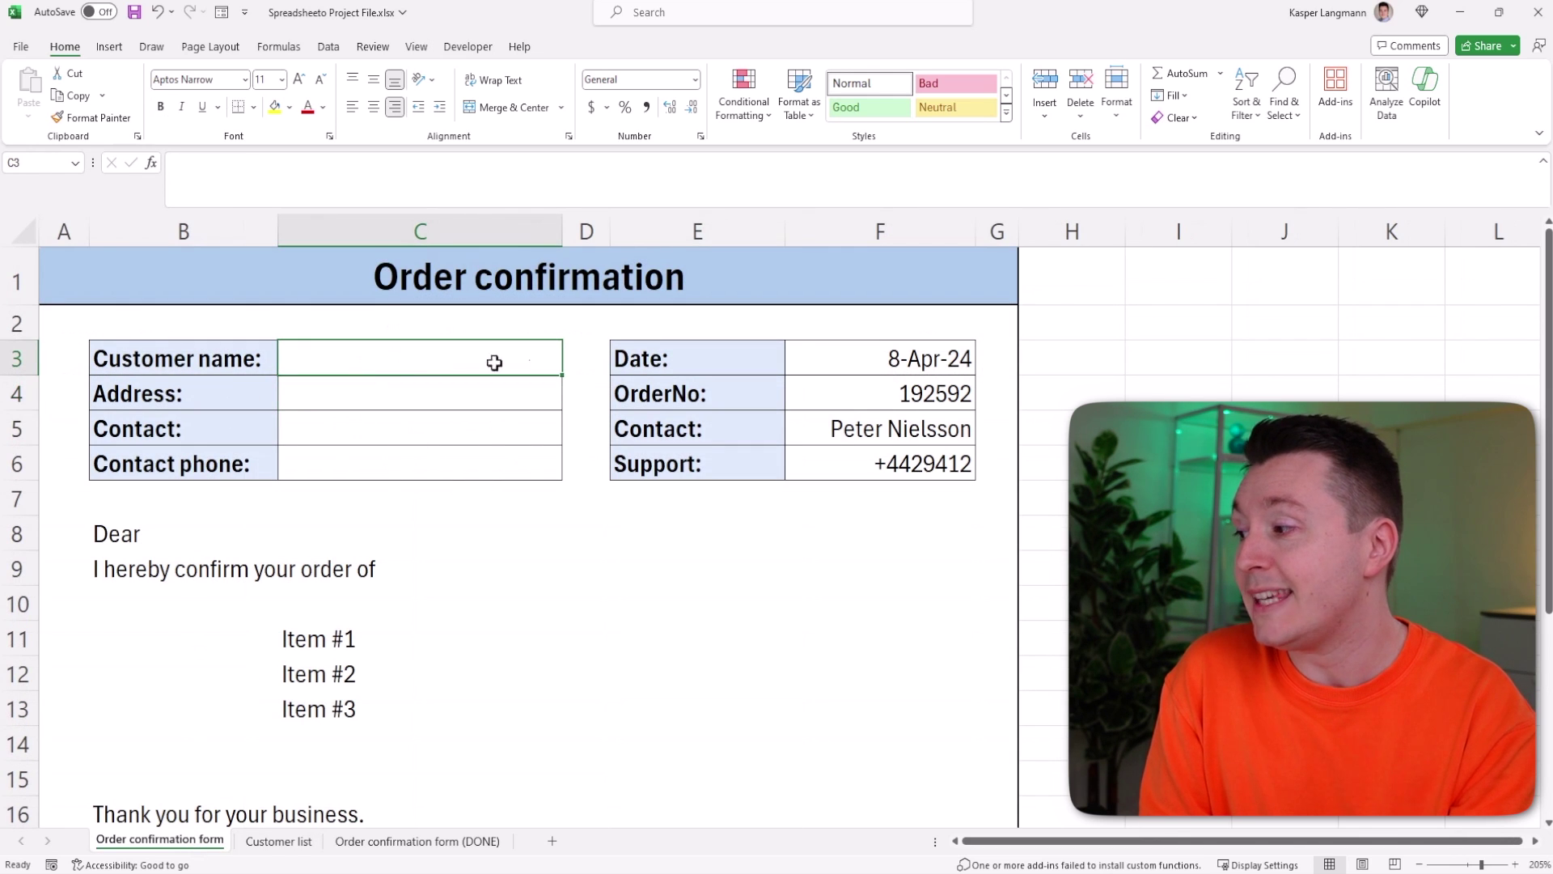
drag(236, 357, 437, 353)
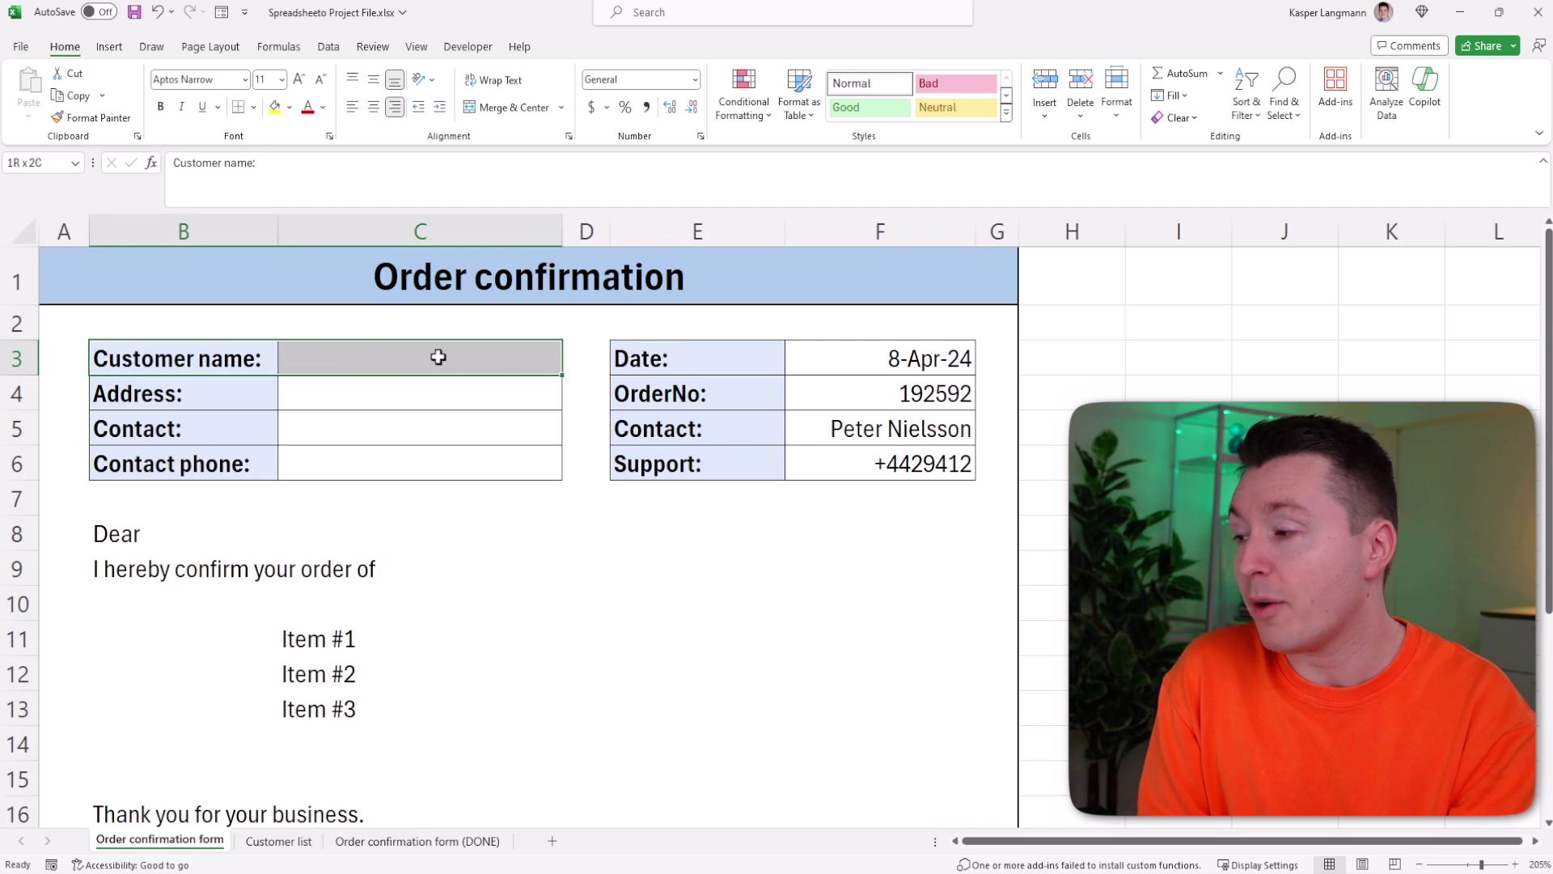
Set up data validation on the customer name cell C3 so that it allows values from a List
click(451, 357)
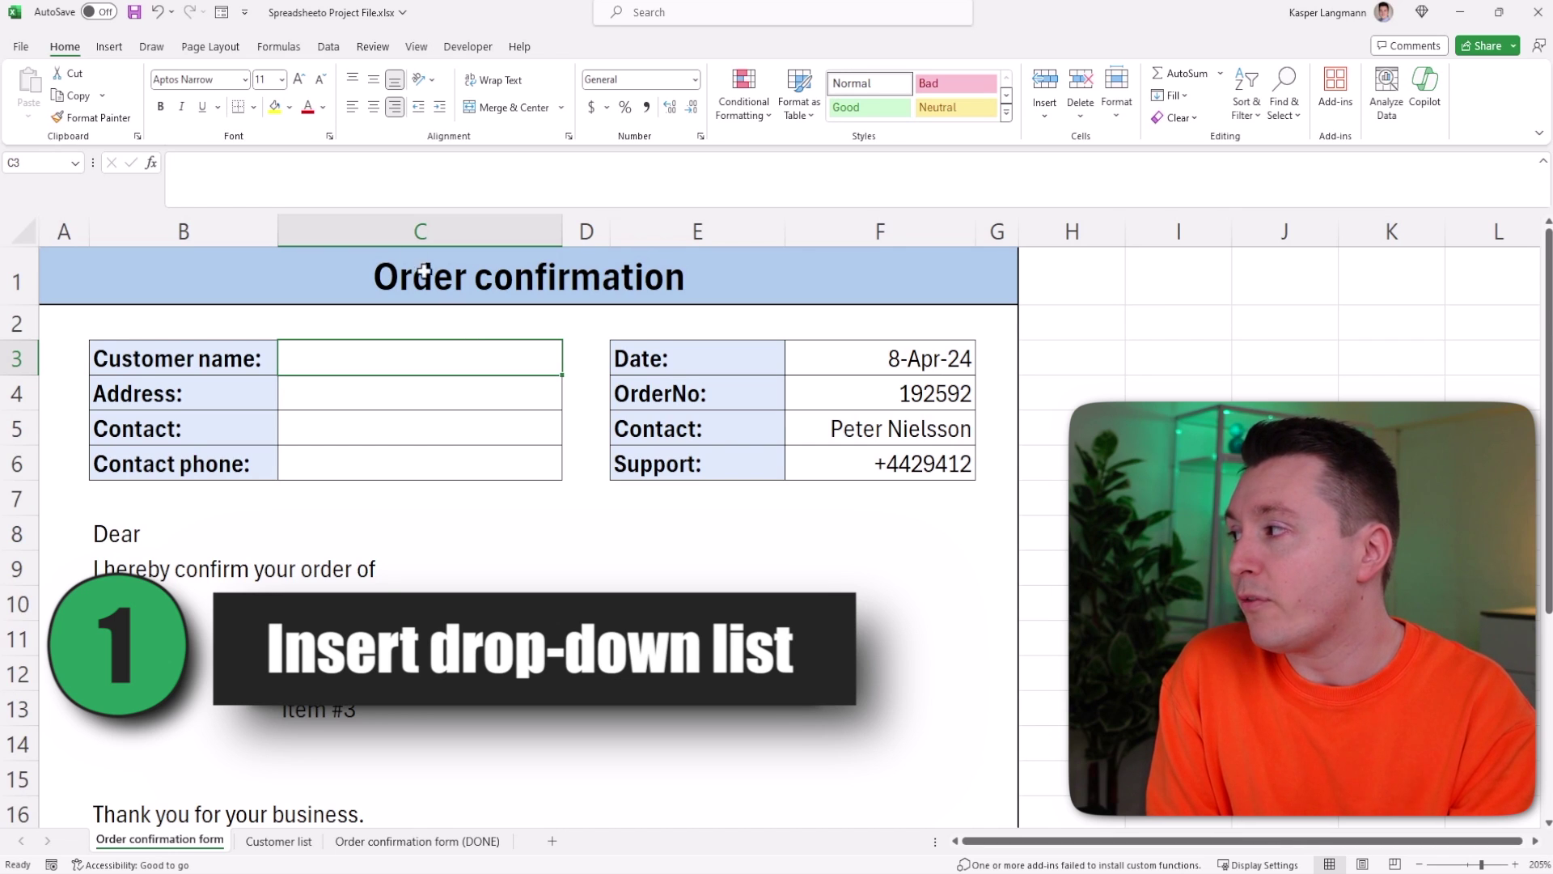
click(328, 46)
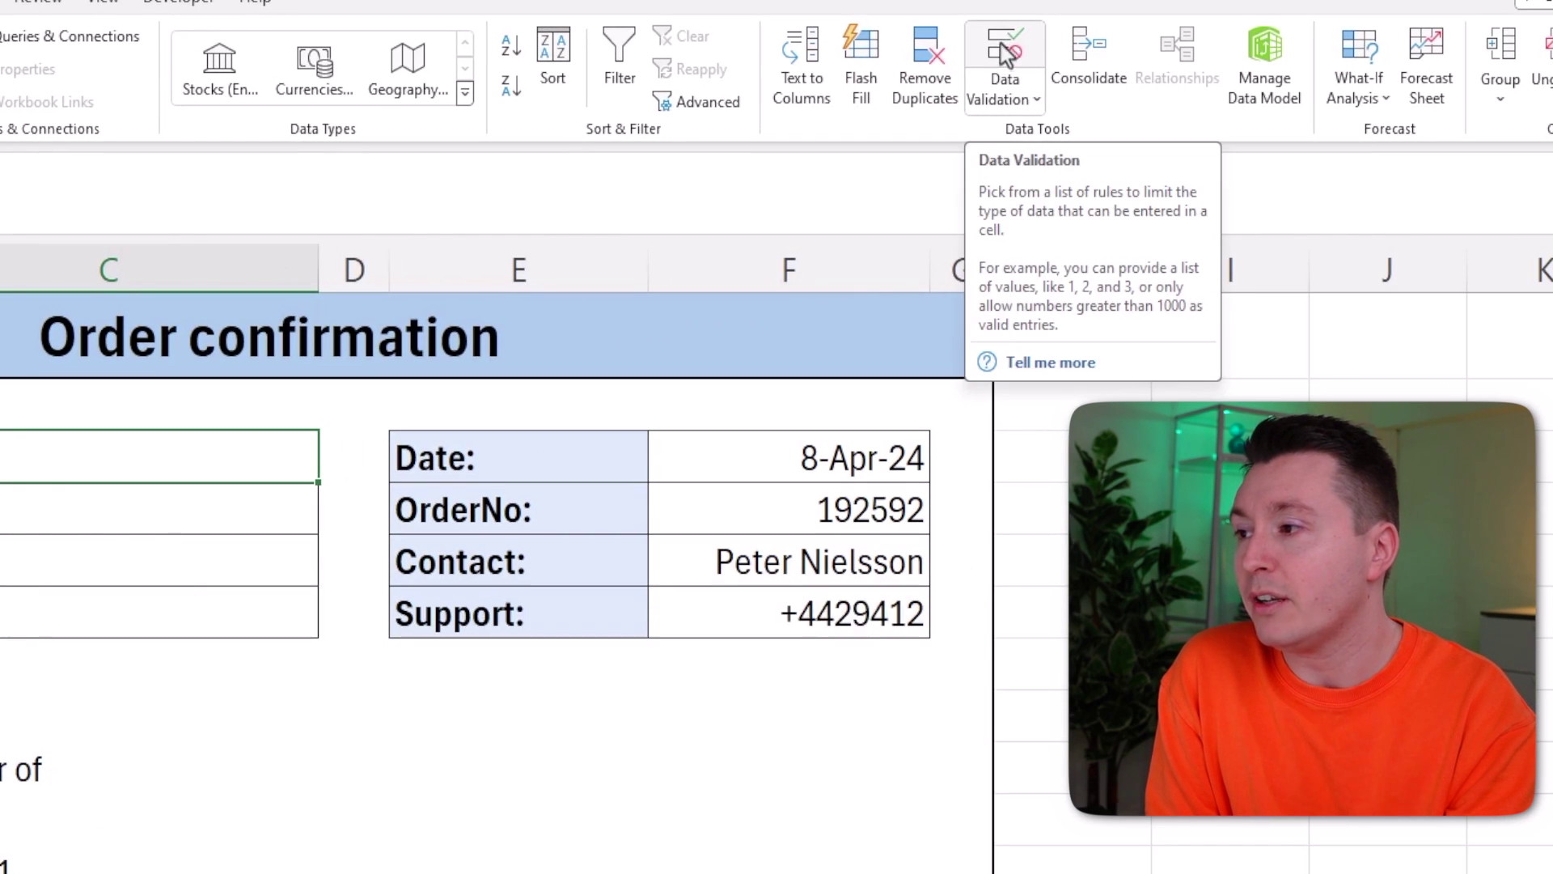
click(1032, 100)
click(1065, 136)
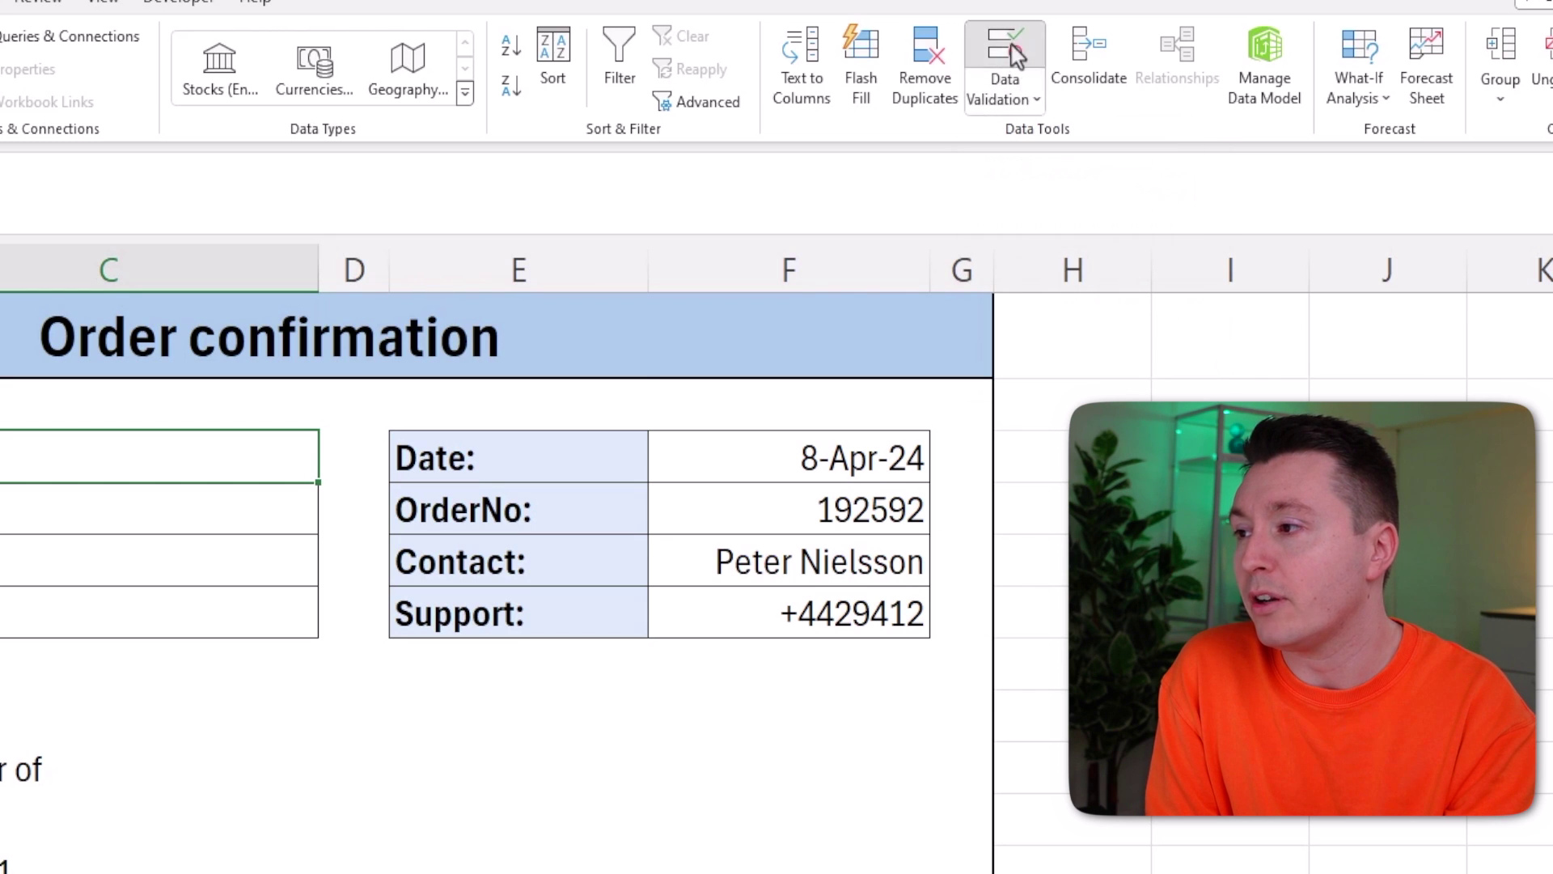
click(349, 485)
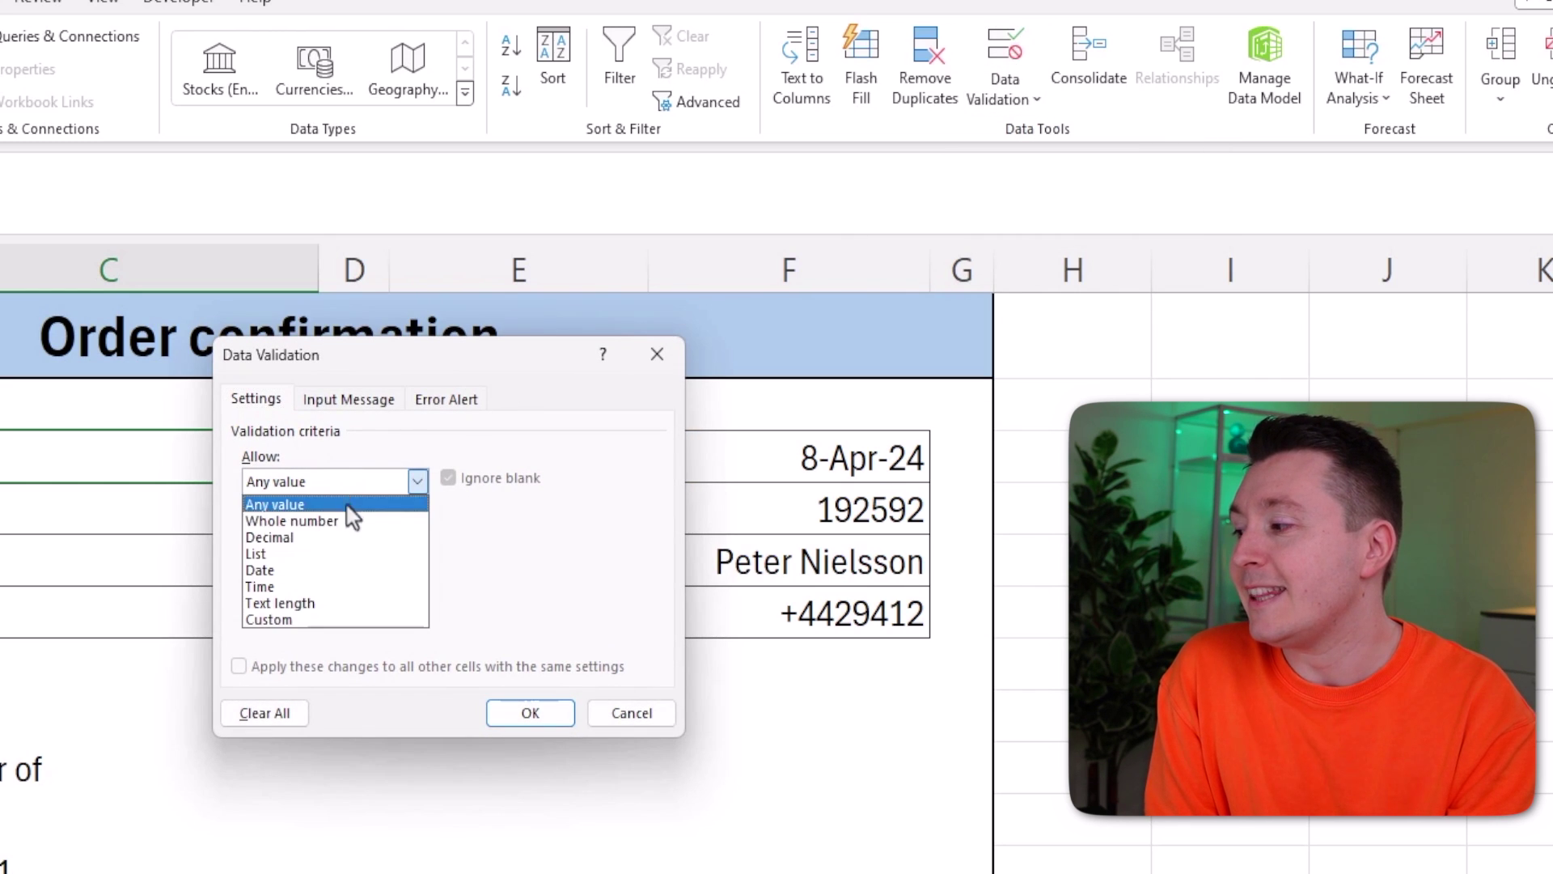
click(308, 553)
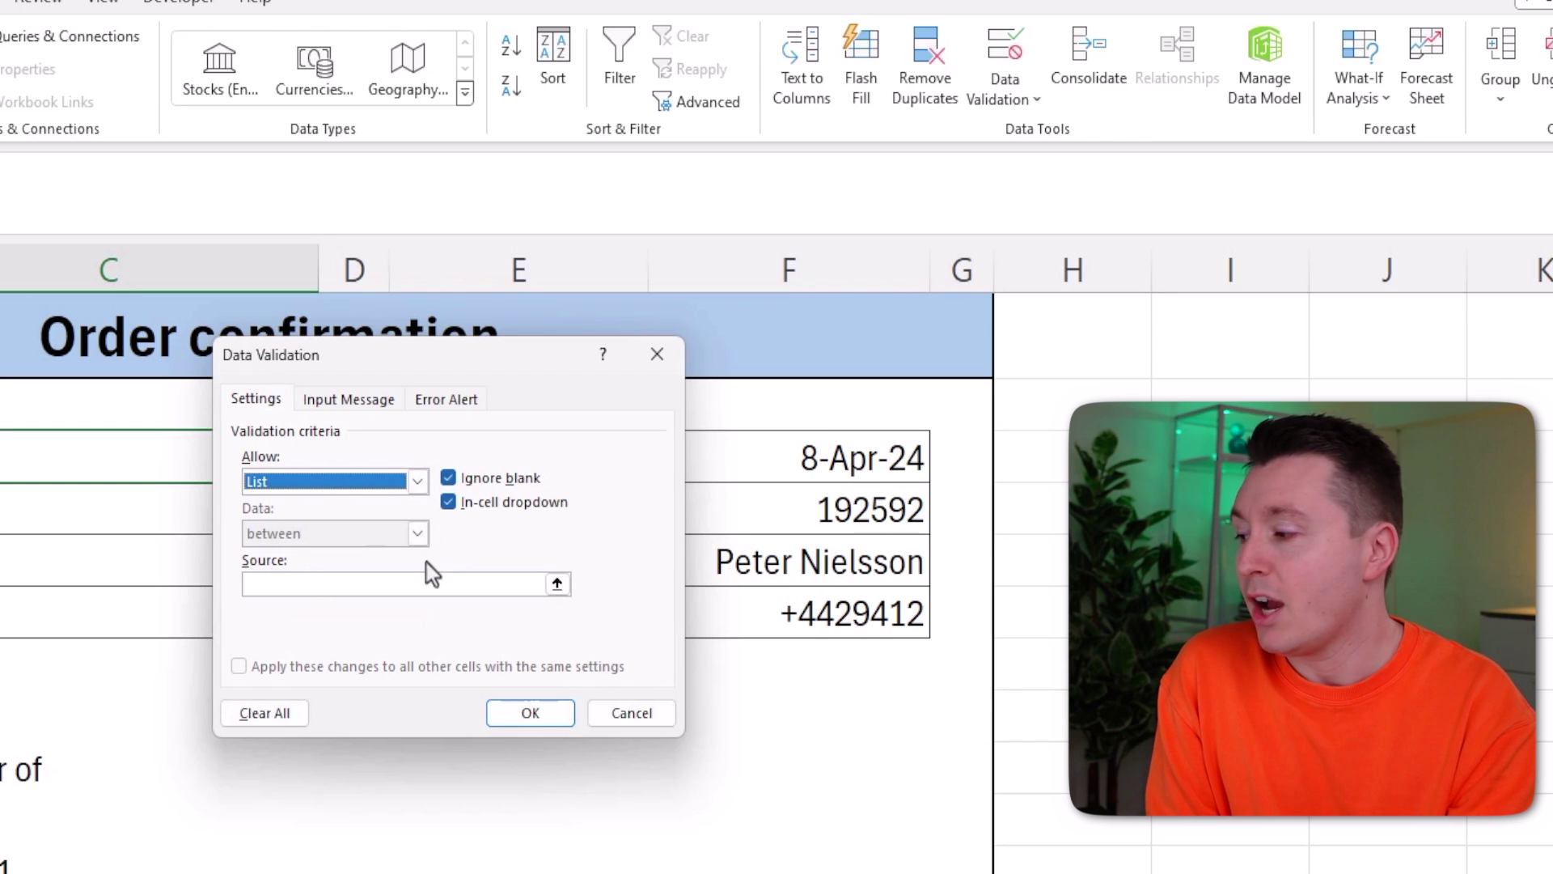
Use 'Customer list'!$A$2:$A$10 as the validation source, apply it, and check the drop-down choices in C3
click(312, 585)
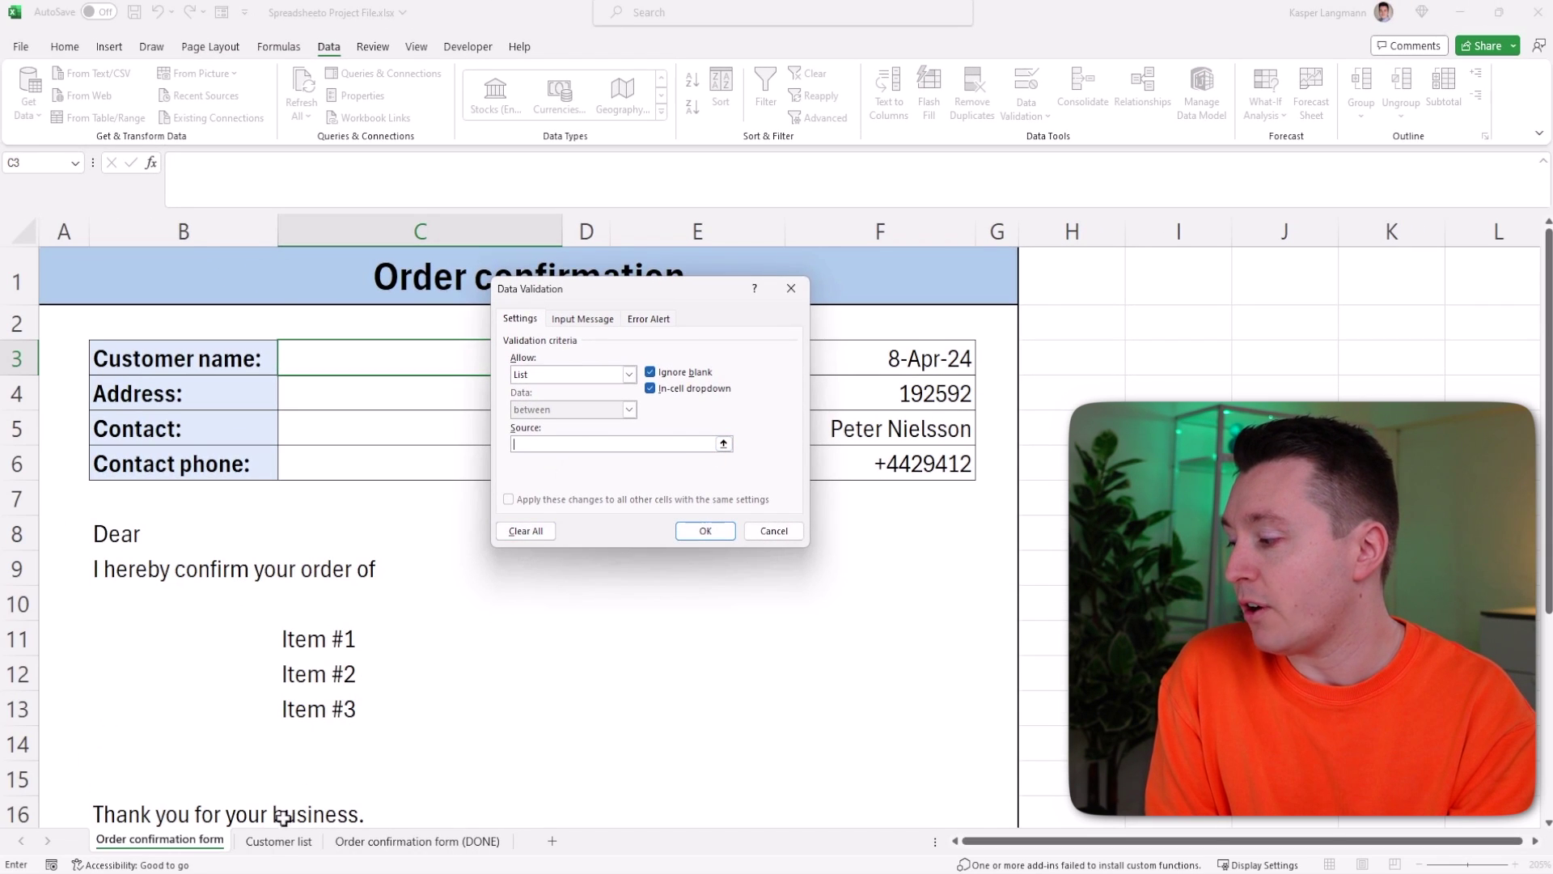
click(278, 840)
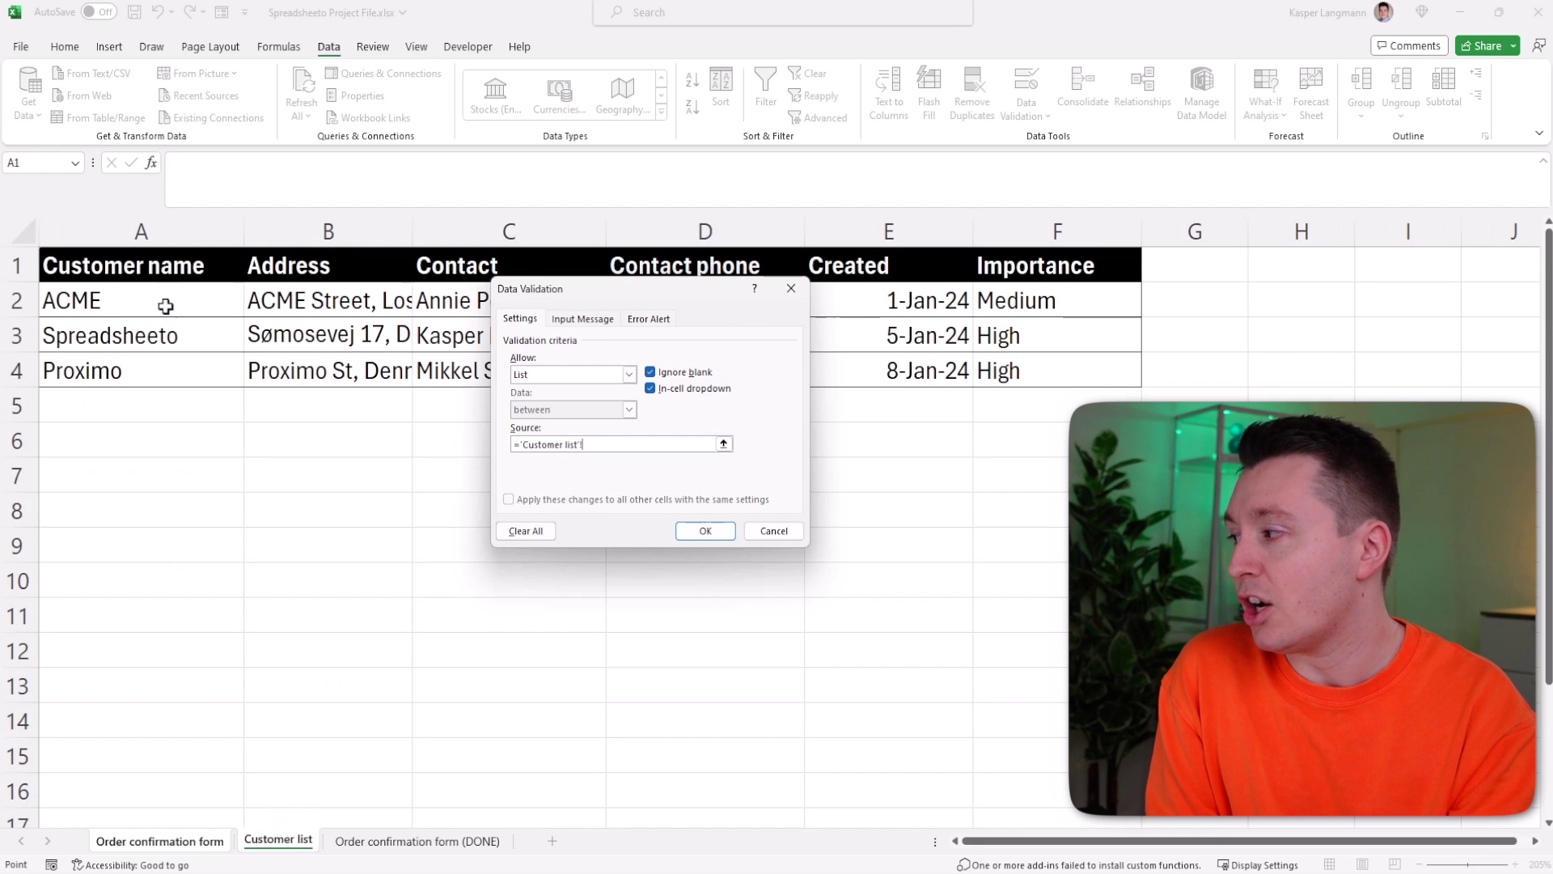
drag(165, 306, 158, 570)
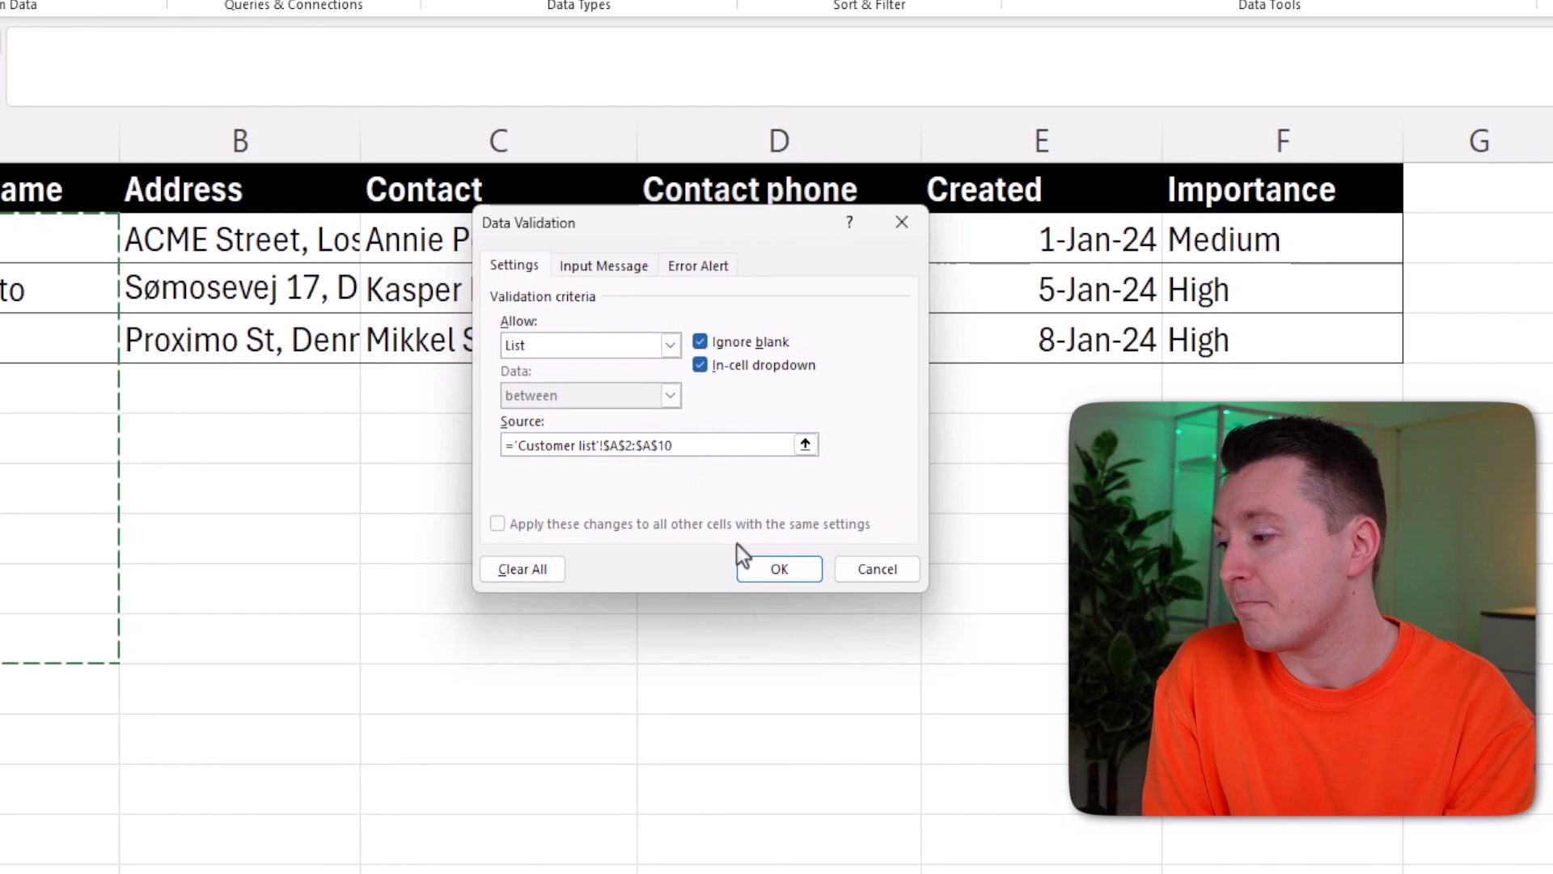
click(779, 569)
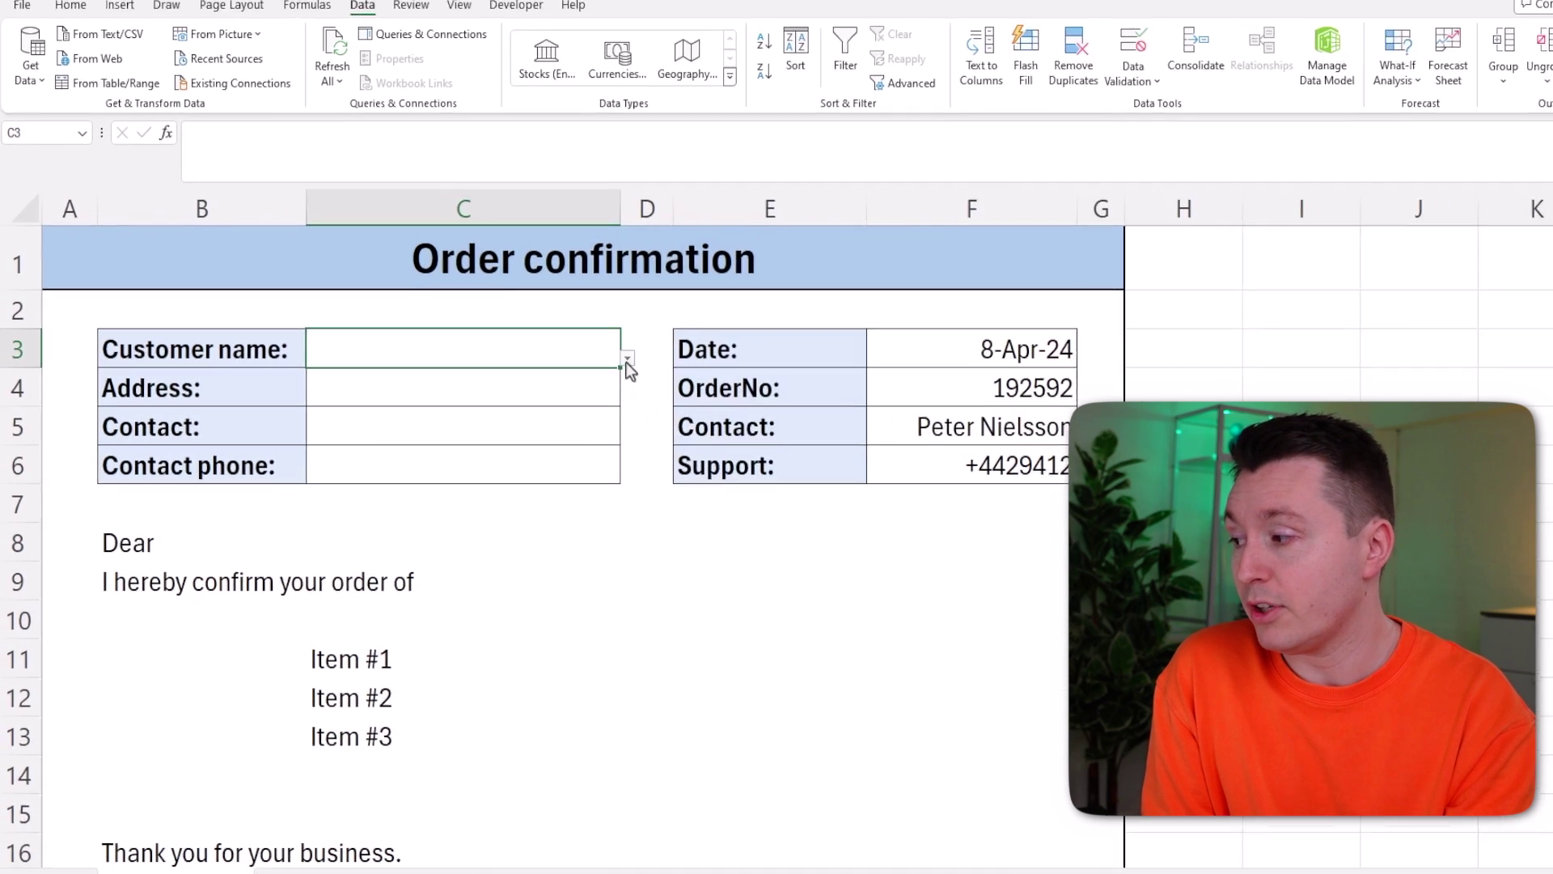
click(569, 366)
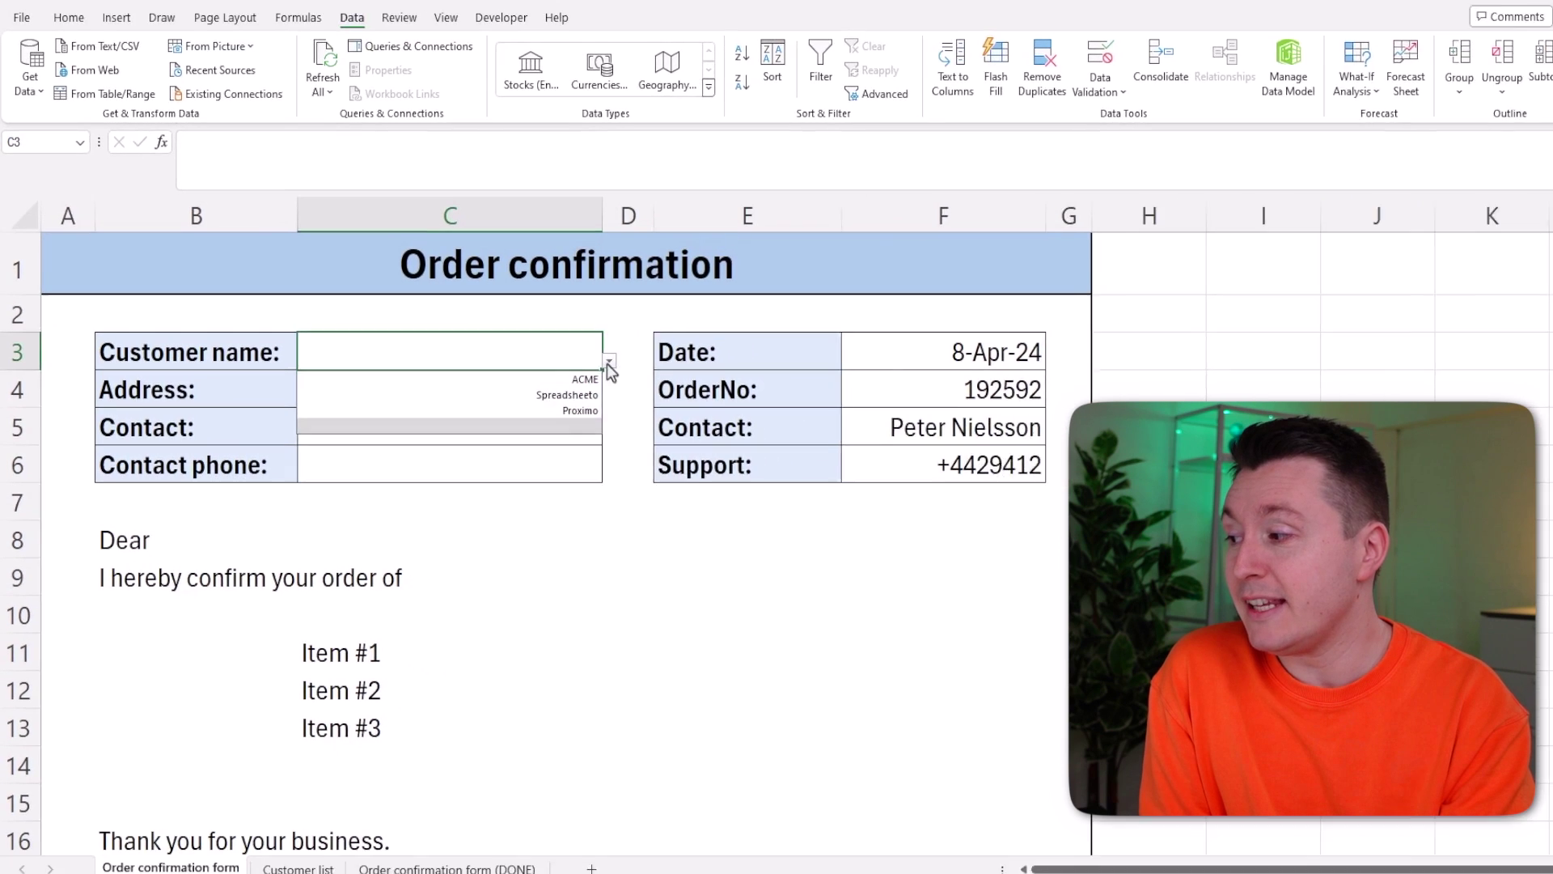
click(820, 363)
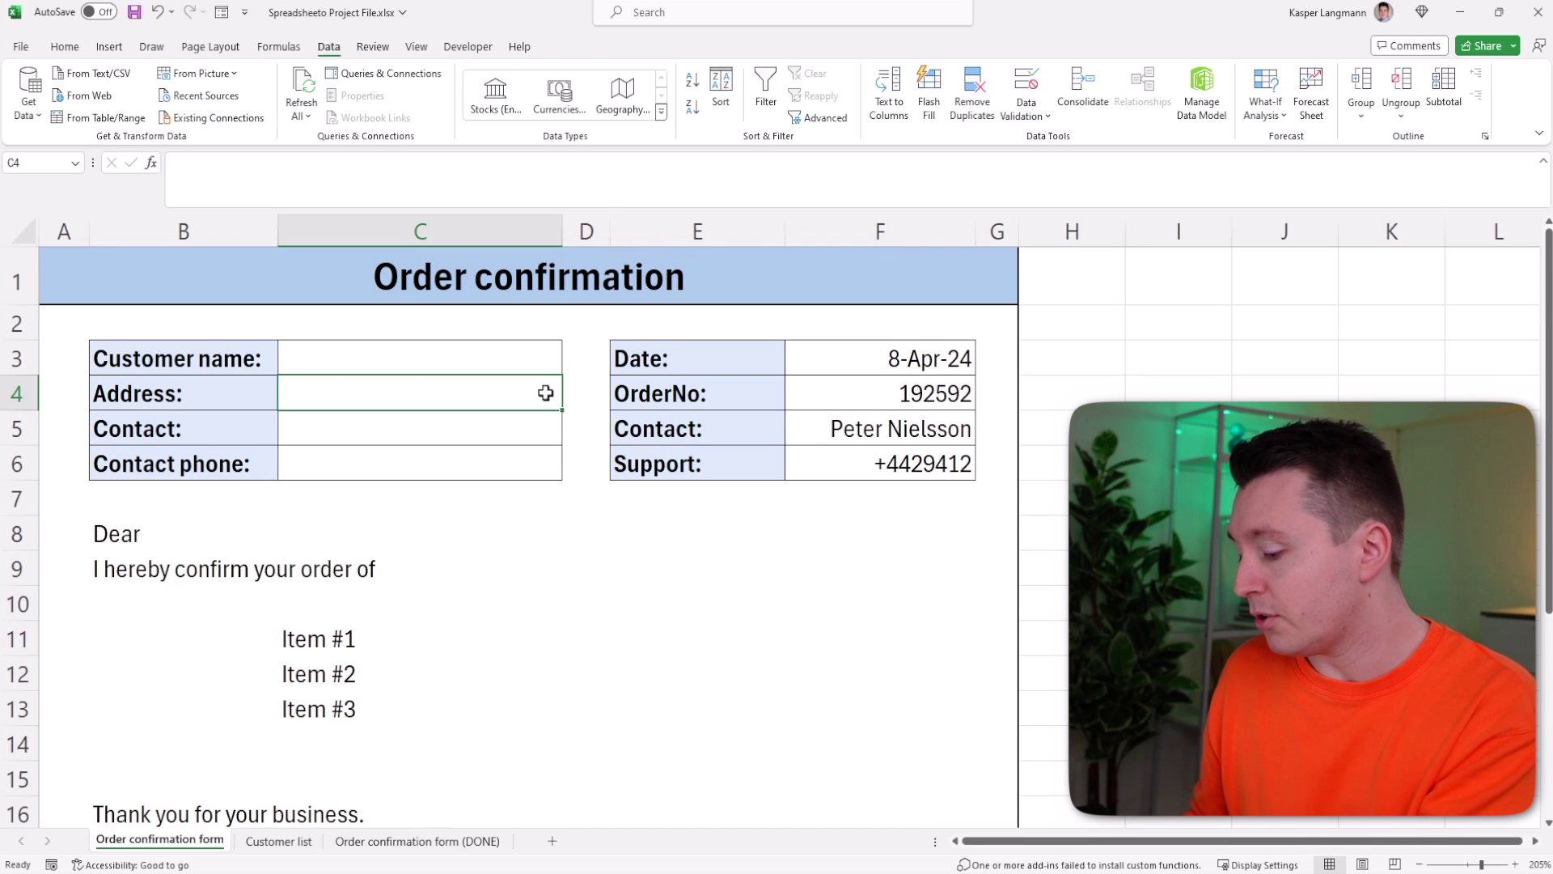
Start a VLOOKUP in address cell C4 with C3 as lookup value and 'Customer list'!A:F as table array
text(=)
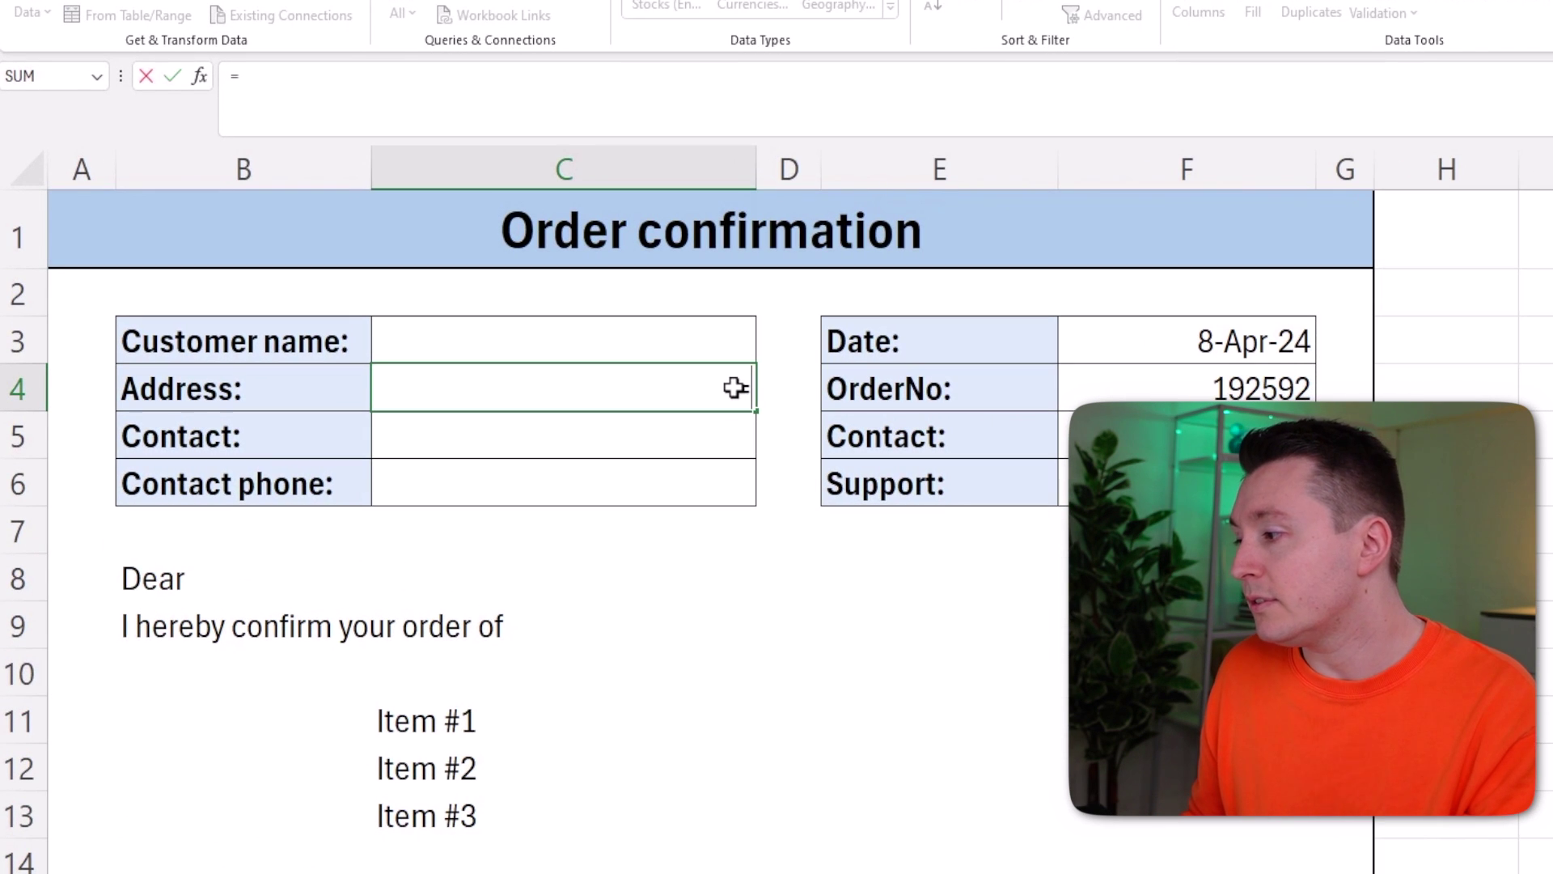
text(VLOOKUP()
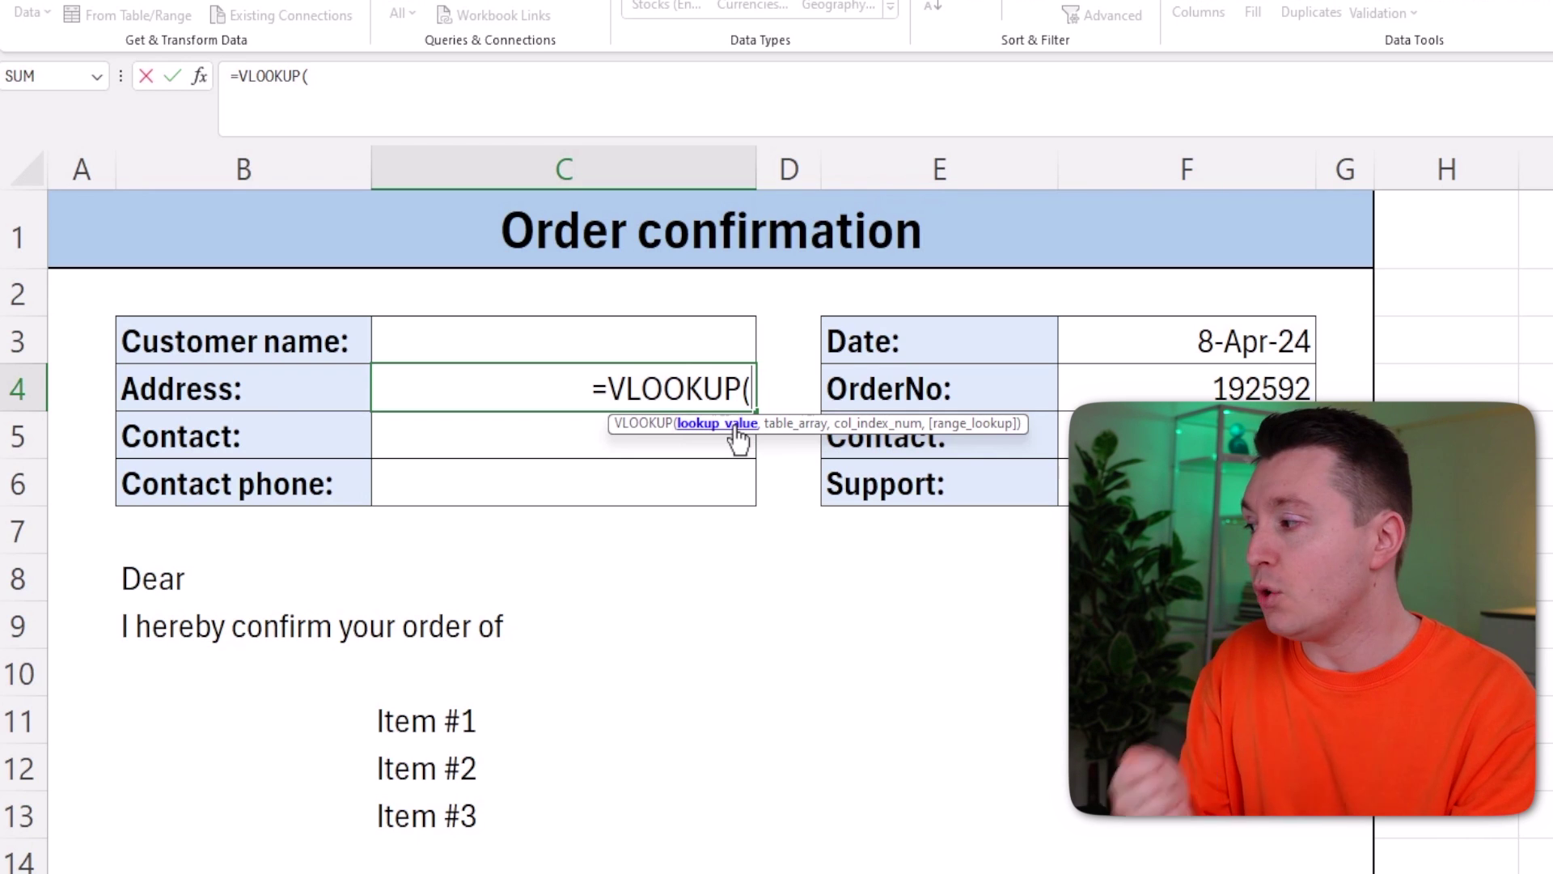
click(651, 338)
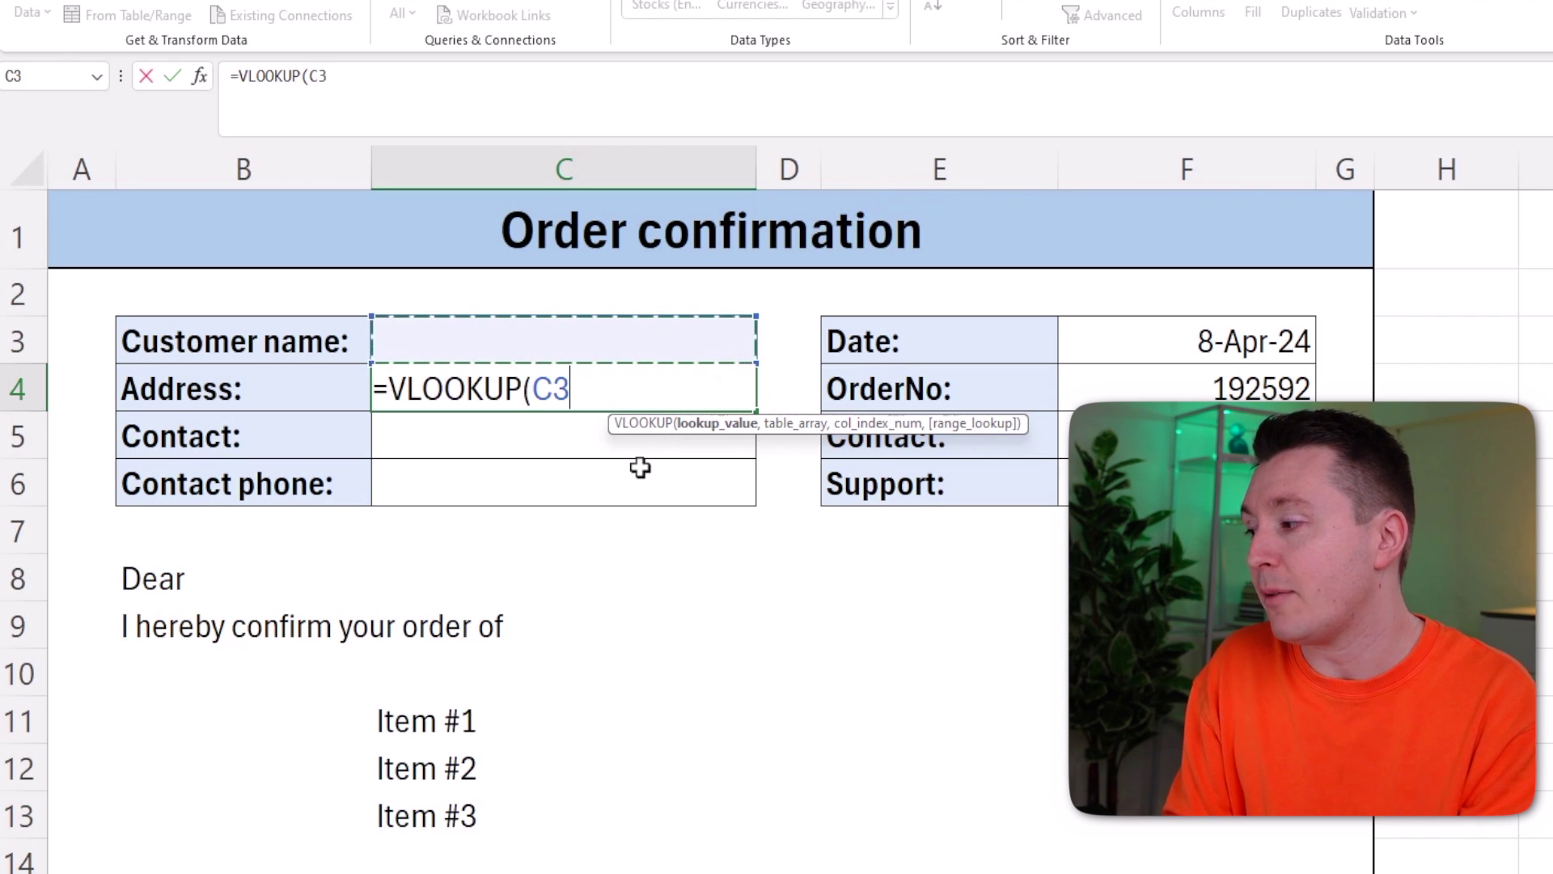
text(,)
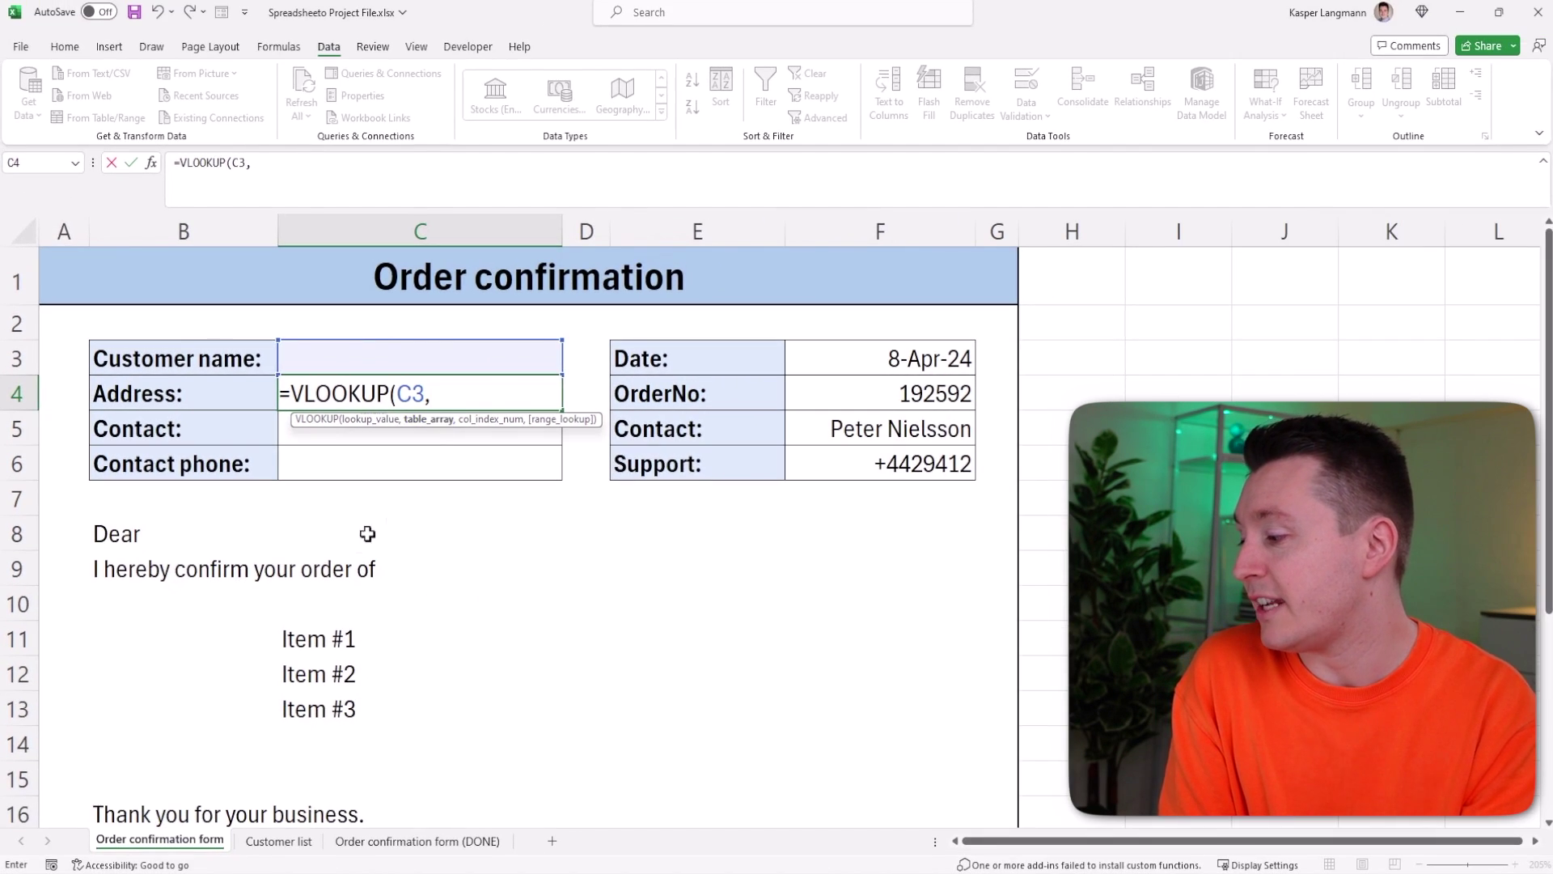
click(275, 841)
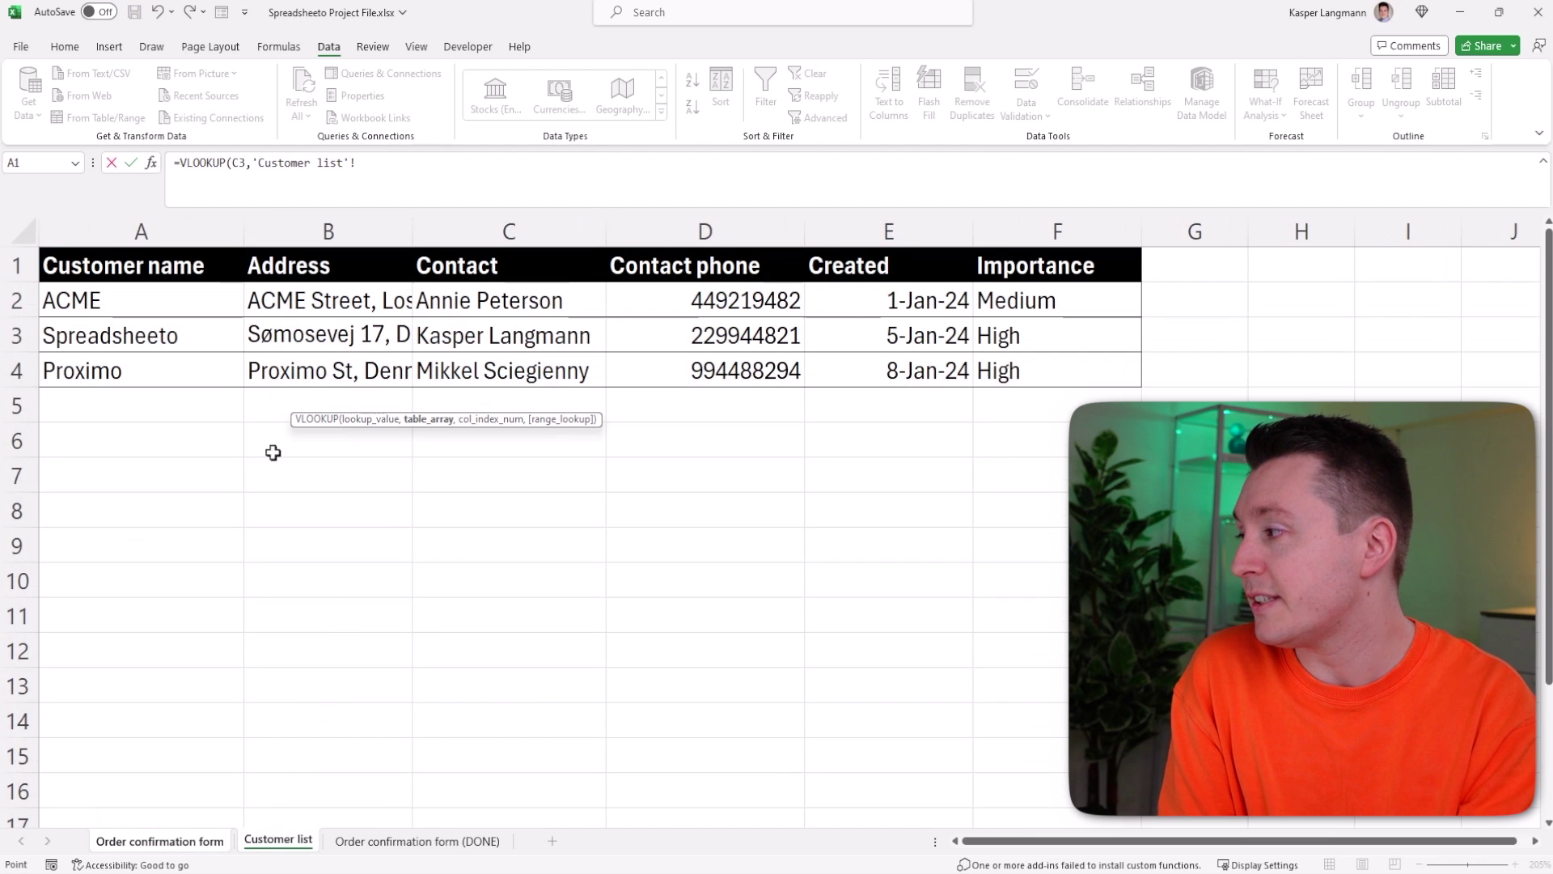
drag(156, 231, 1012, 243)
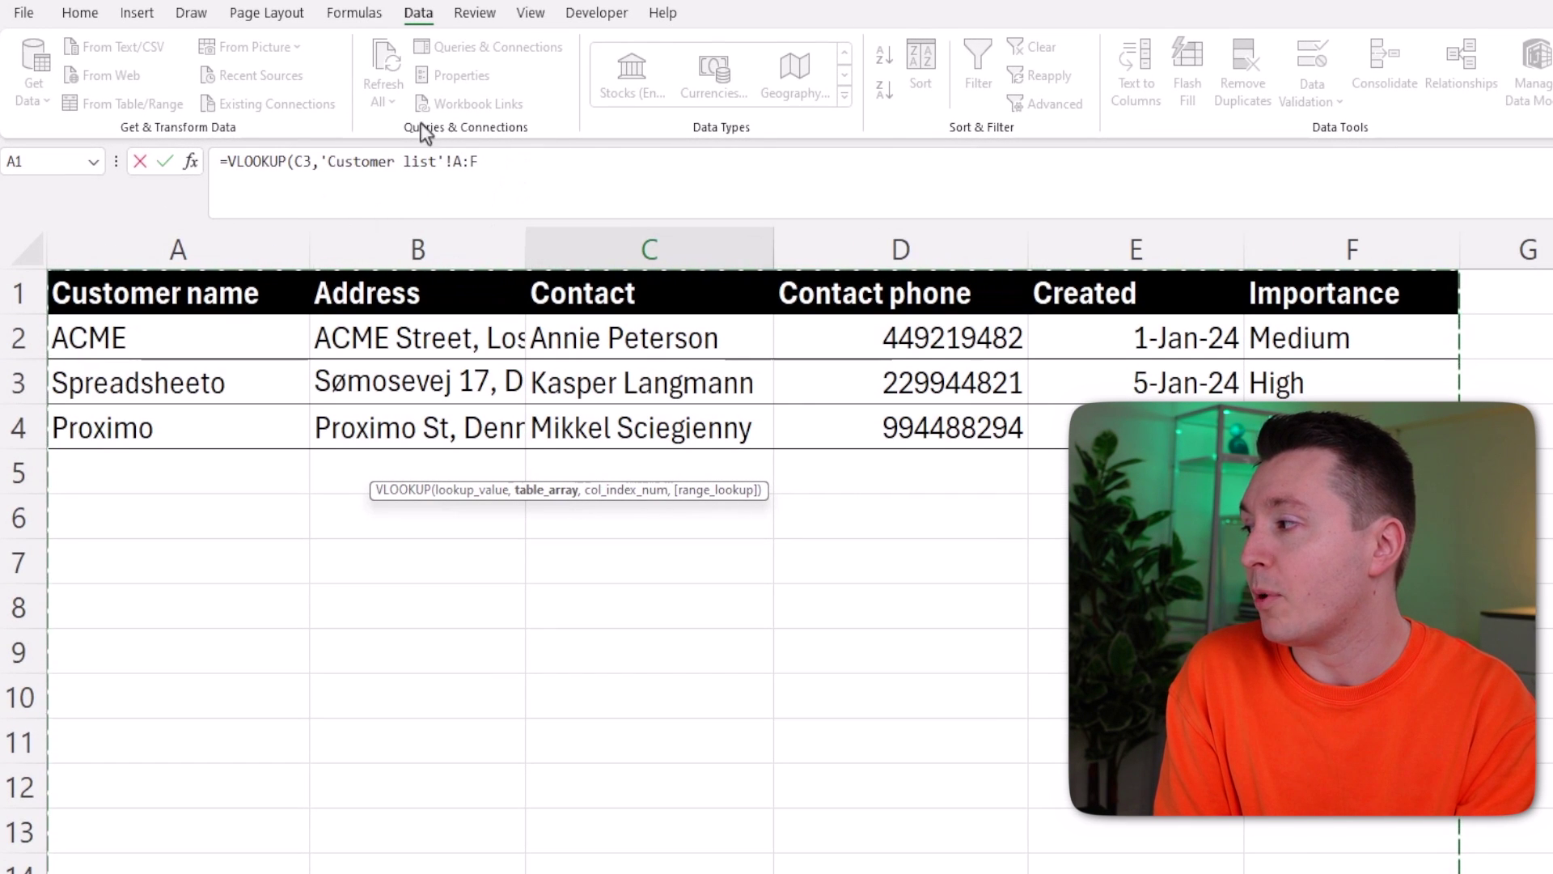
Complete the address formula with column index 2 and FALSE for an exact match, and enter it
click(496, 165)
drag(320, 160, 494, 161)
click(496, 165)
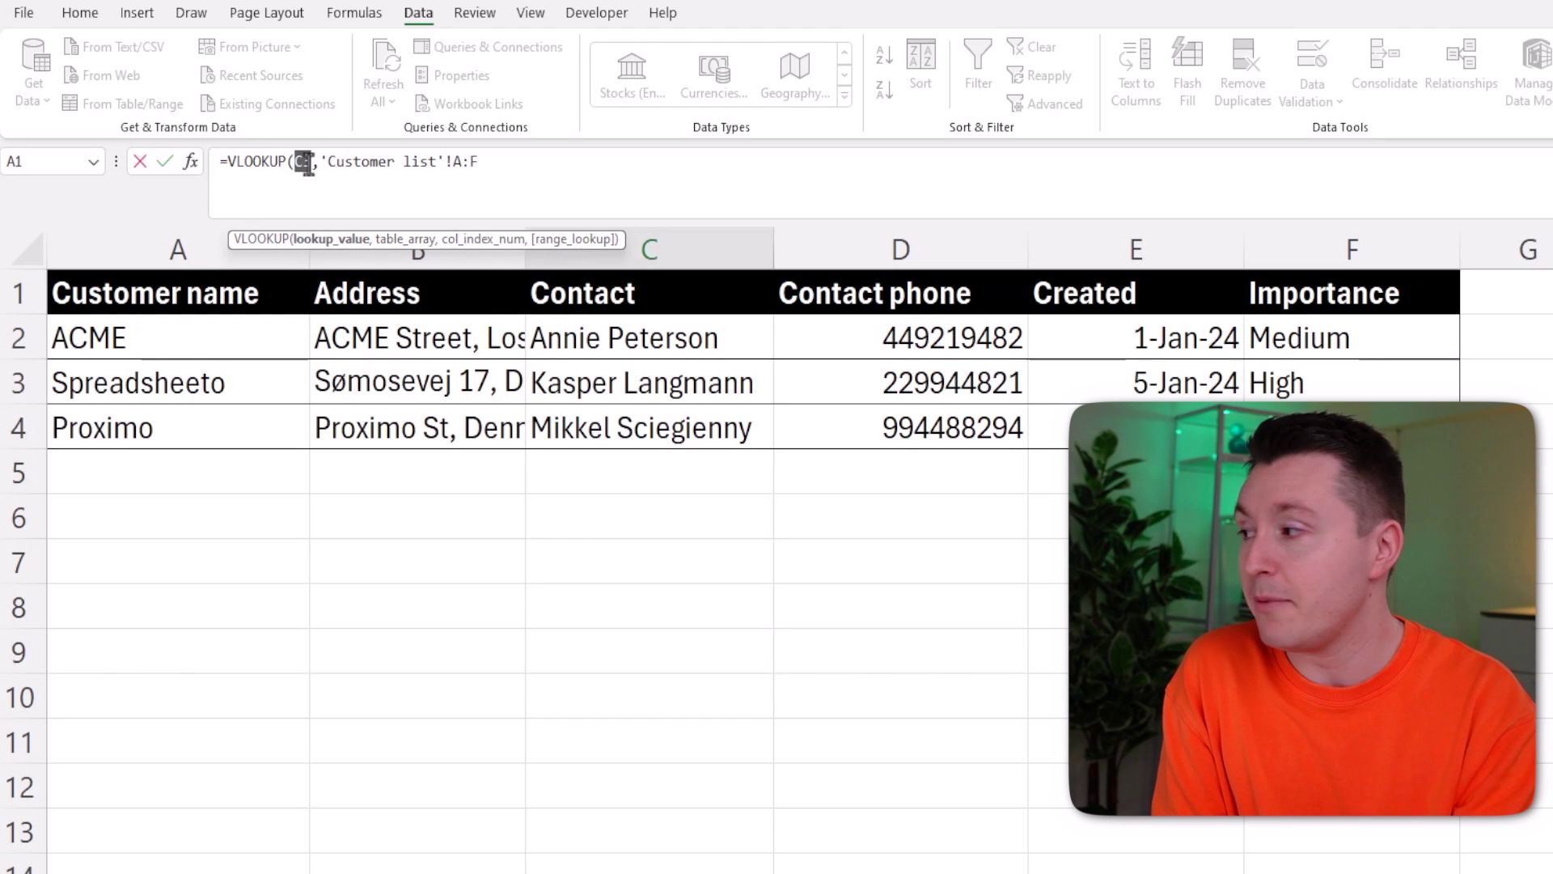
double_click(456, 162)
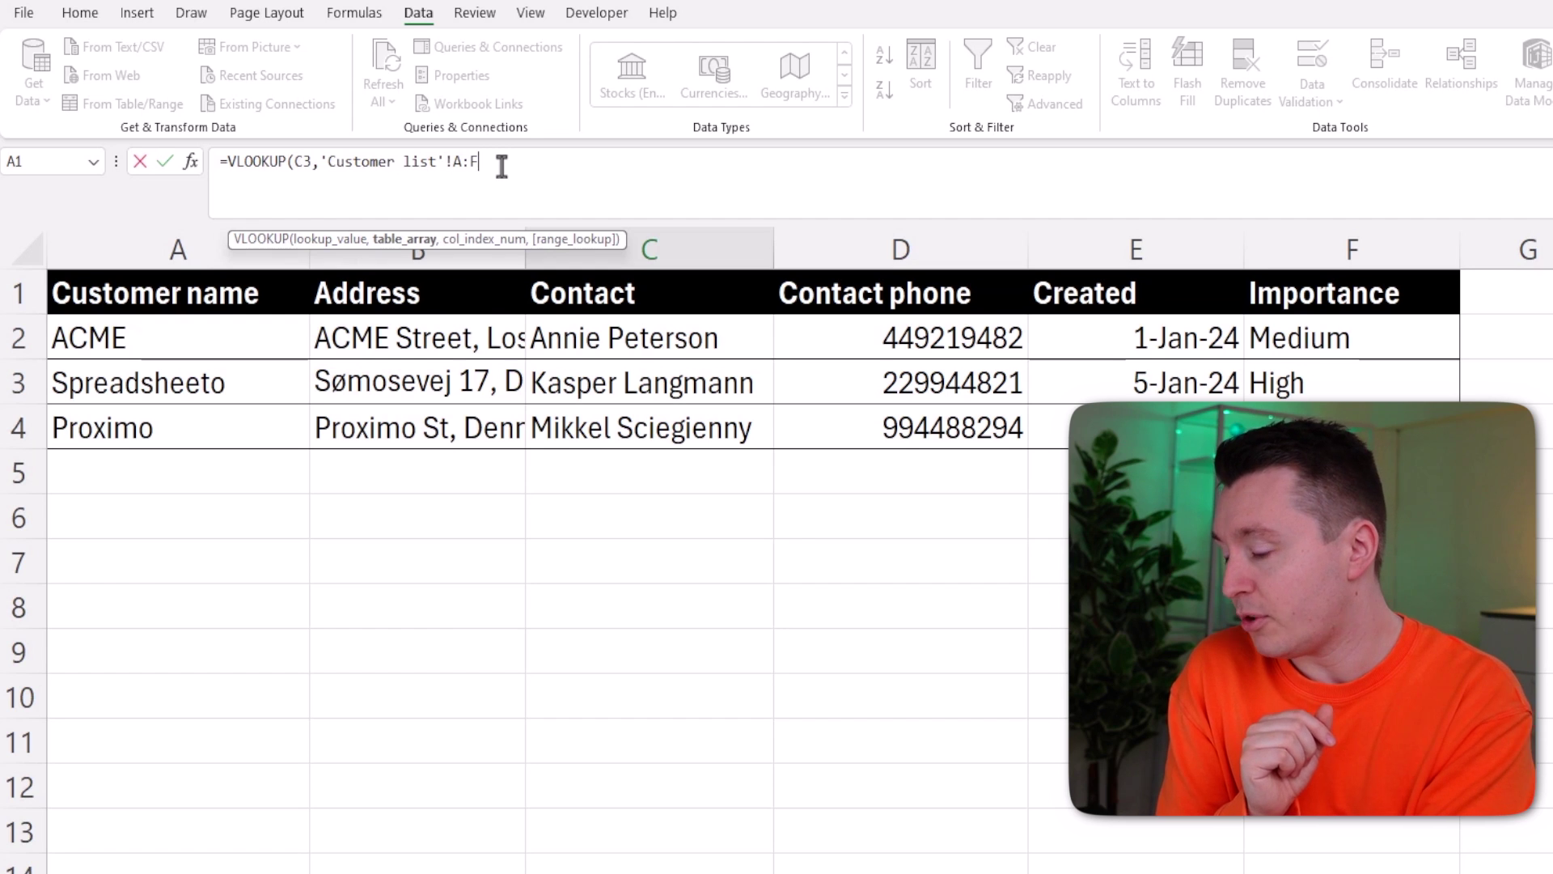
text(,)
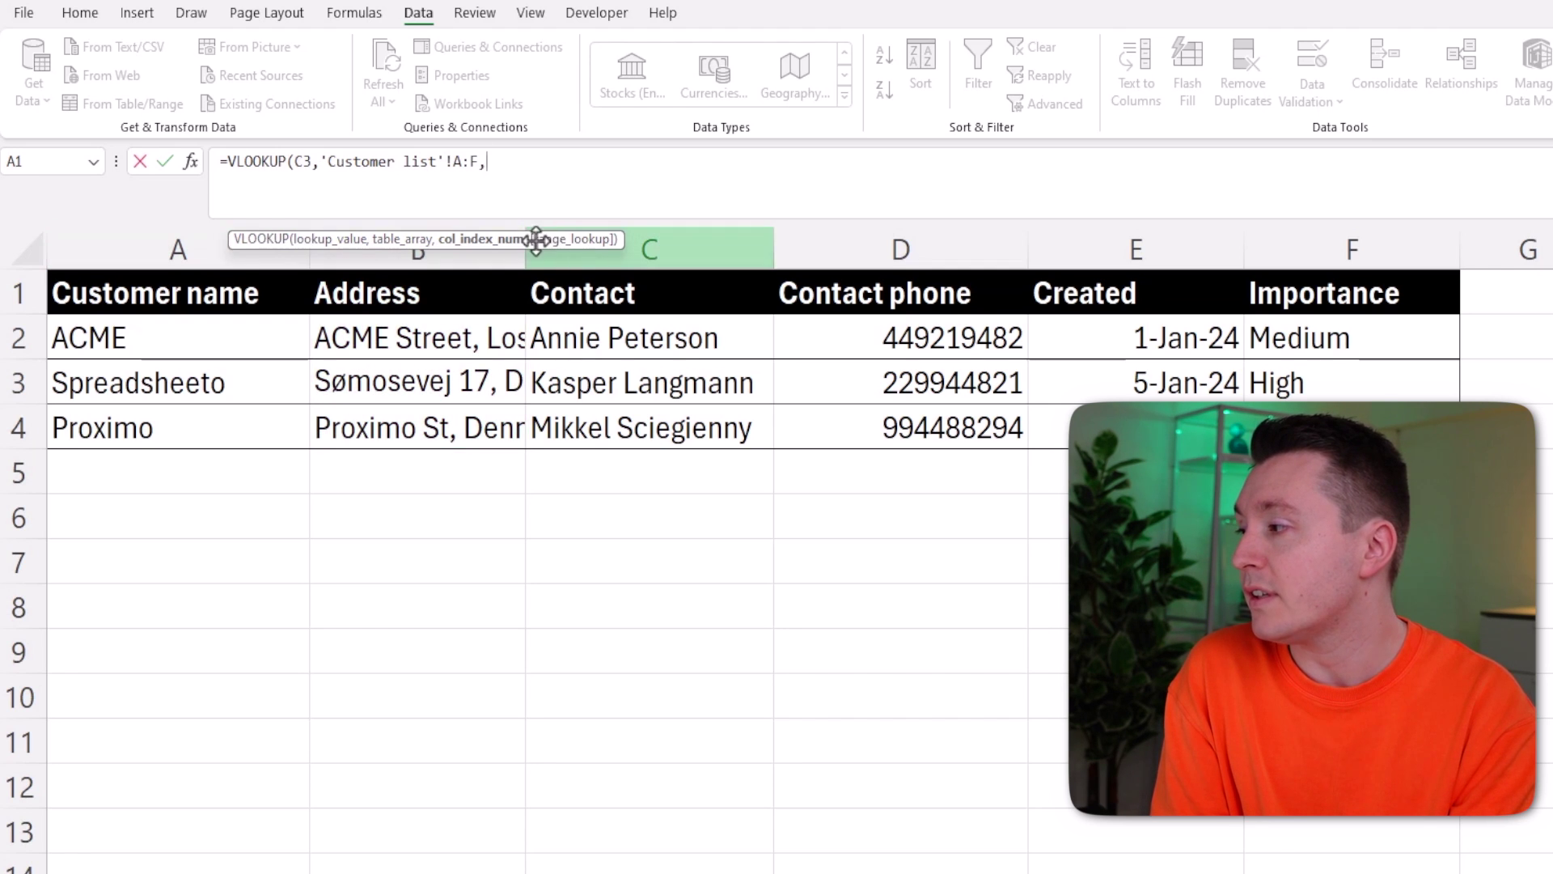
drag(537, 239, 536, 203)
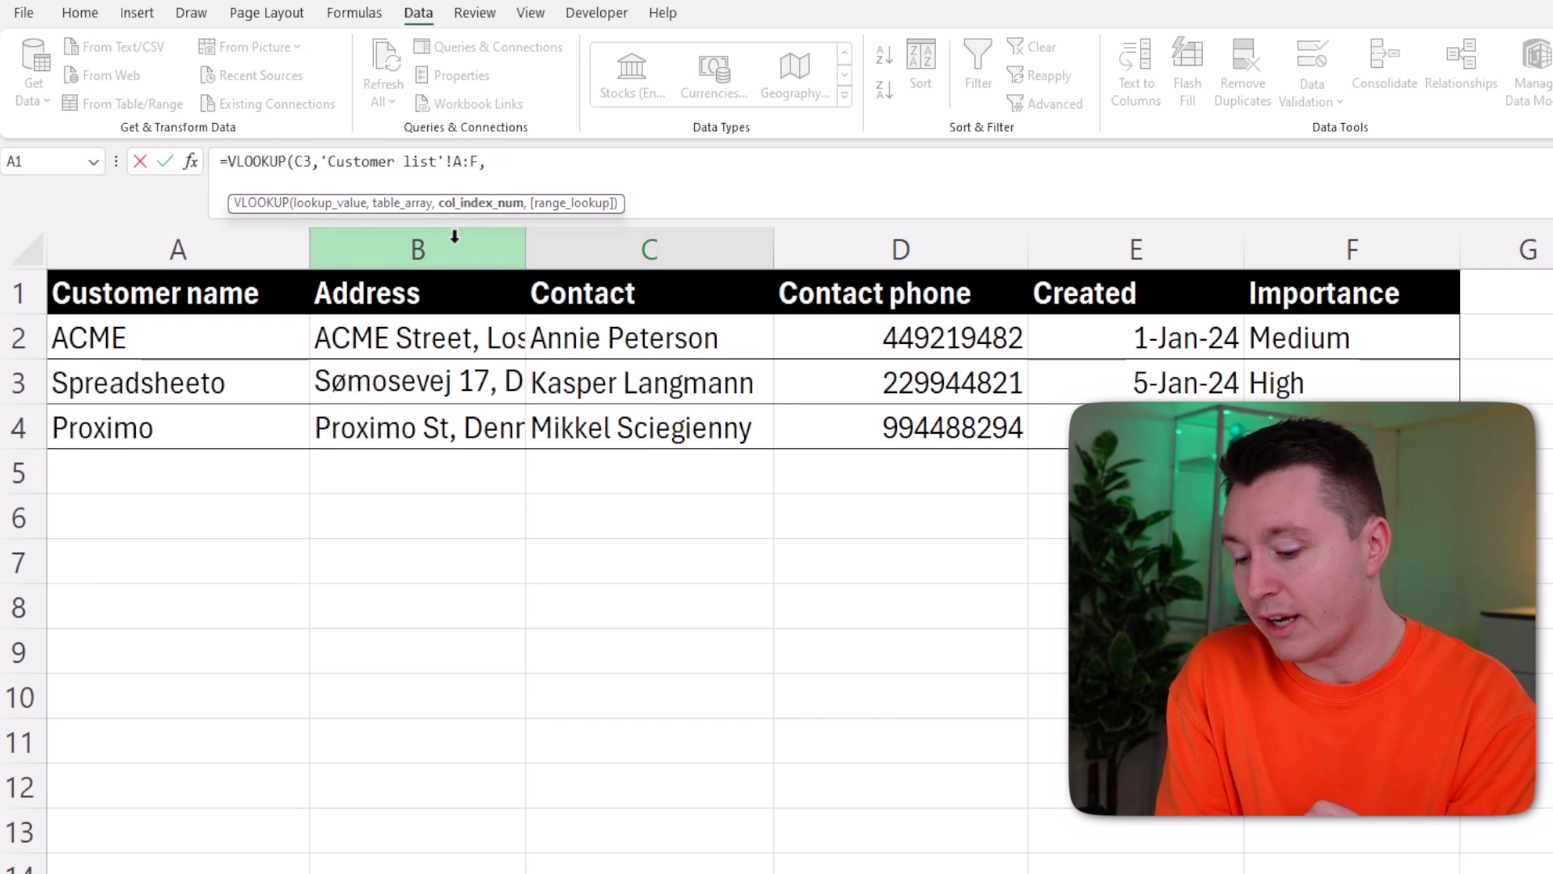
text(2)
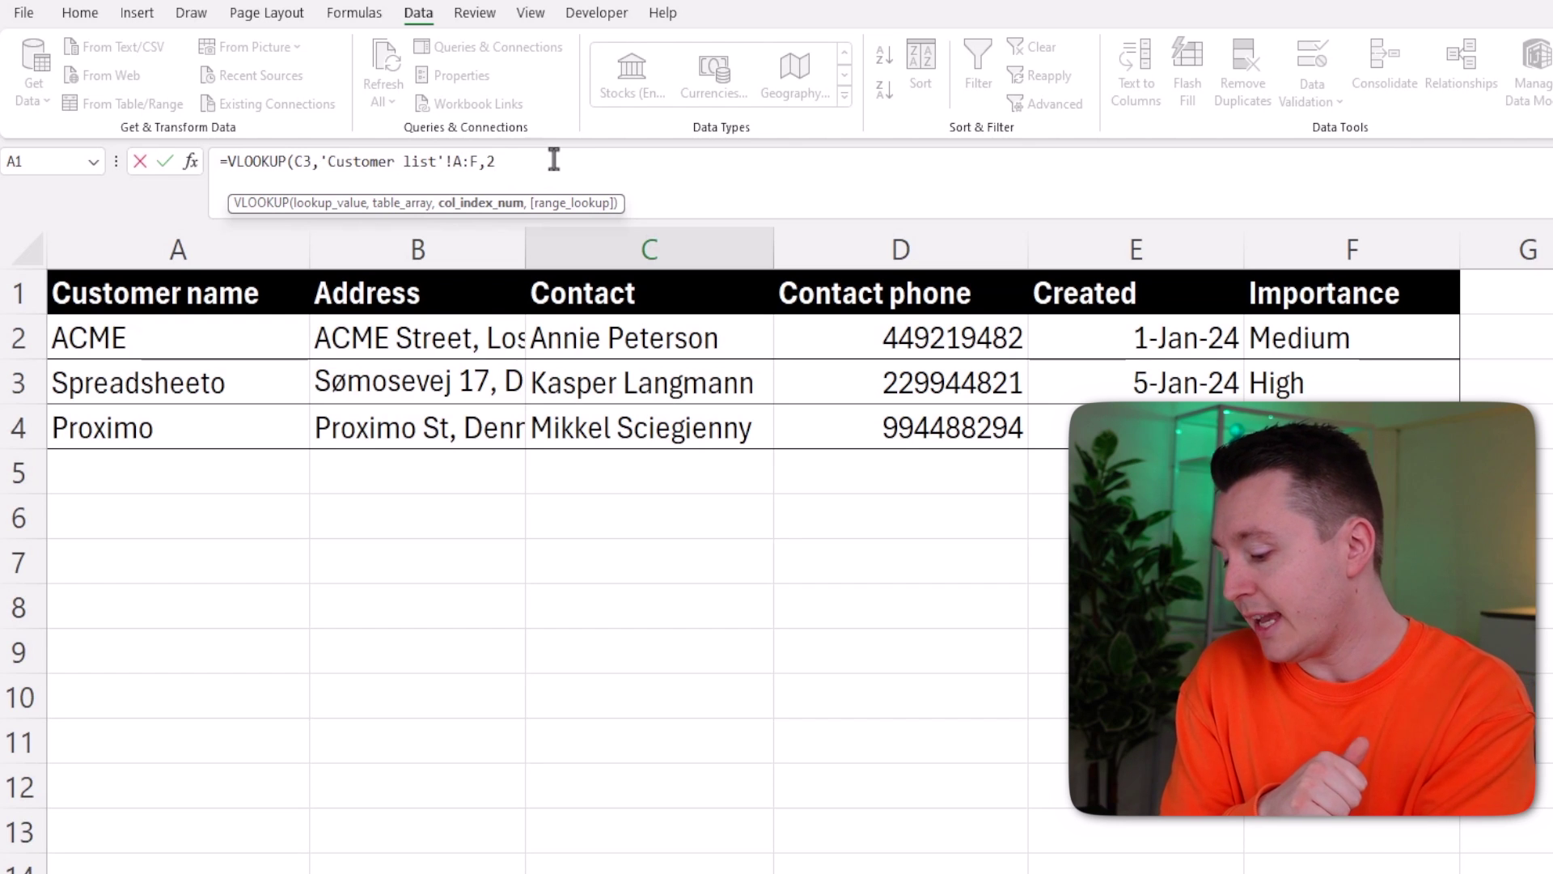
text(,)
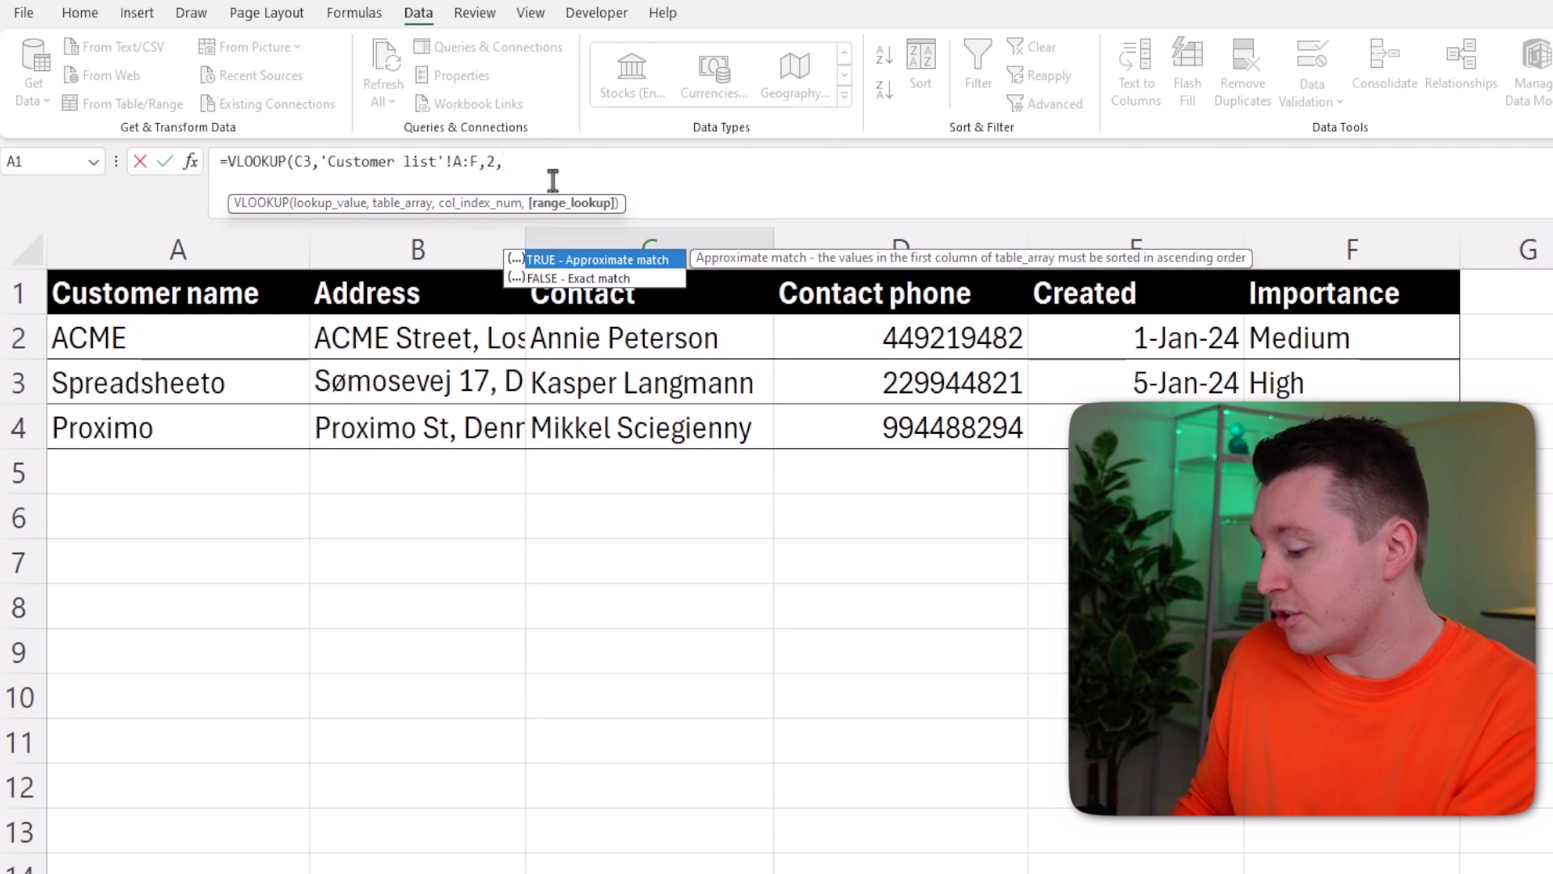
text(E))
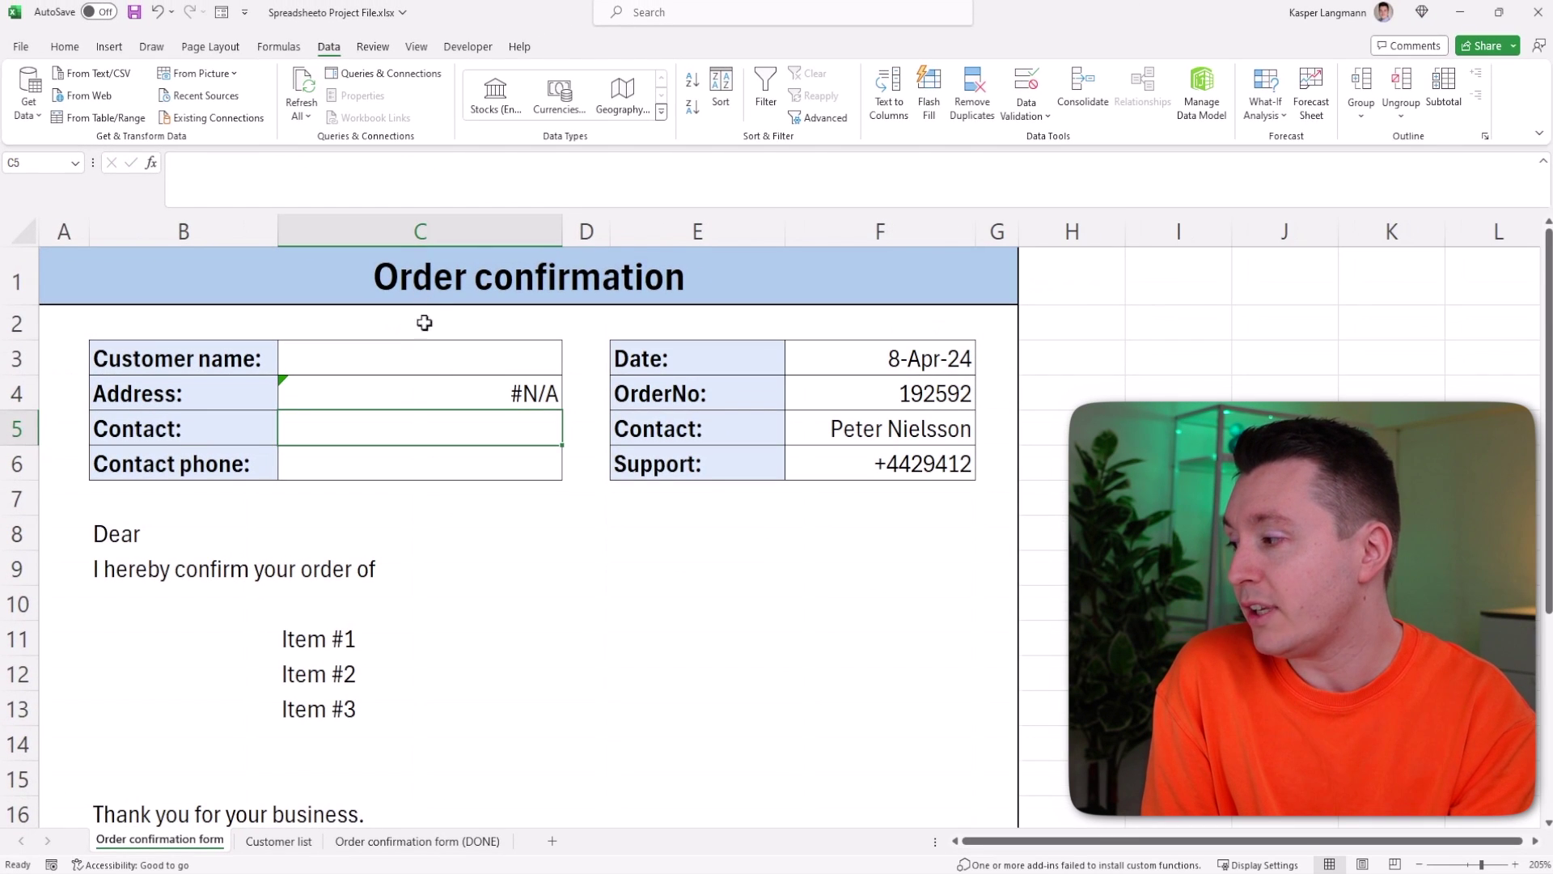
Test the address lookup by choosing Spreadsheeto from the C3 customer drop-down, and clear the customer name again
click(457, 392)
click(494, 353)
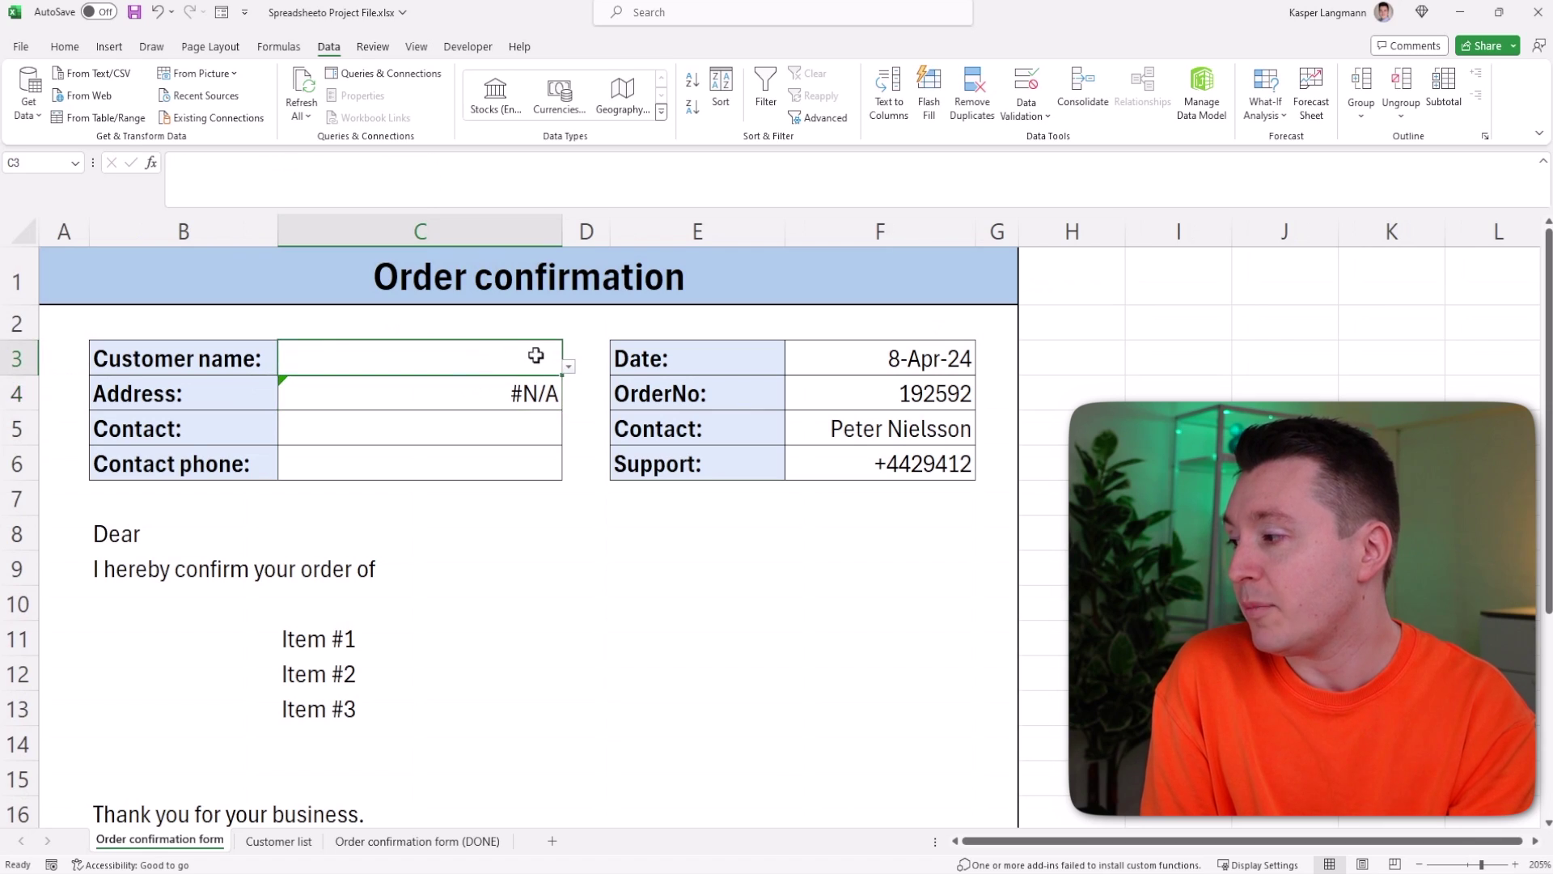
click(569, 365)
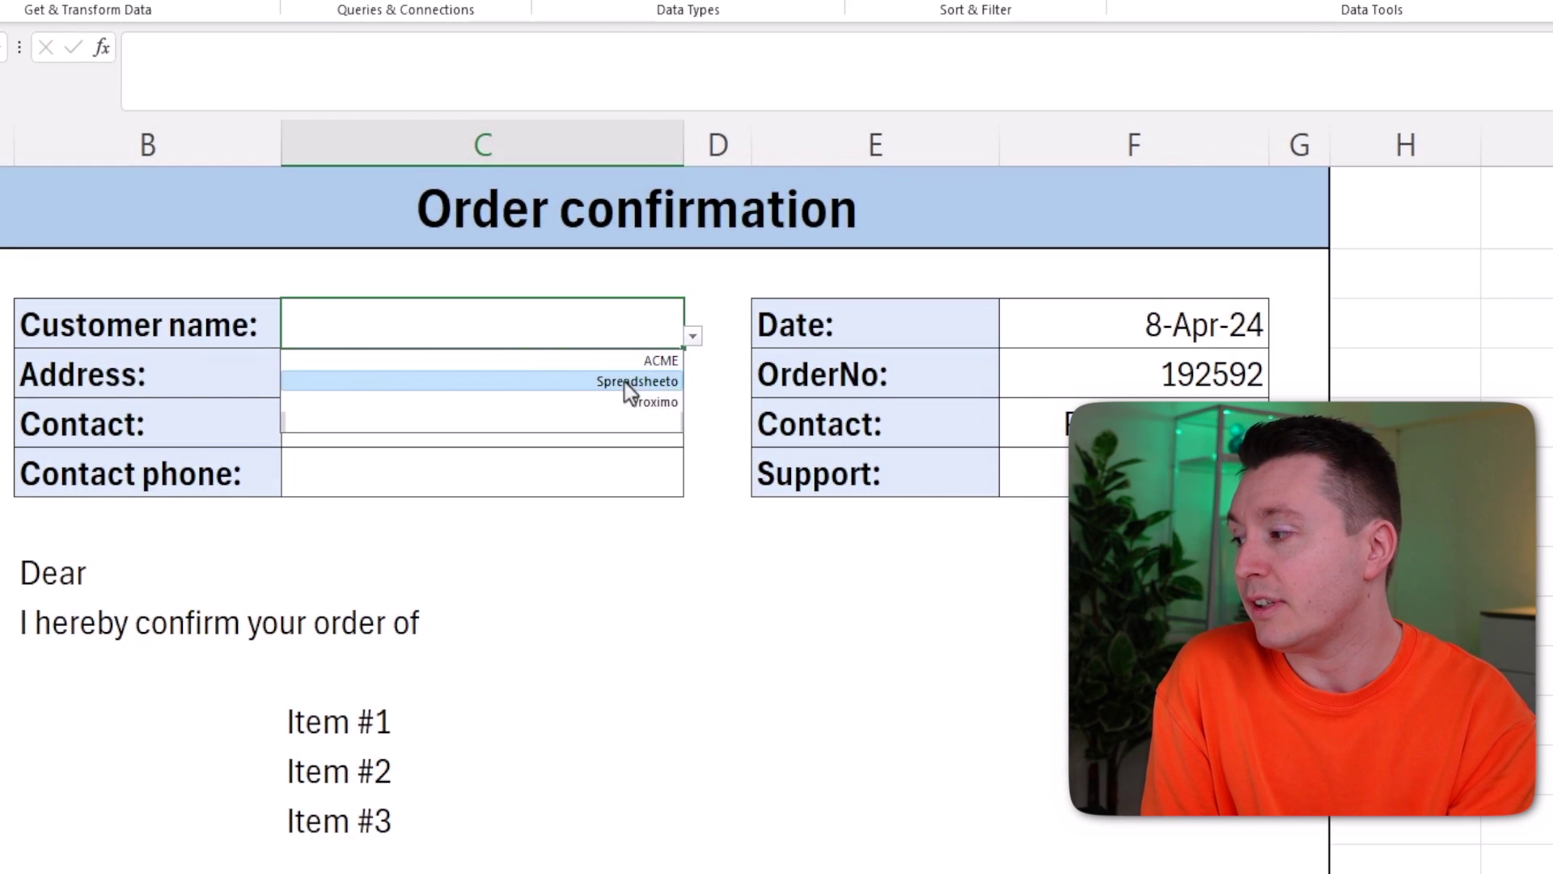
click(625, 382)
click(632, 377)
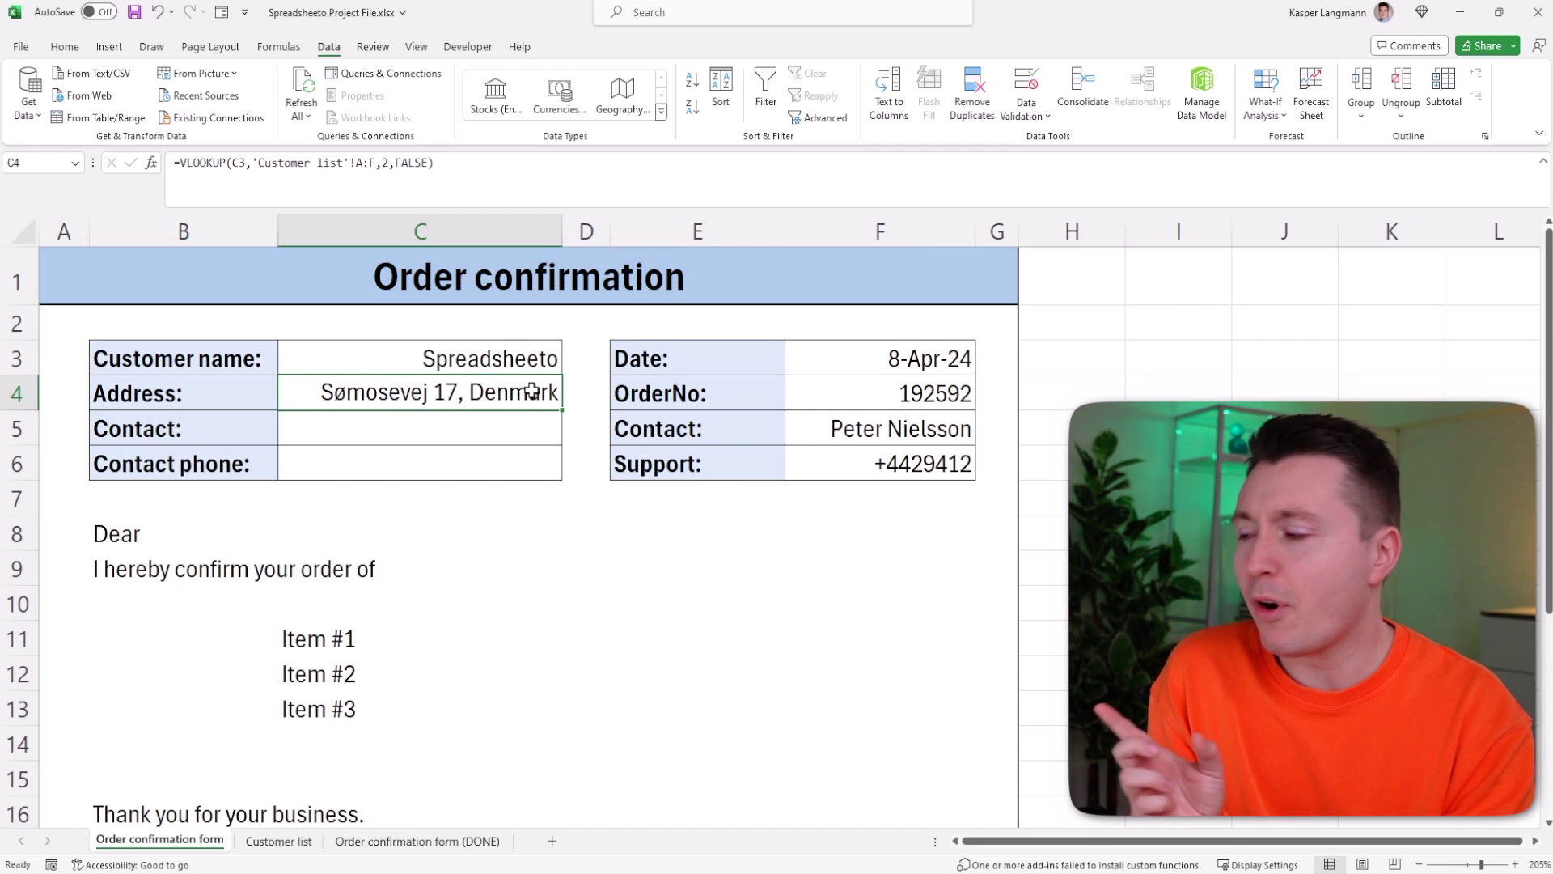
click(504, 359)
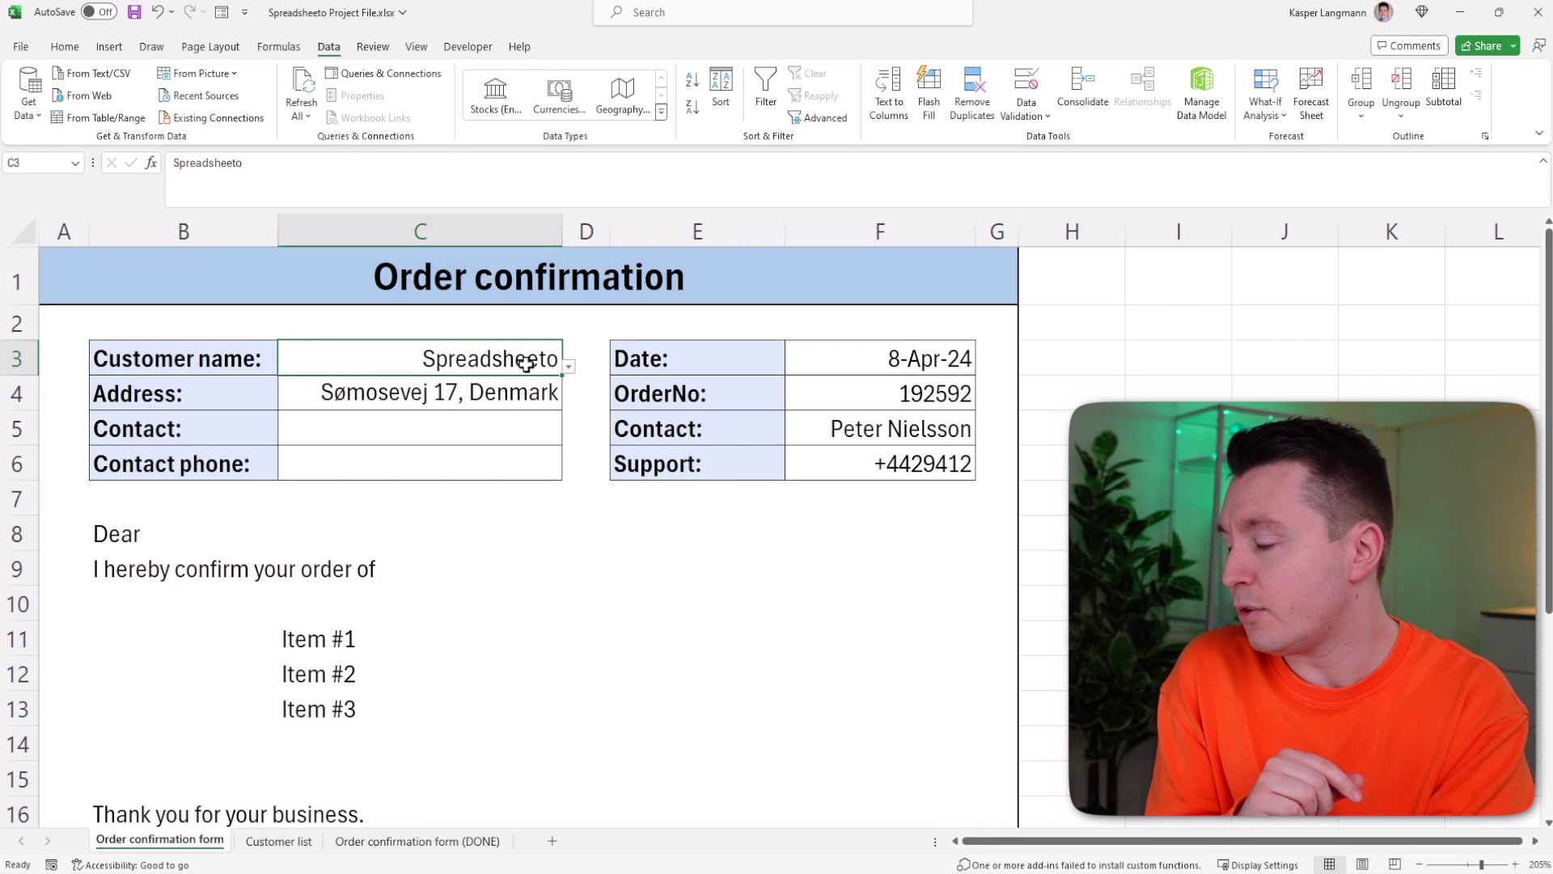
key(Delete)
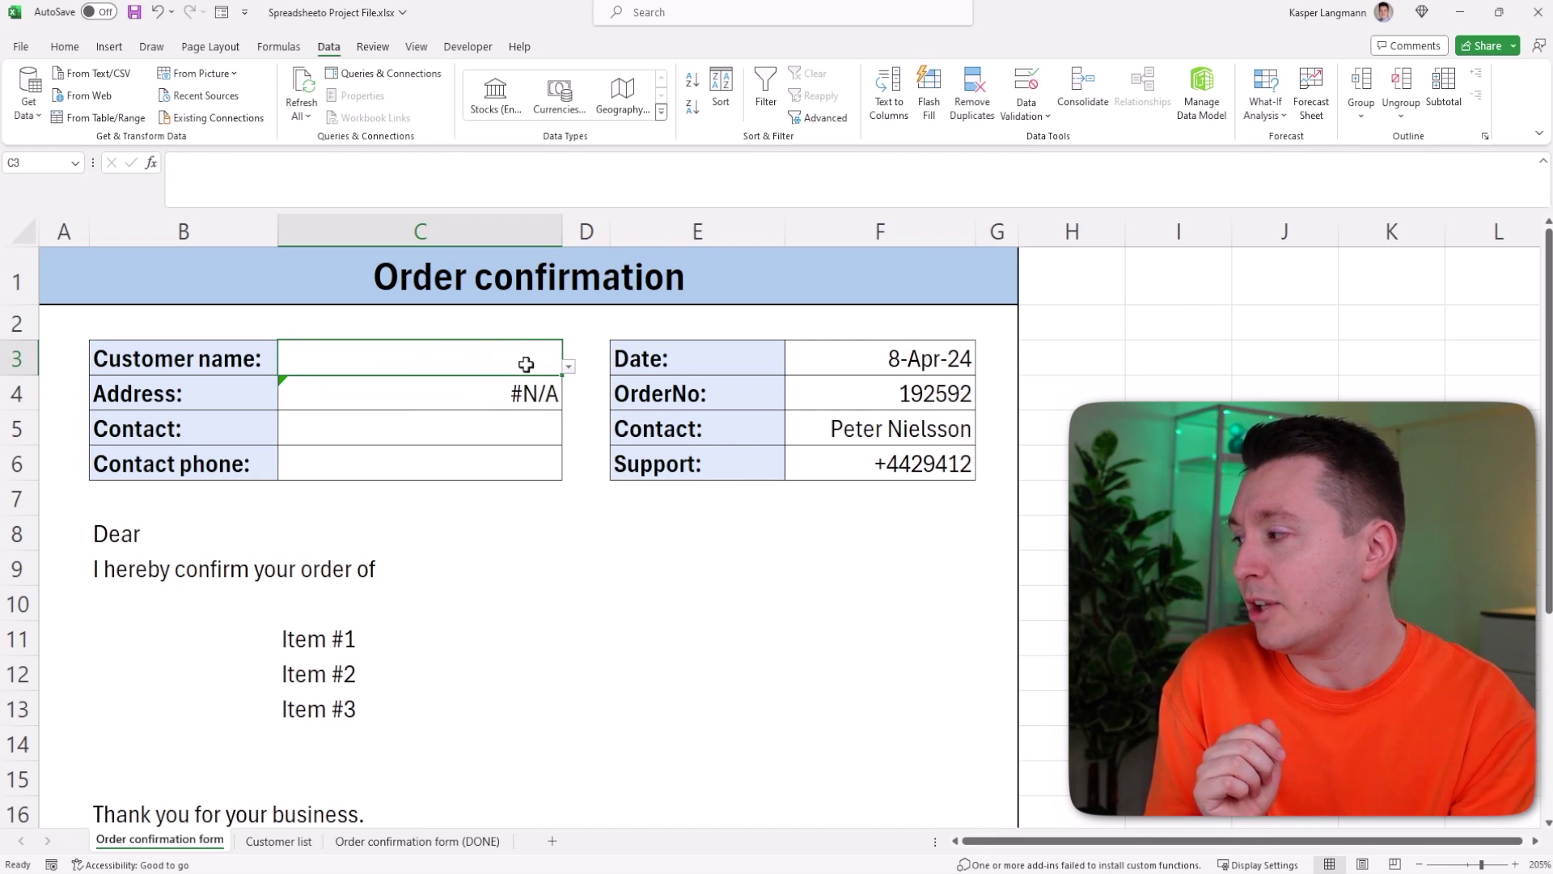
Choose Spreadsheeto from the customer name drop-down in C3
click(498, 393)
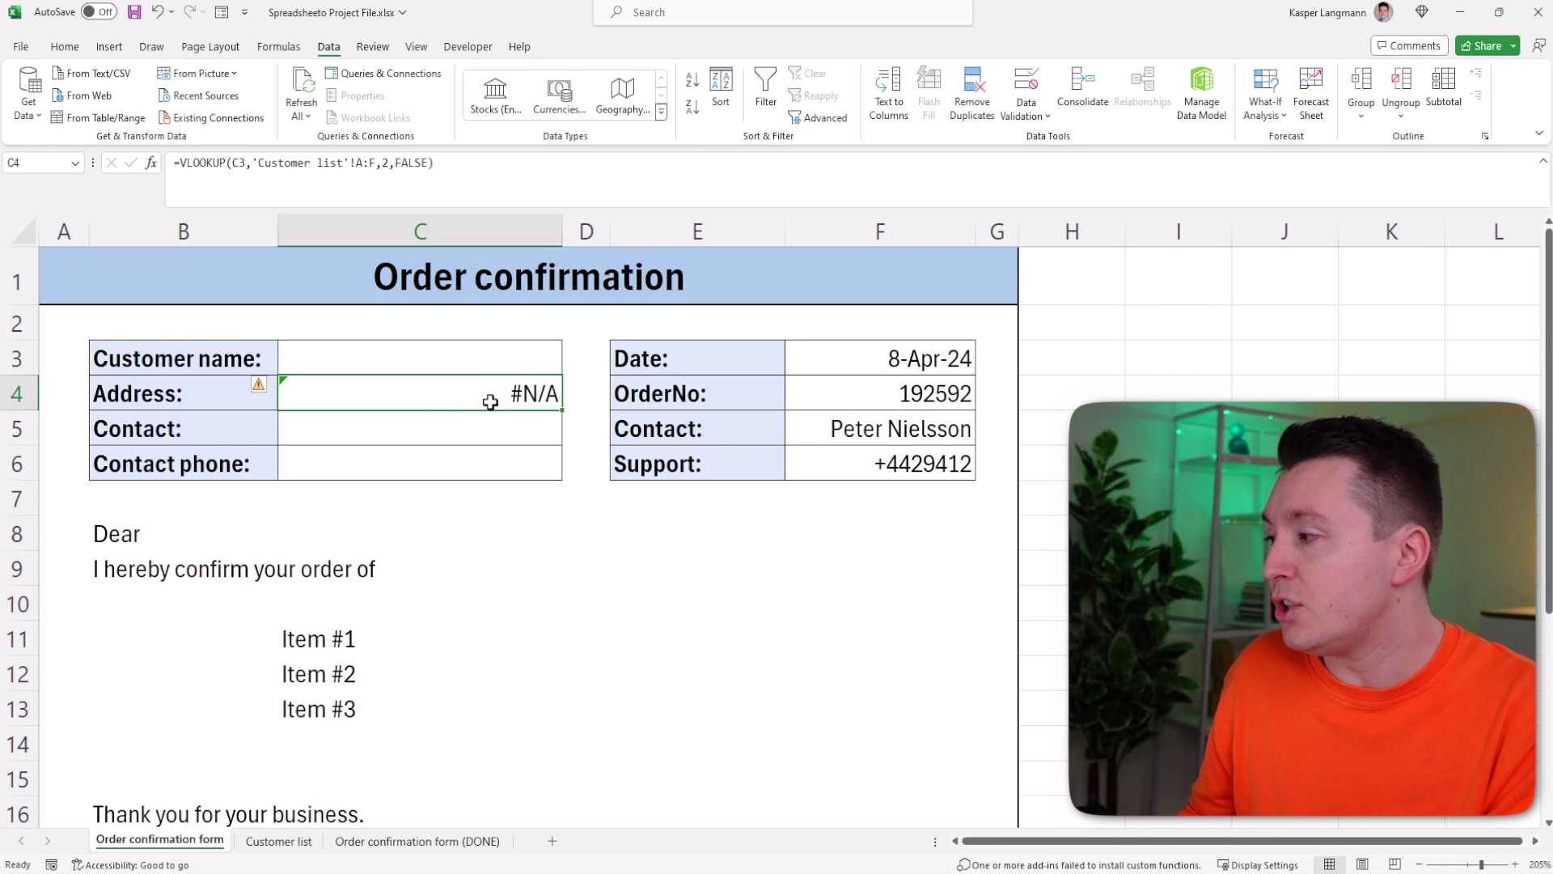
click(538, 354)
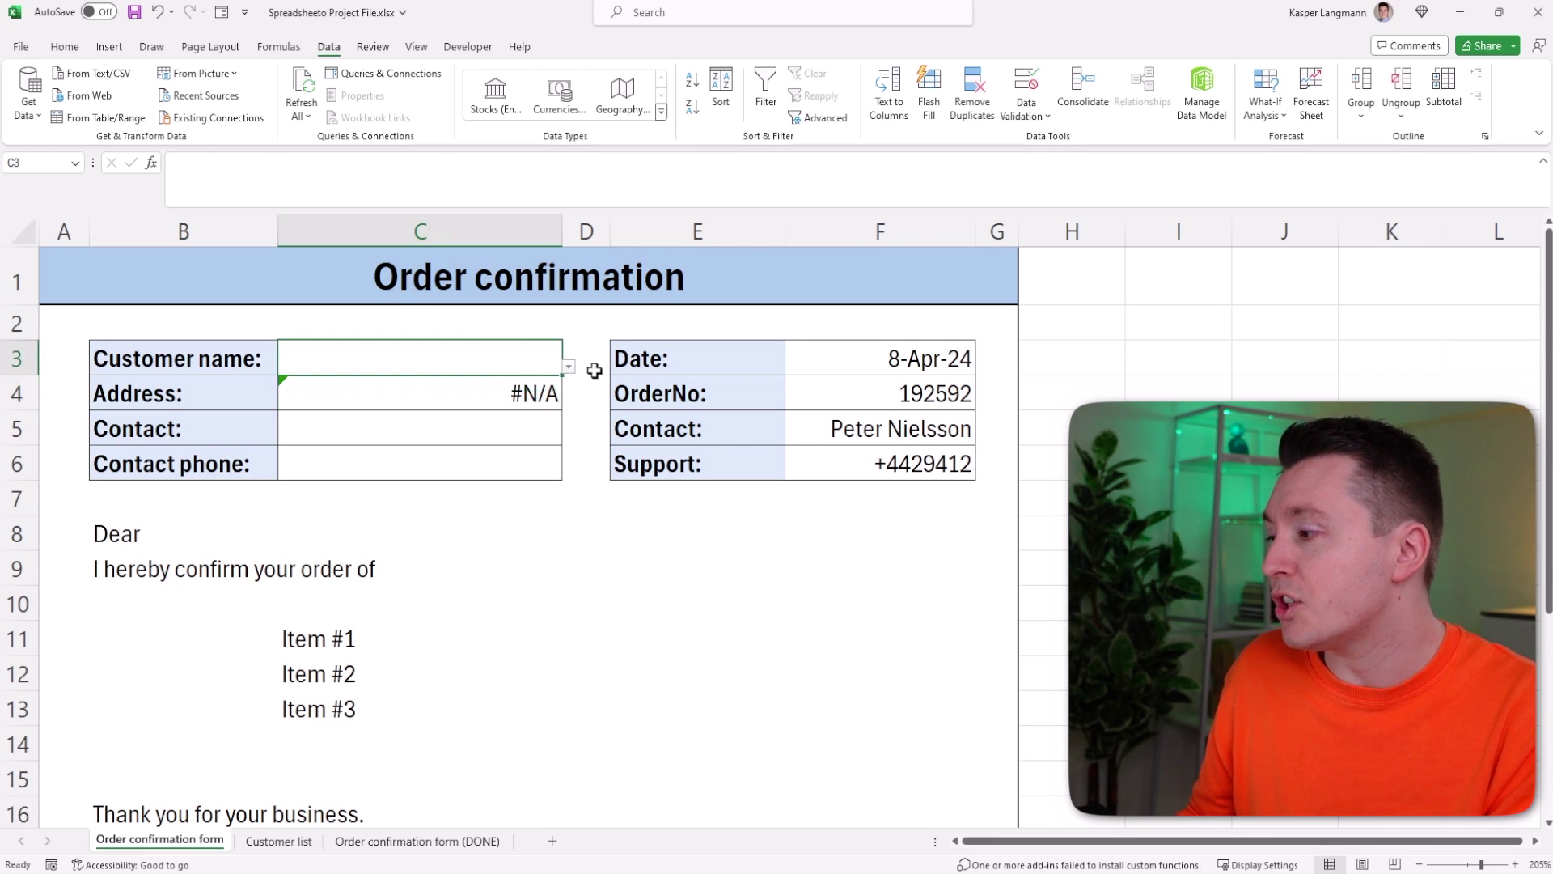
click(569, 367)
click(518, 409)
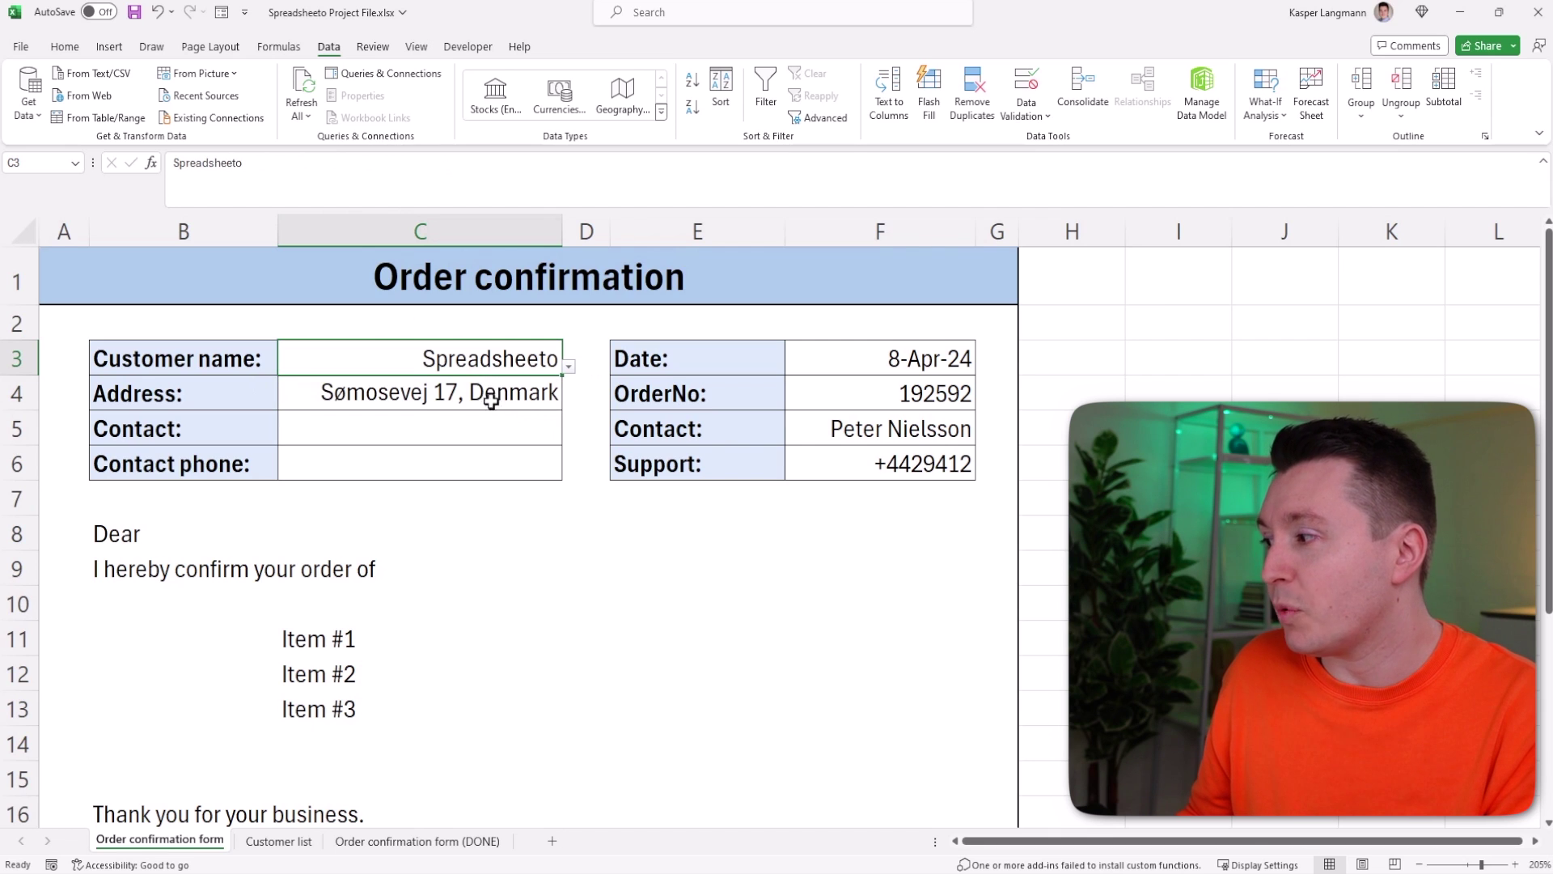
Copy the VLOOKUP formula text from address cell C4 into the Contact cell C5 and the Contact phone cell C6
click(494, 393)
drag(468, 169, 162, 158)
key(ctrl+c)
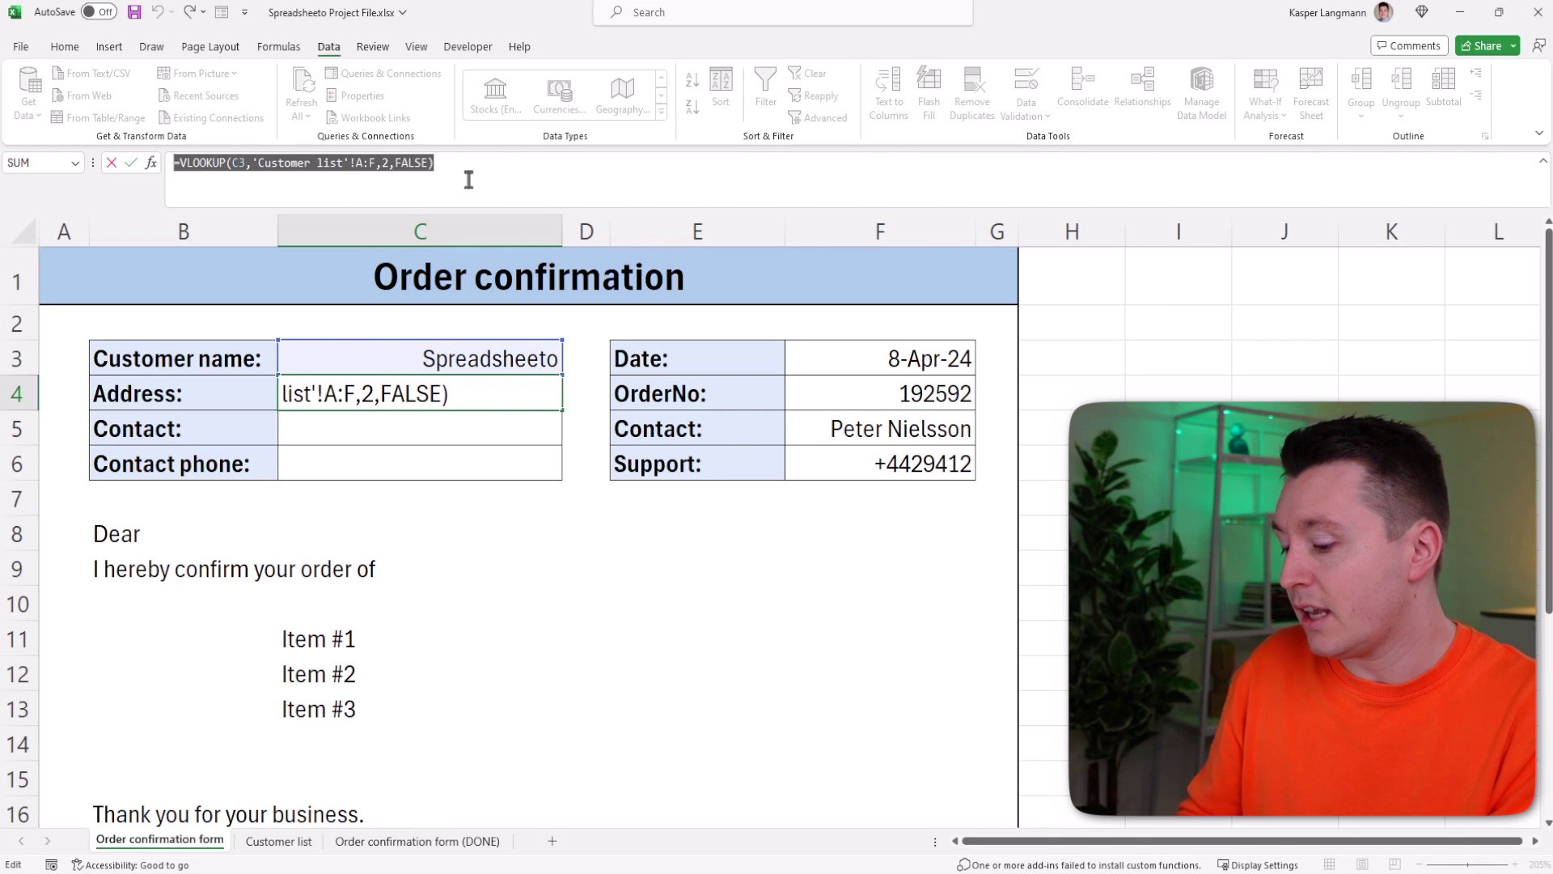
key(Return)
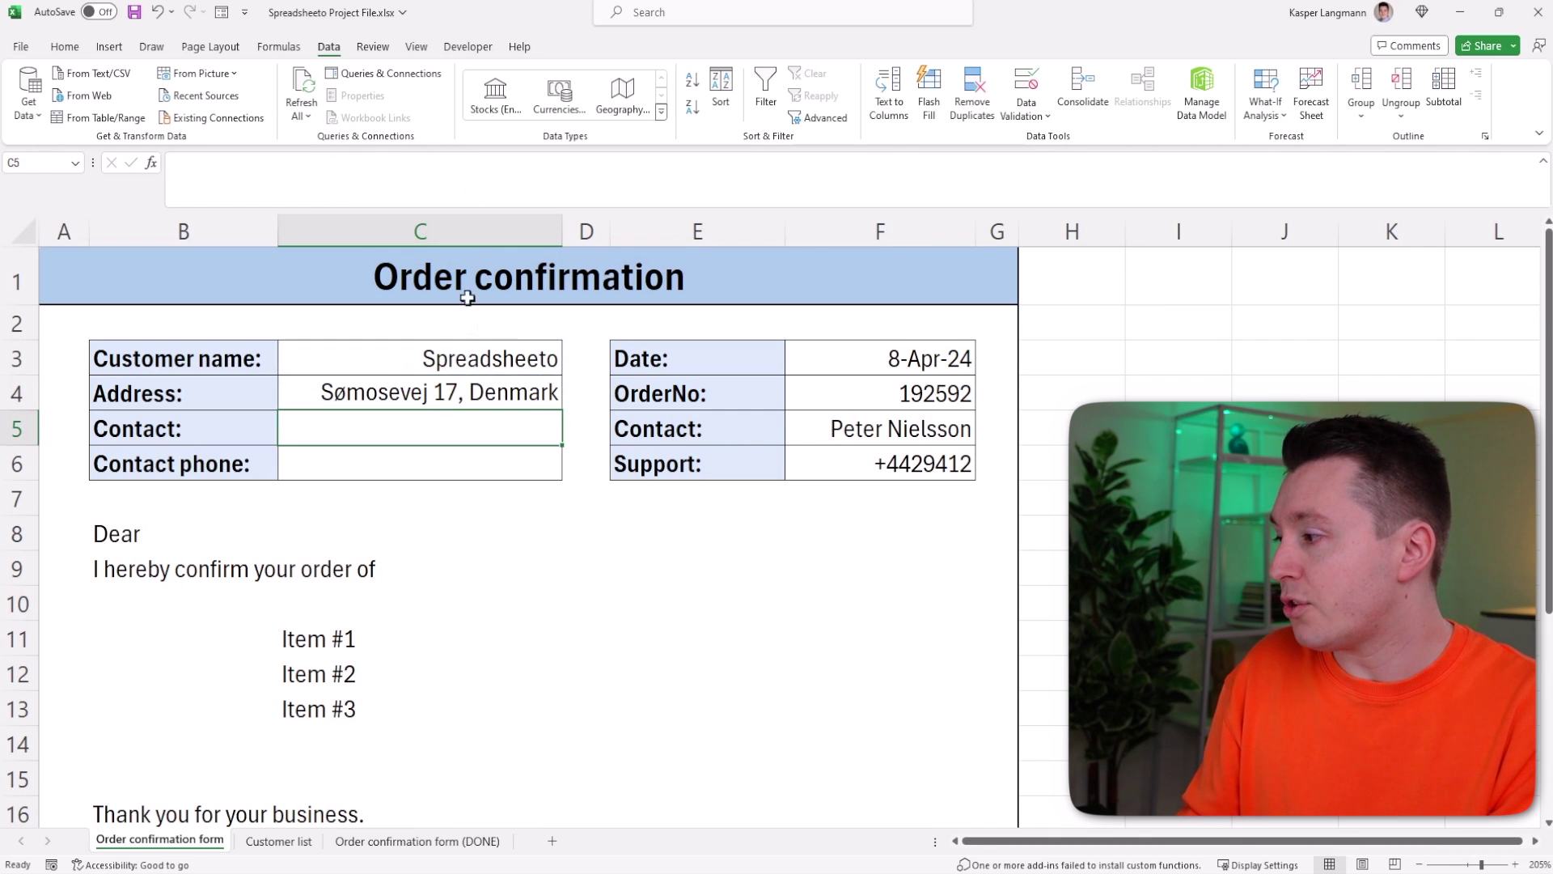
double_click(480, 429)
key(ctrl+v)
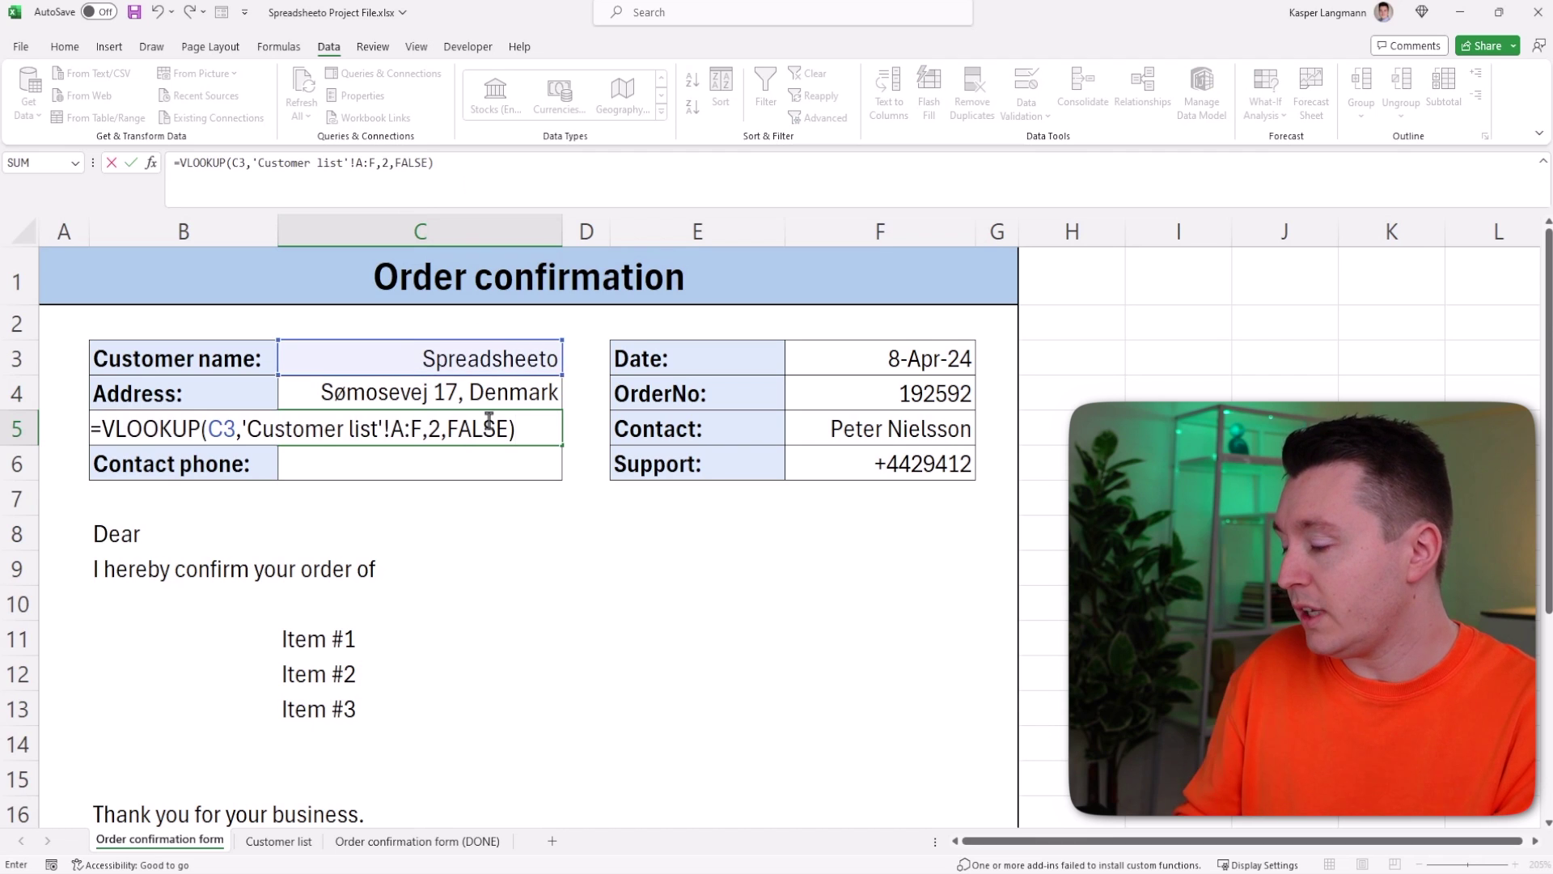
key(Return)
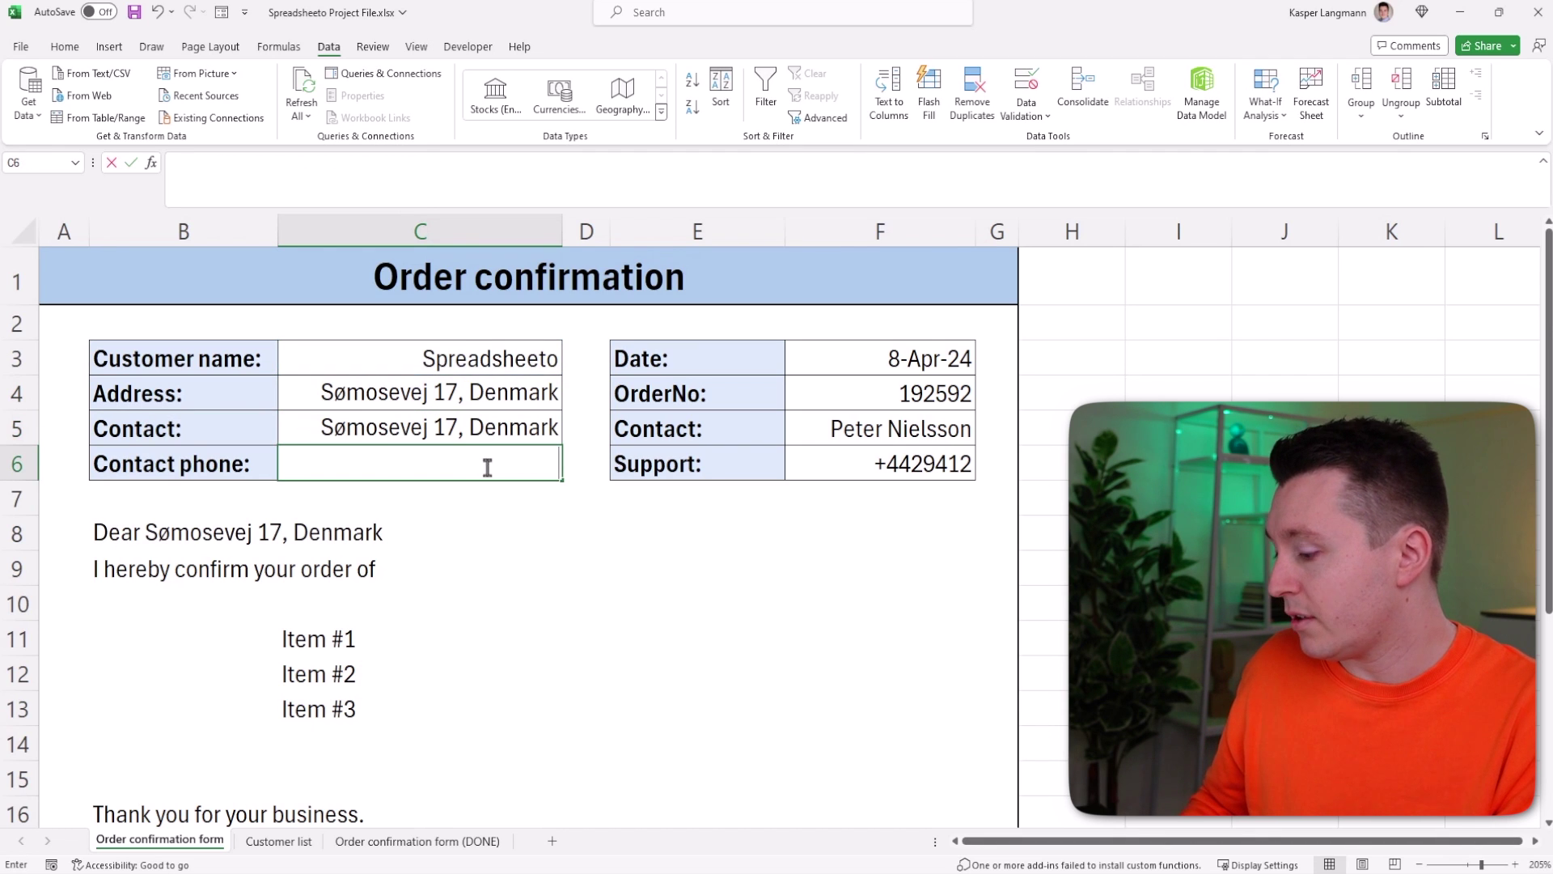
key(ctrl+v)
key(Return)
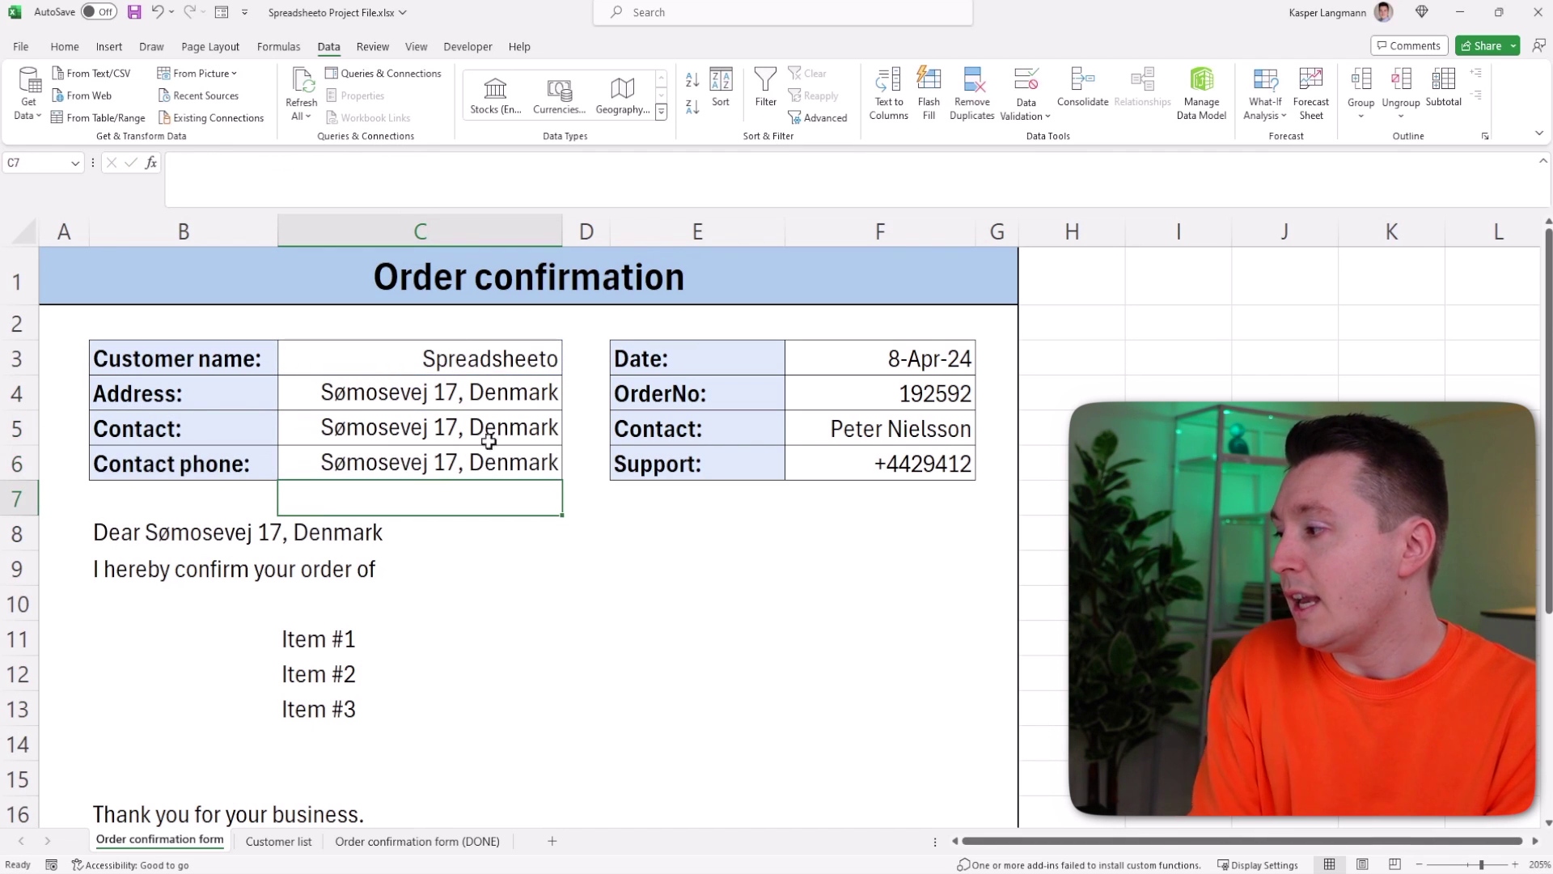
Review the column index in the C5 formula and locate the Contact and Contact phone columns on the Customer list sheet
click(486, 426)
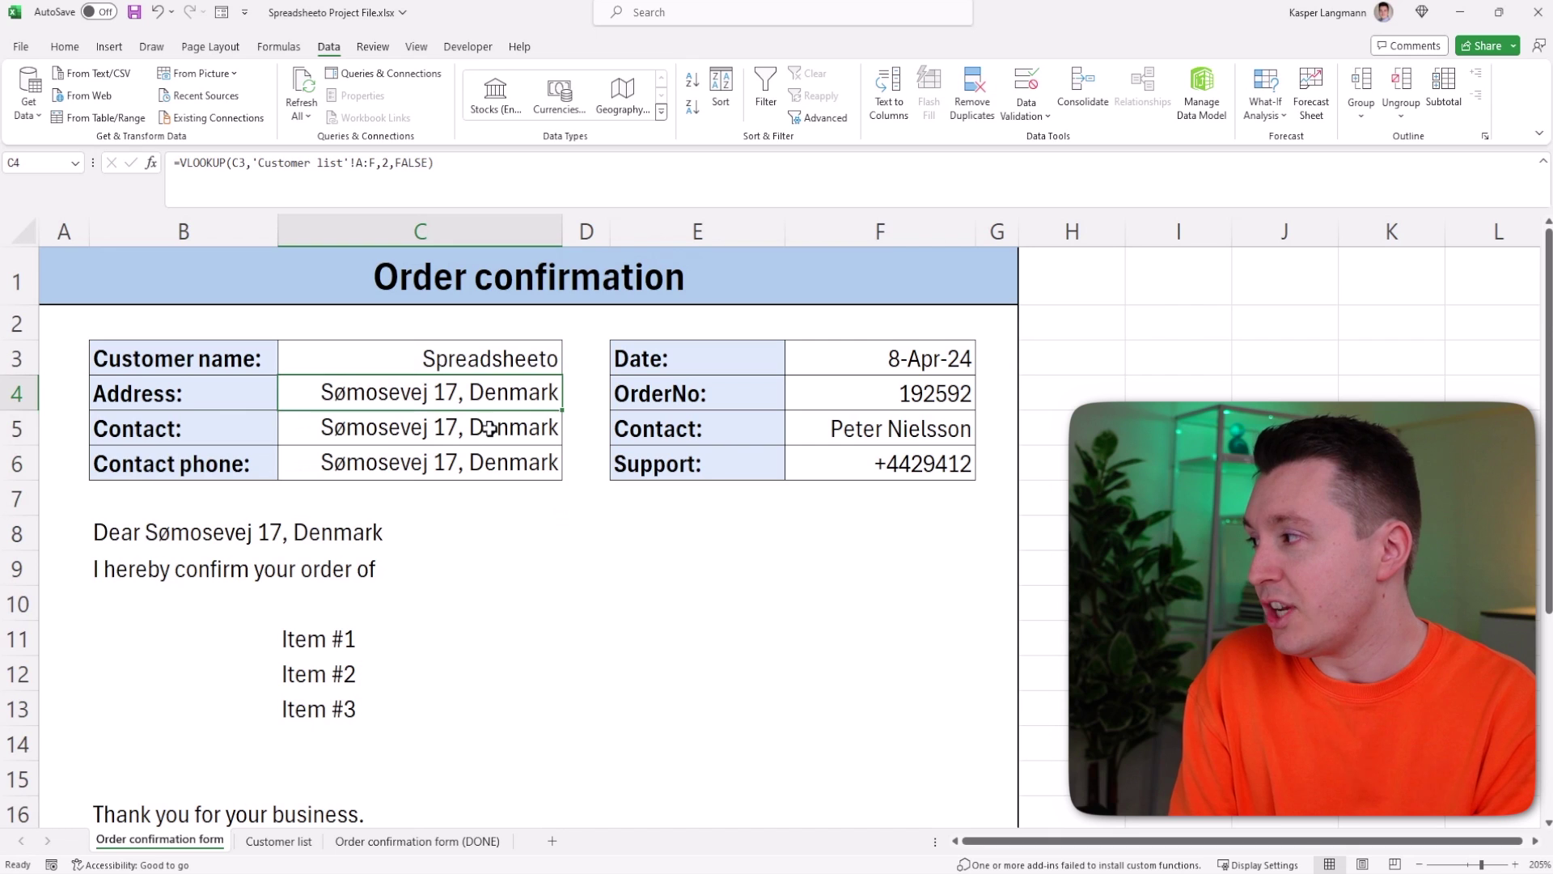
click(386, 164)
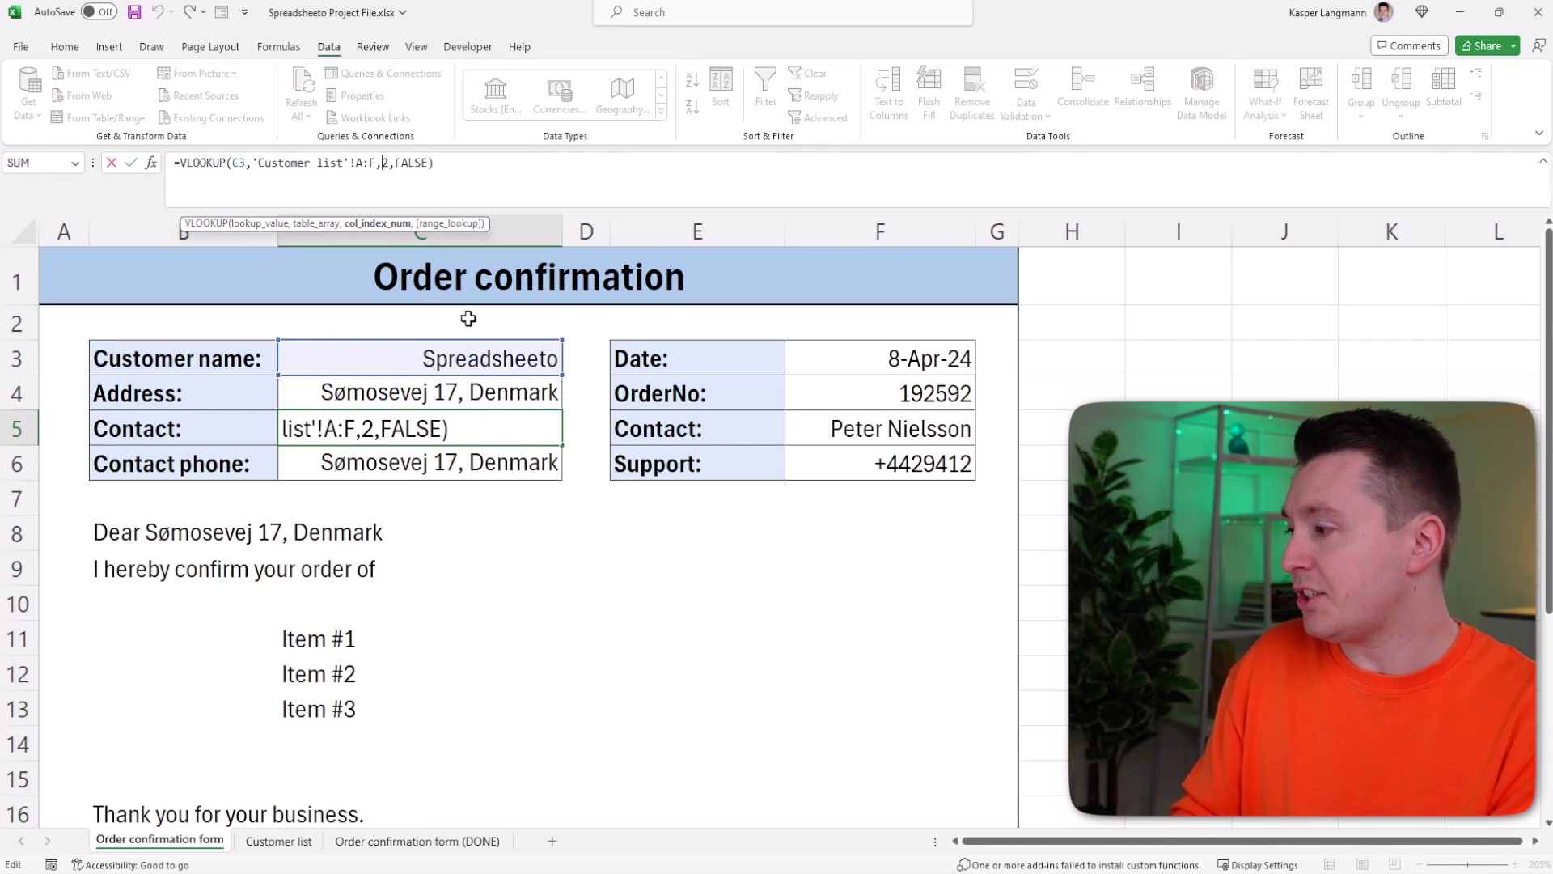
key(Return)
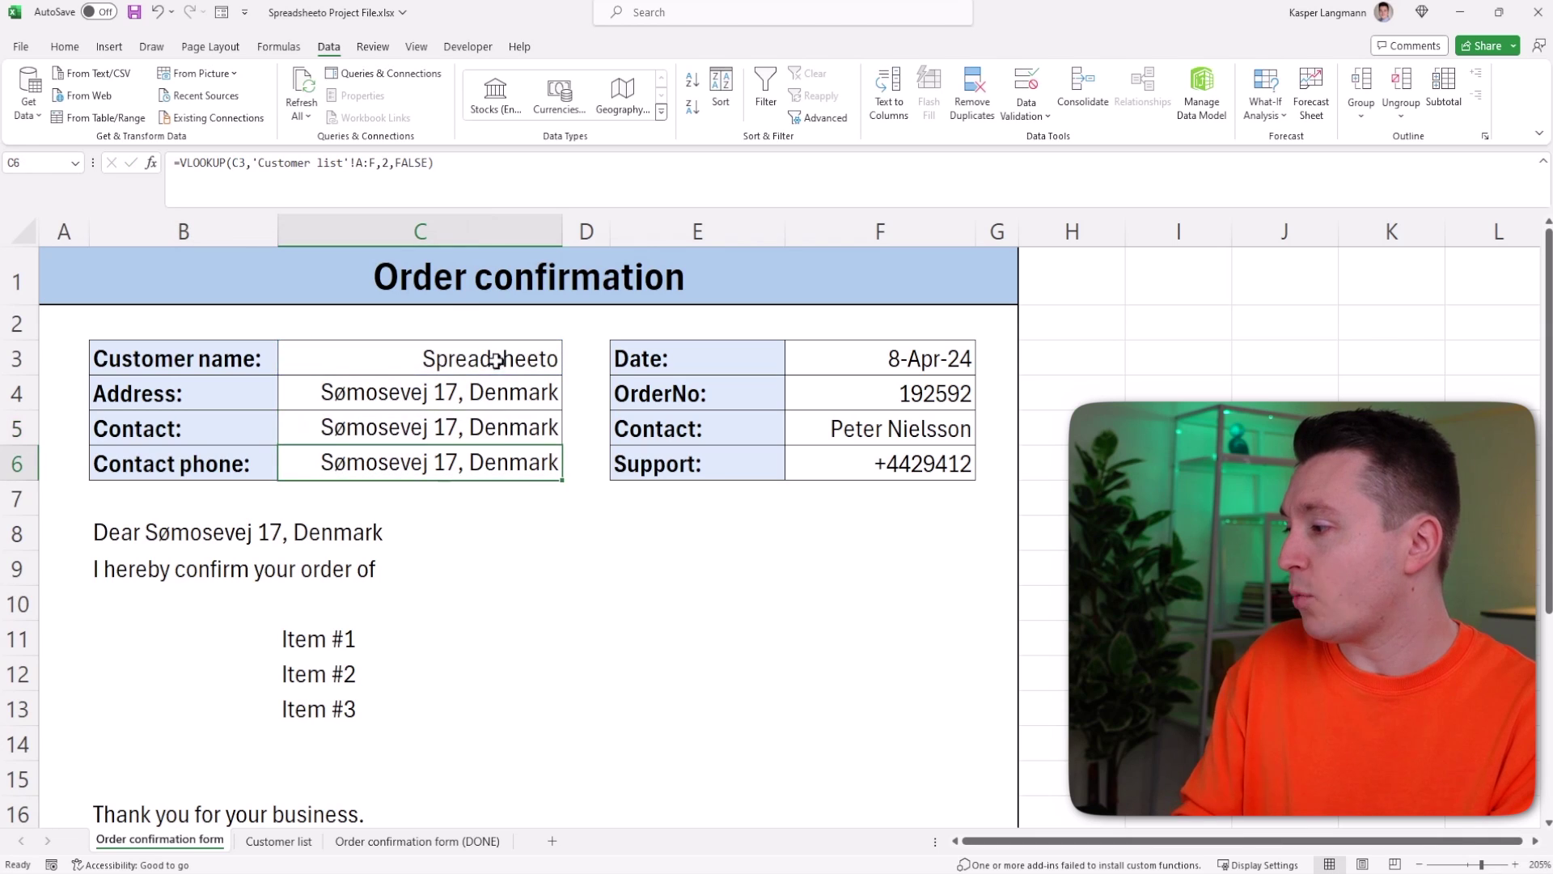
click(208, 426)
click(204, 464)
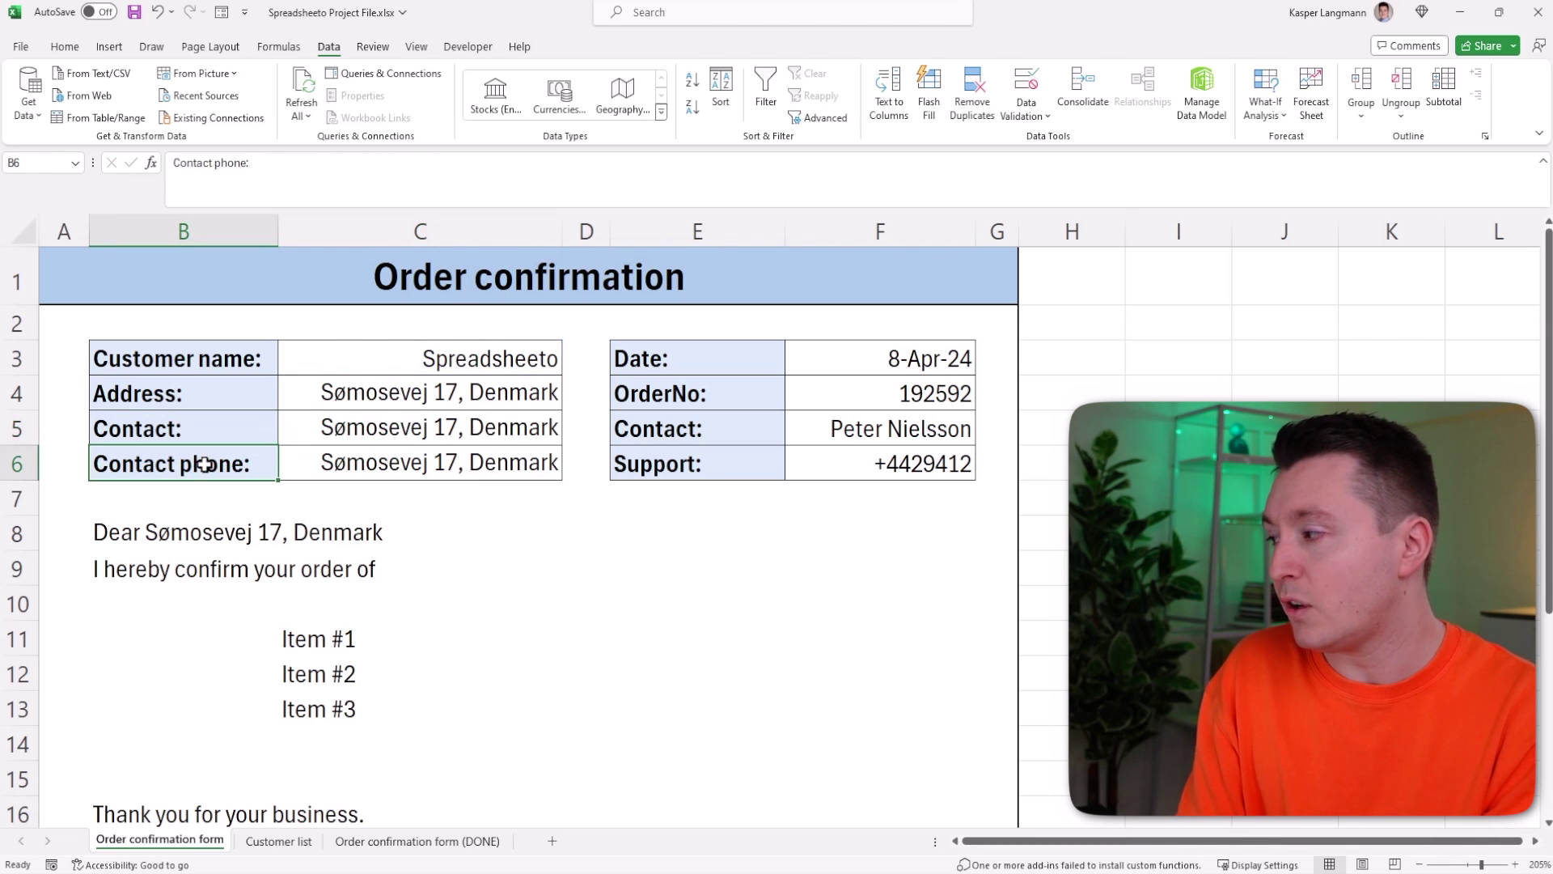
click(210, 428)
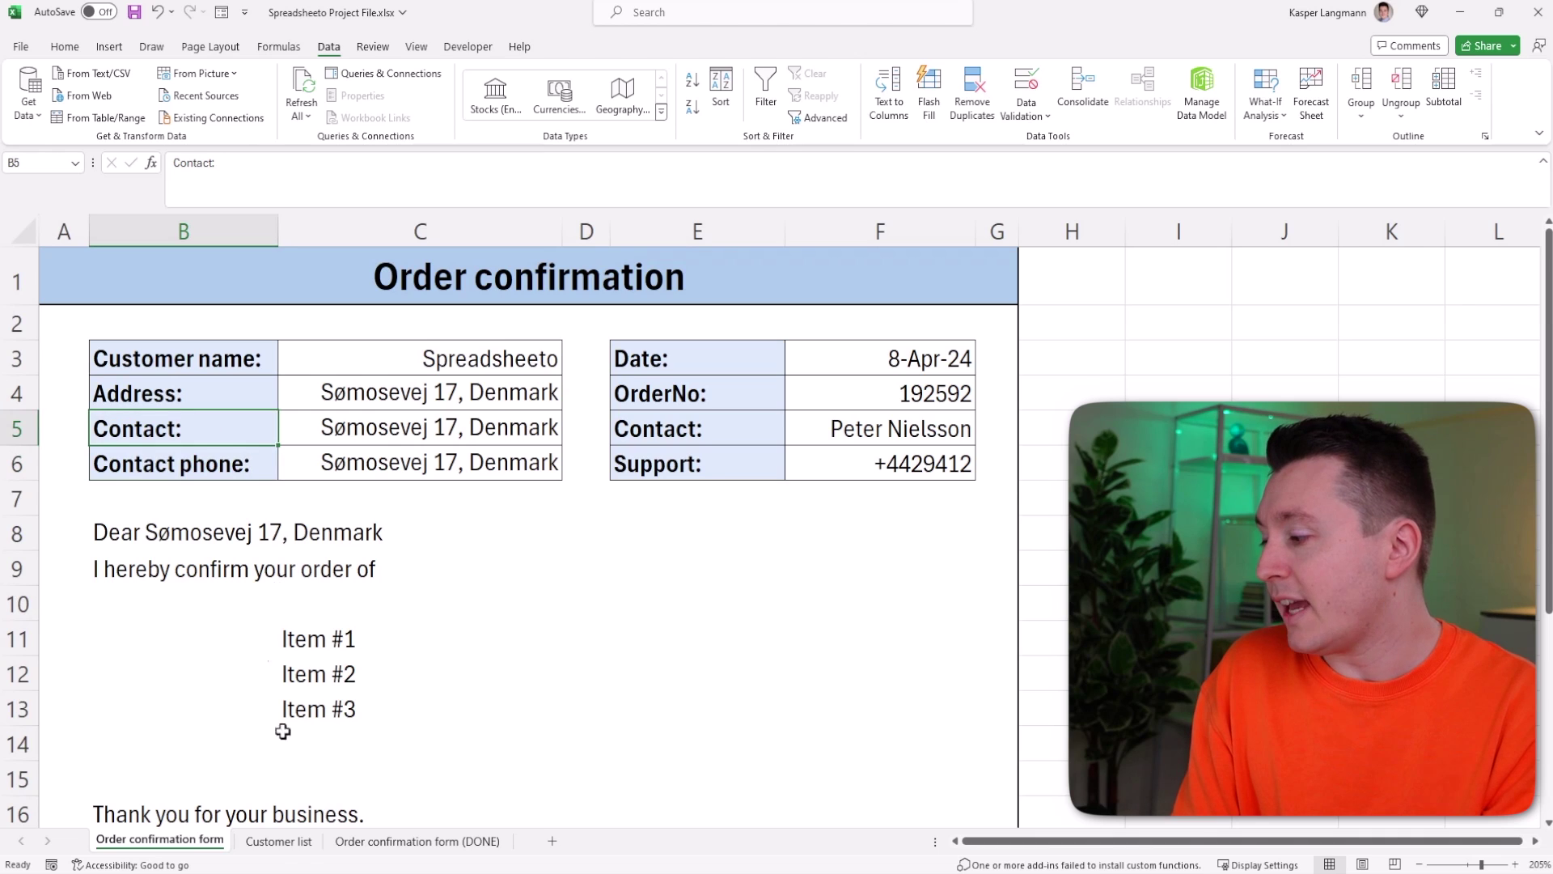
click(278, 841)
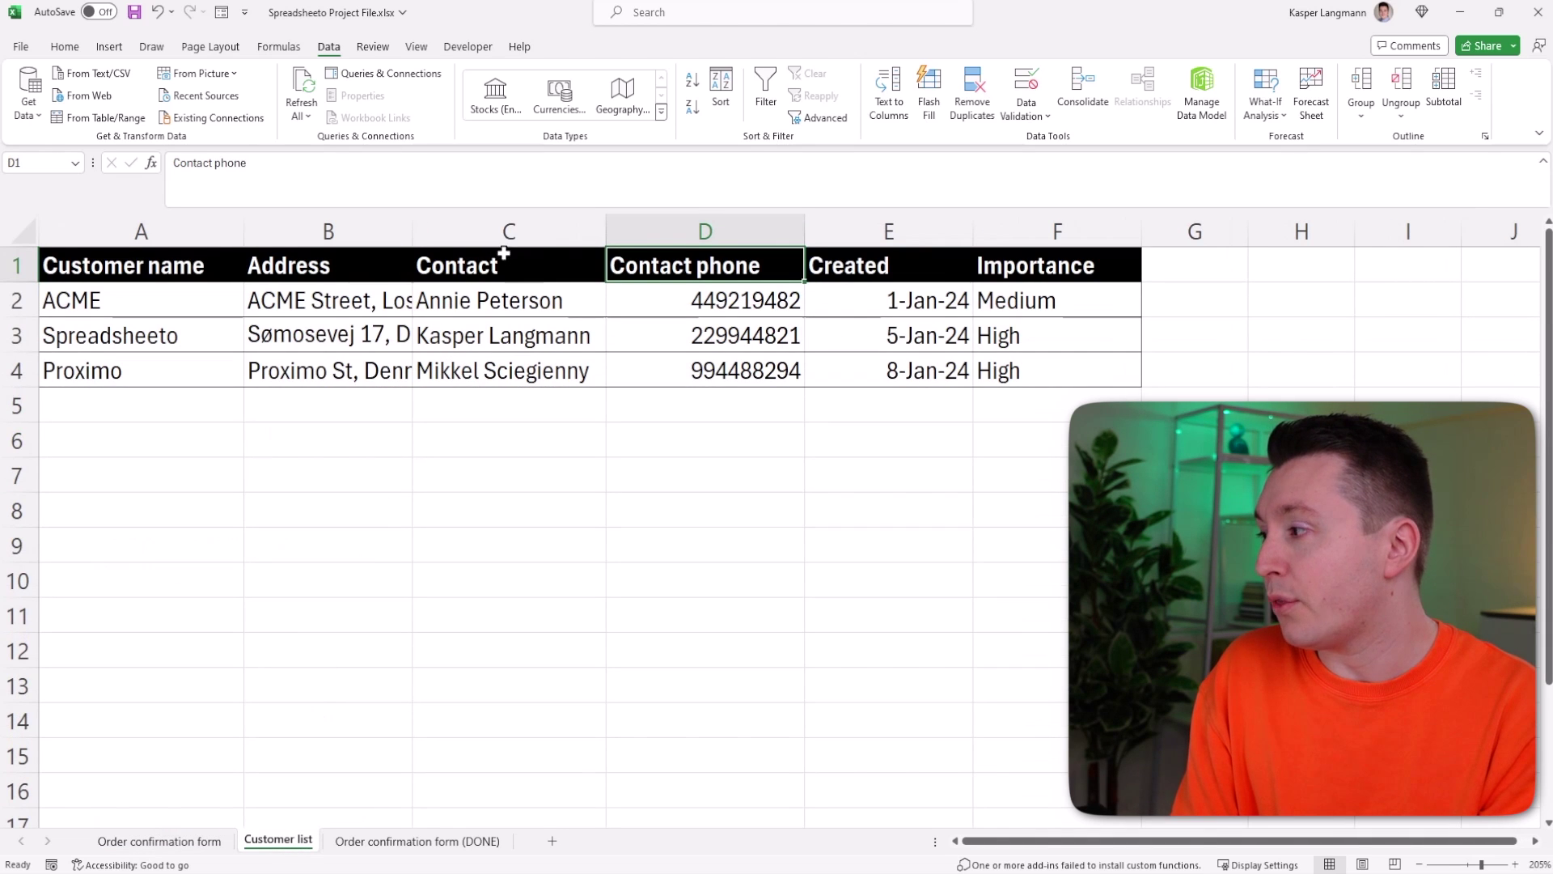
click(477, 263)
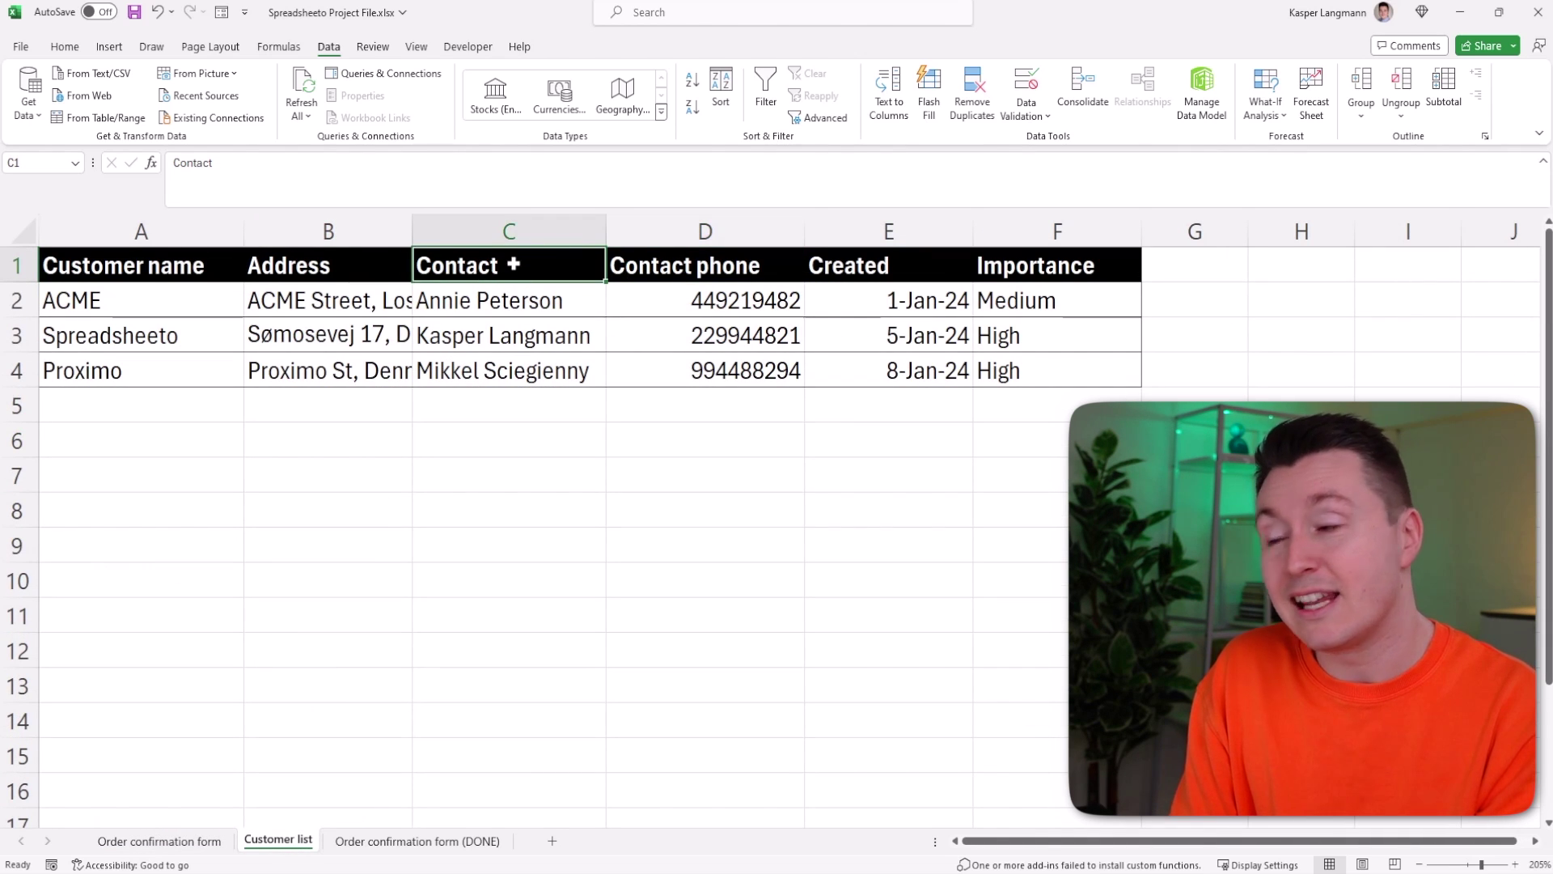
click(738, 265)
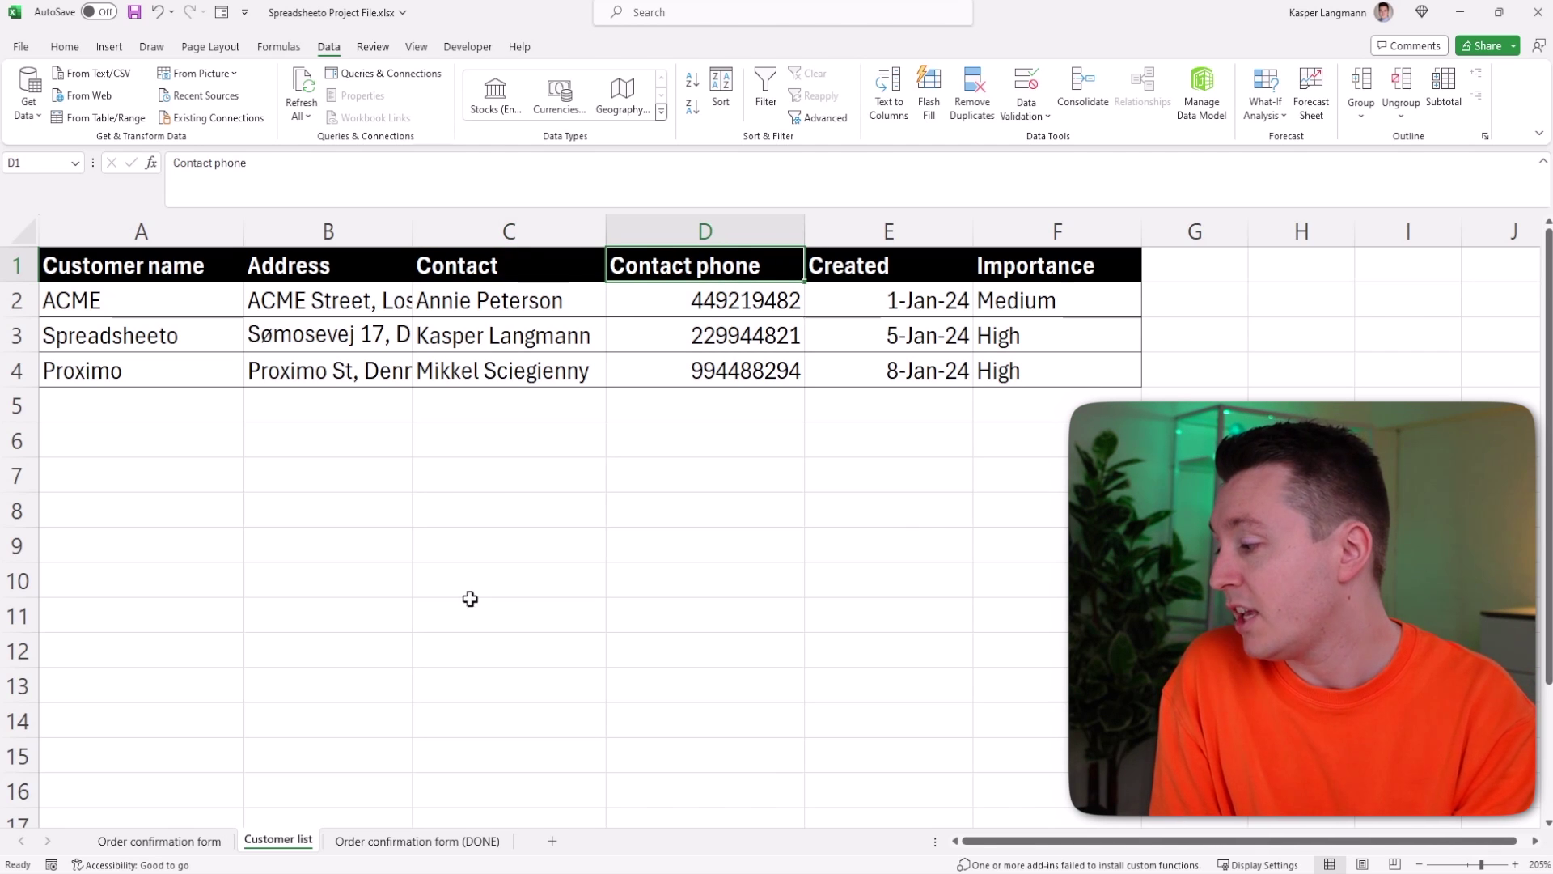
On the Order confirmation form sheet, set the VLOOKUP column index in Contact cell C5 to 3
click(202, 843)
click(449, 427)
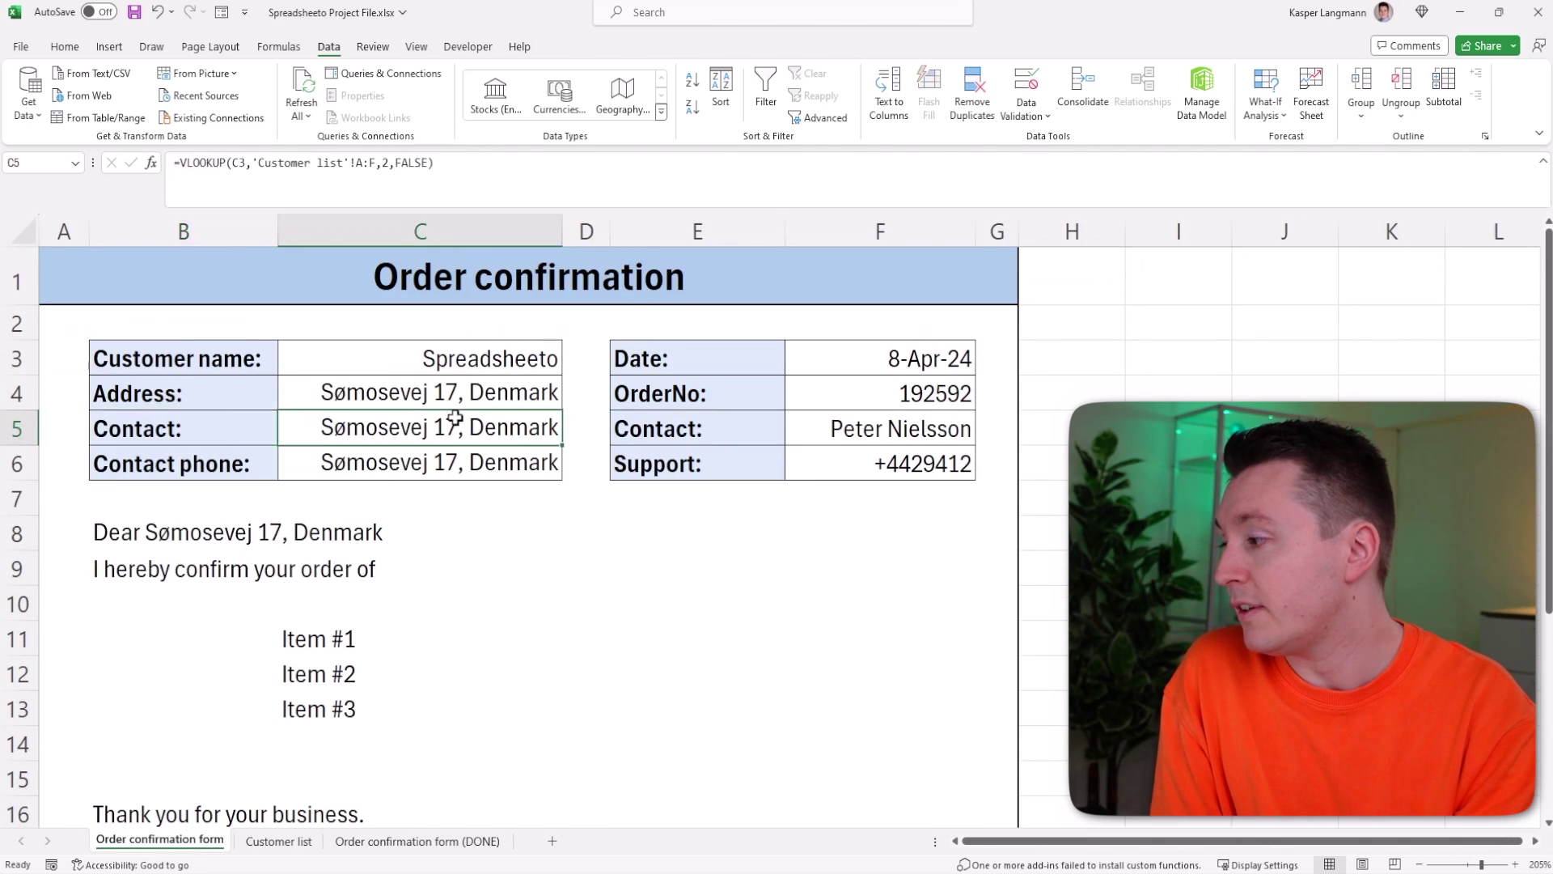
double_click(461, 437)
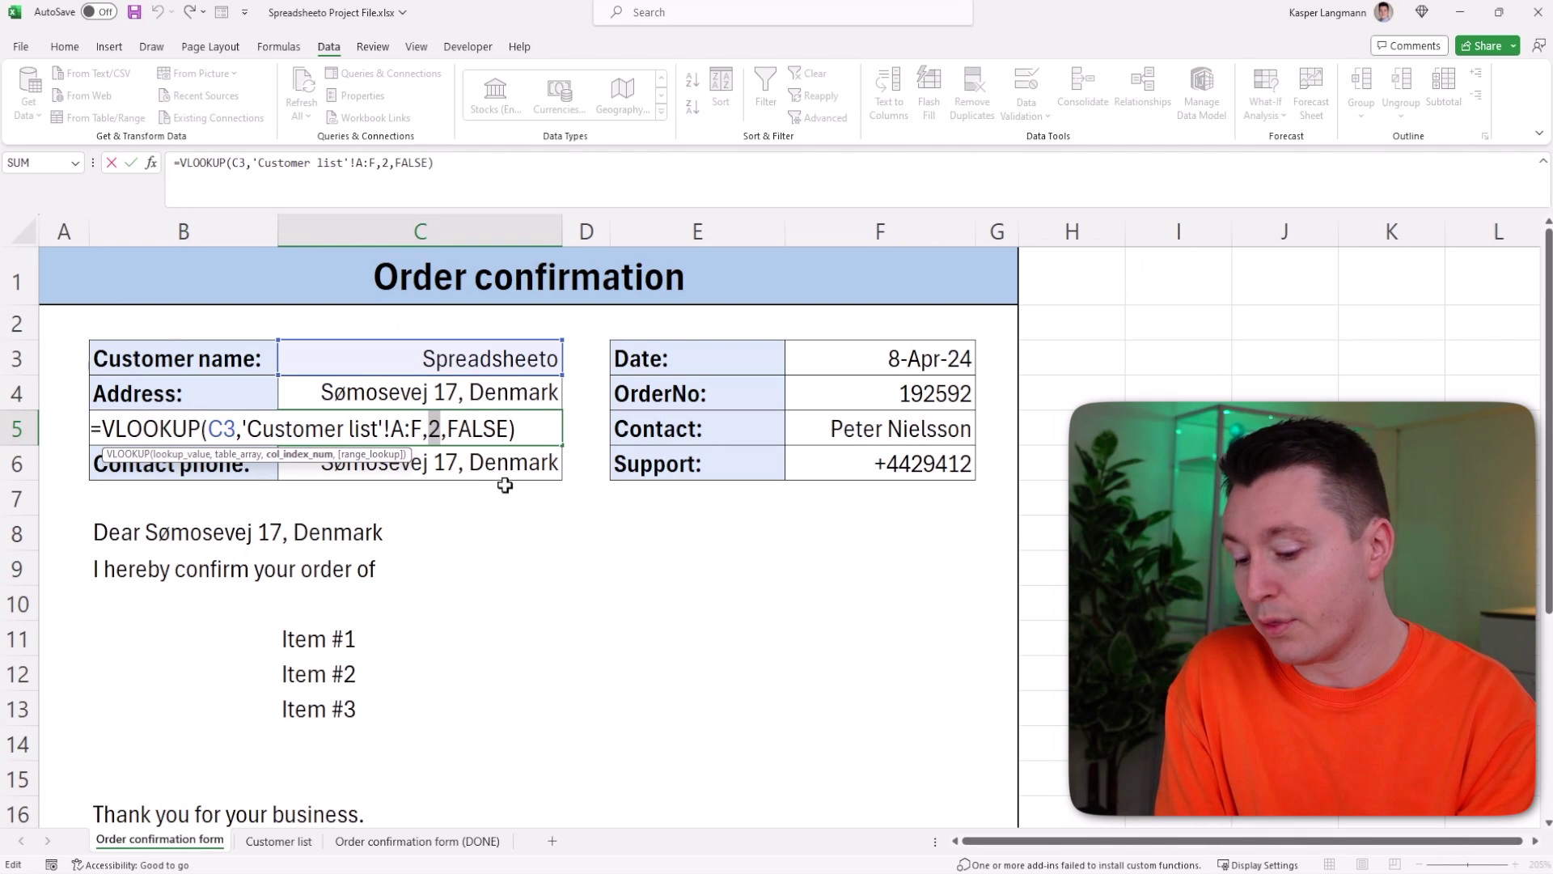
text(3)
key(Return)
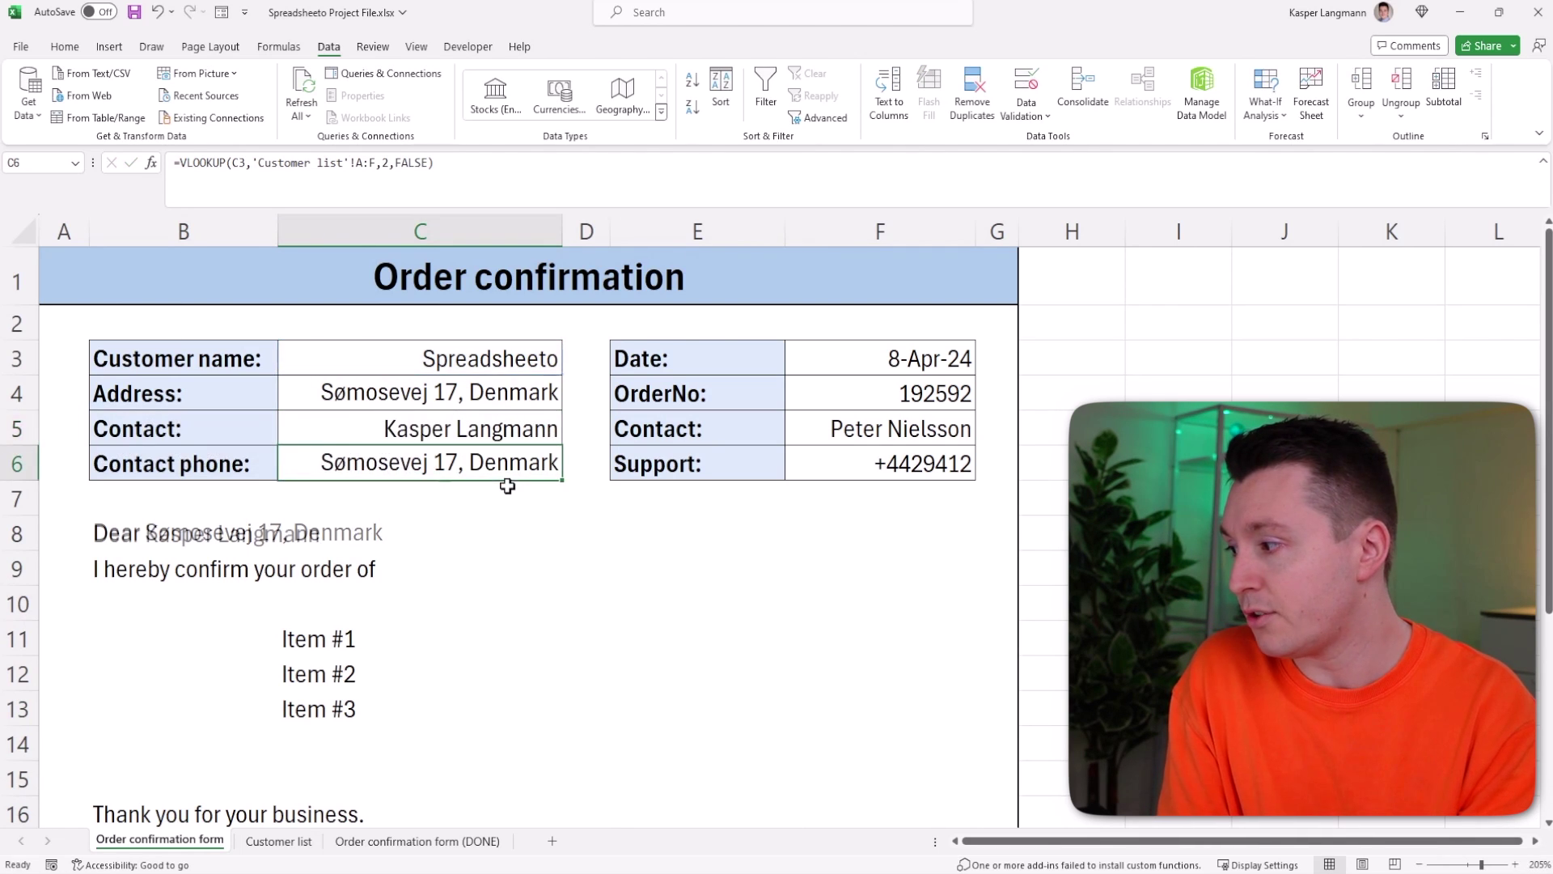
Set the VLOOKUP column index in Contact phone cell C6 to 4
double_click(497, 466)
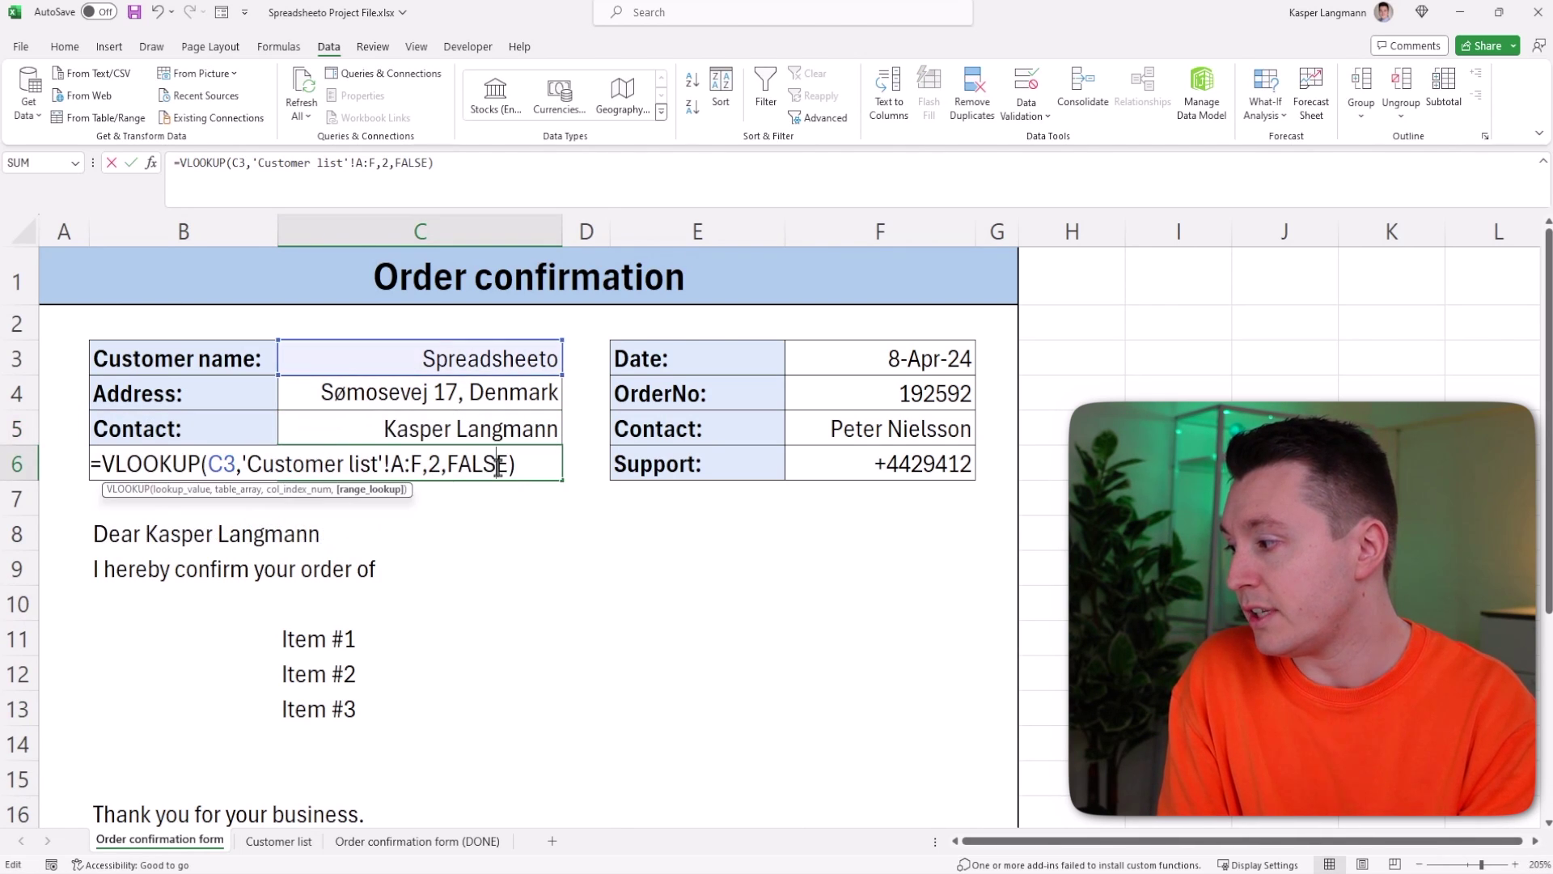
double_click(436, 464)
text(4)
key(Return)
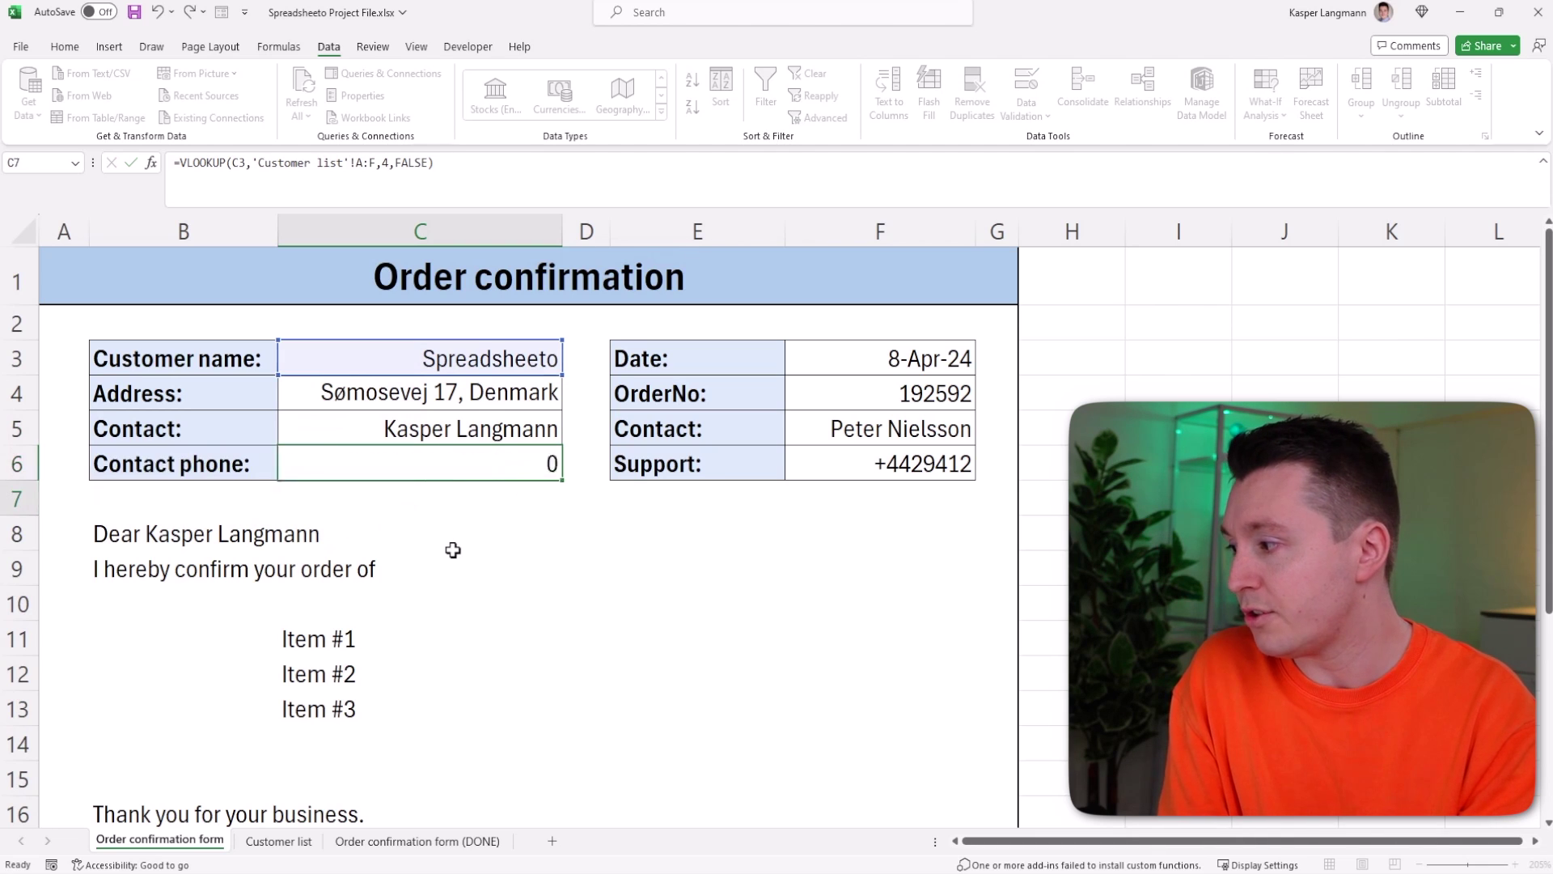
Clear the customer name in C3 and check how the lookup cells C4:C6 respond
click(486, 391)
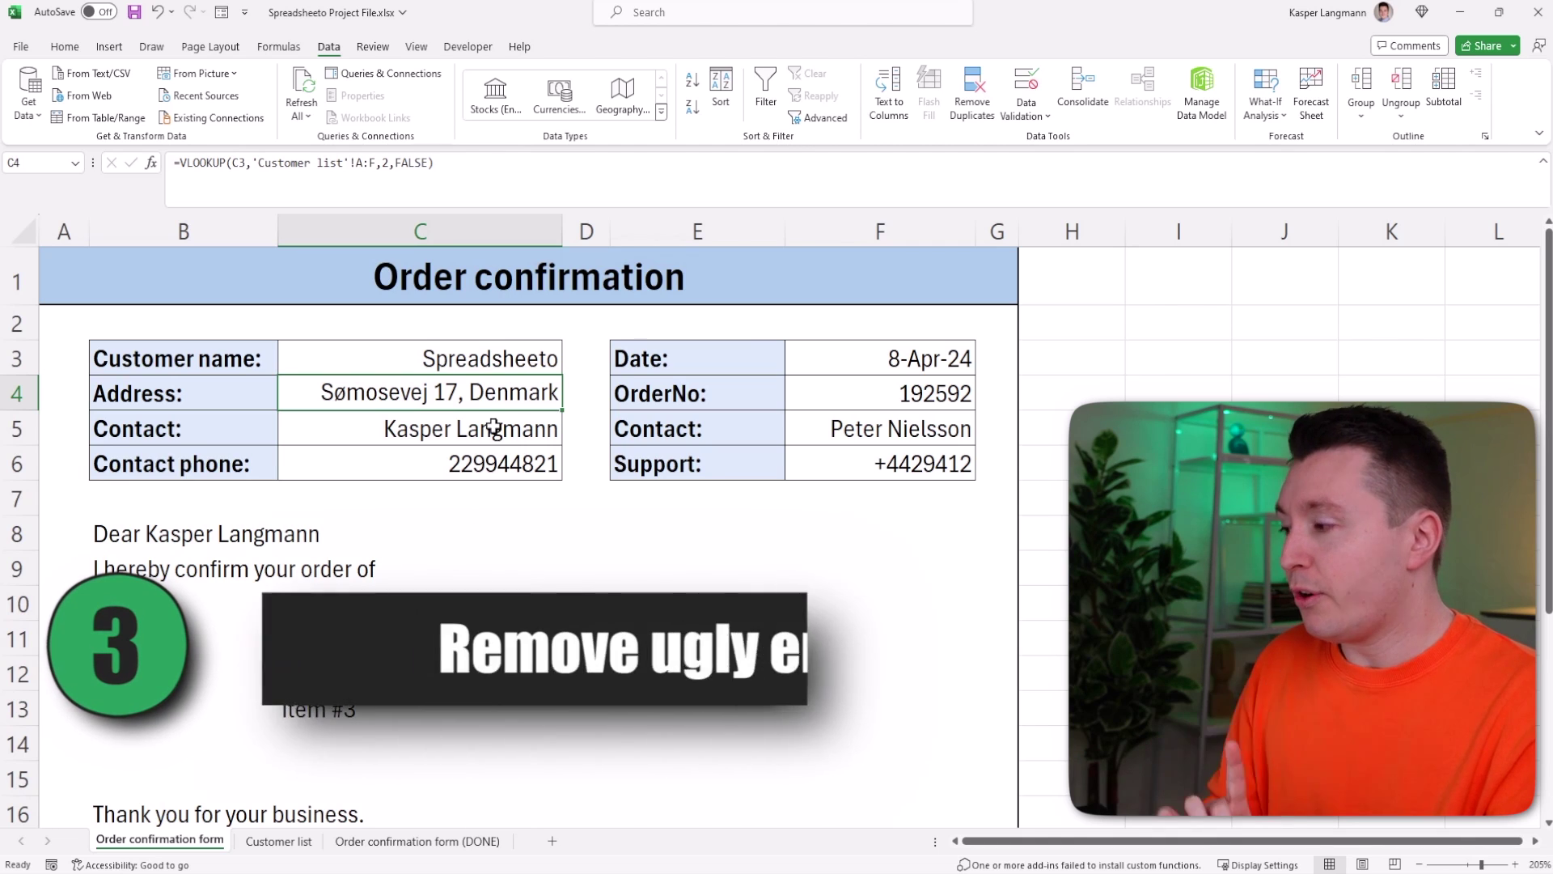
click(516, 359)
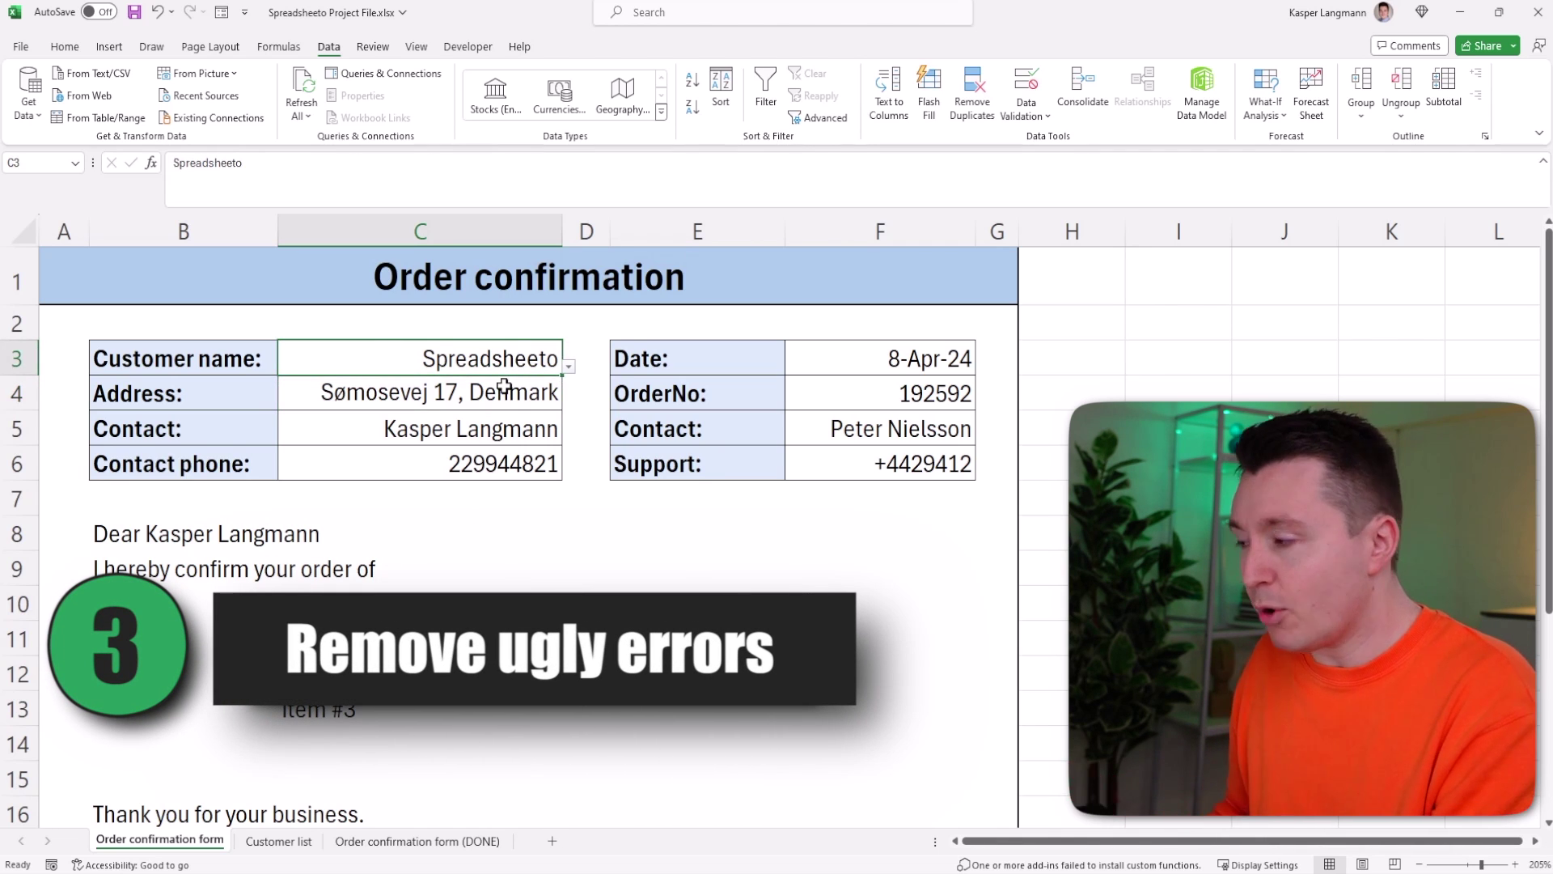
key(Delete)
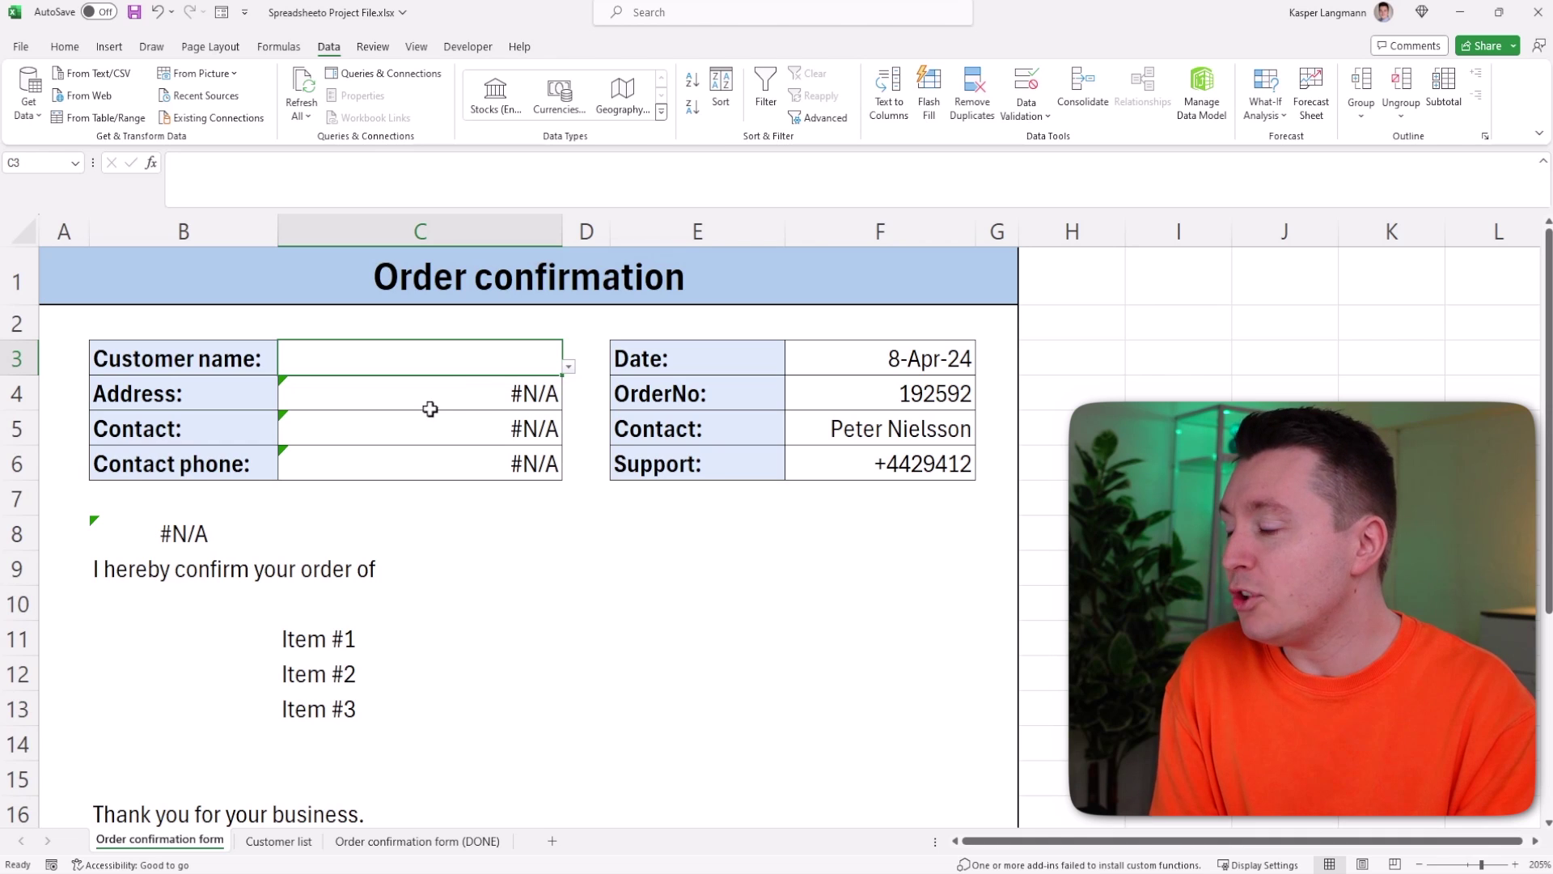
drag(453, 396, 450, 450)
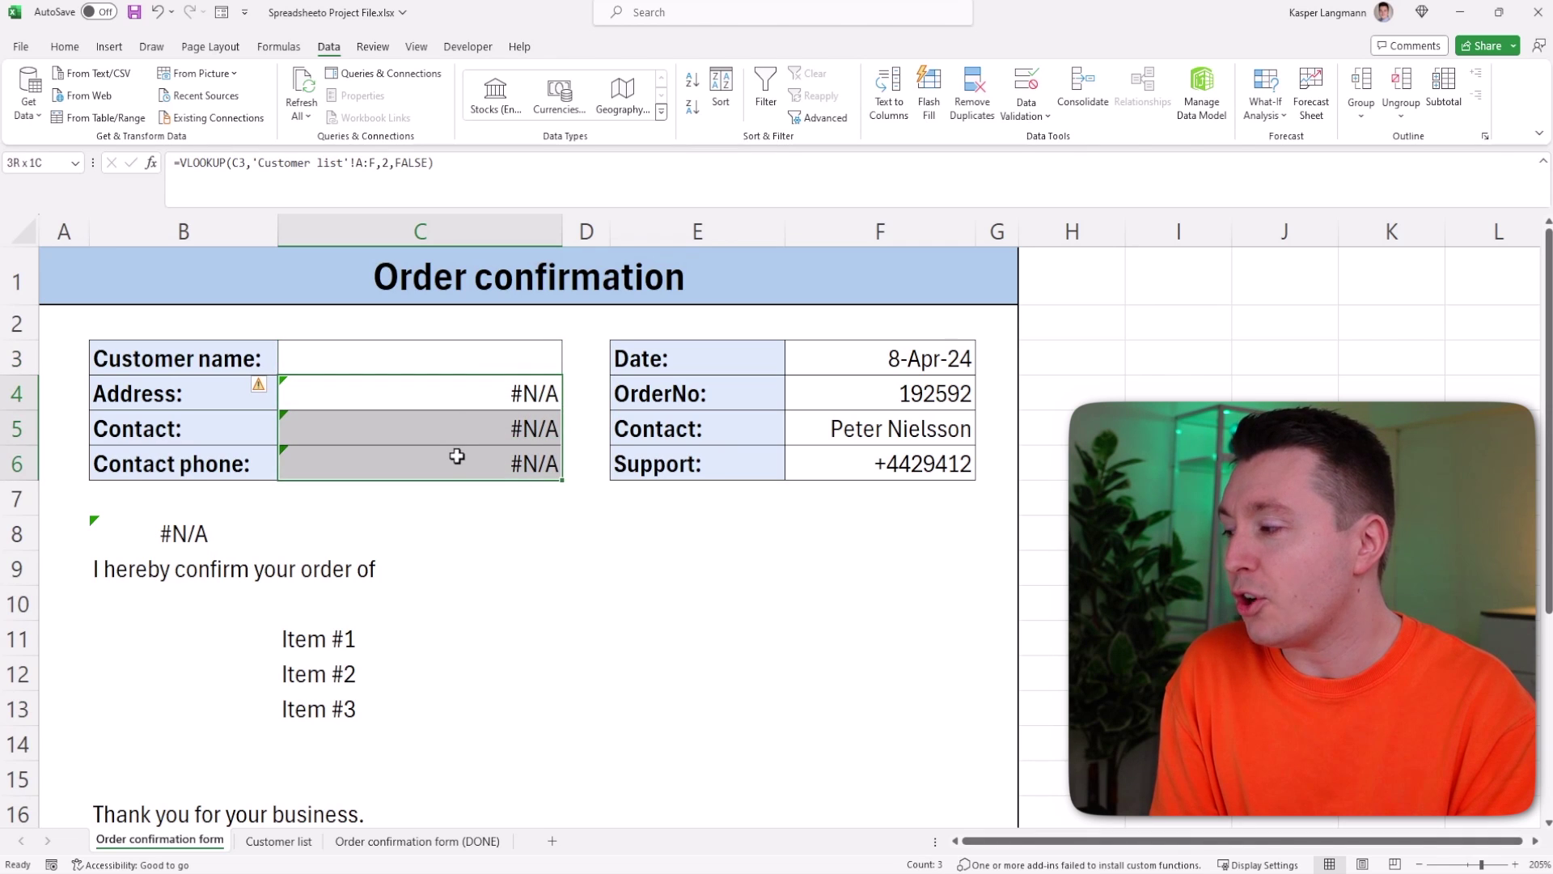
click(483, 396)
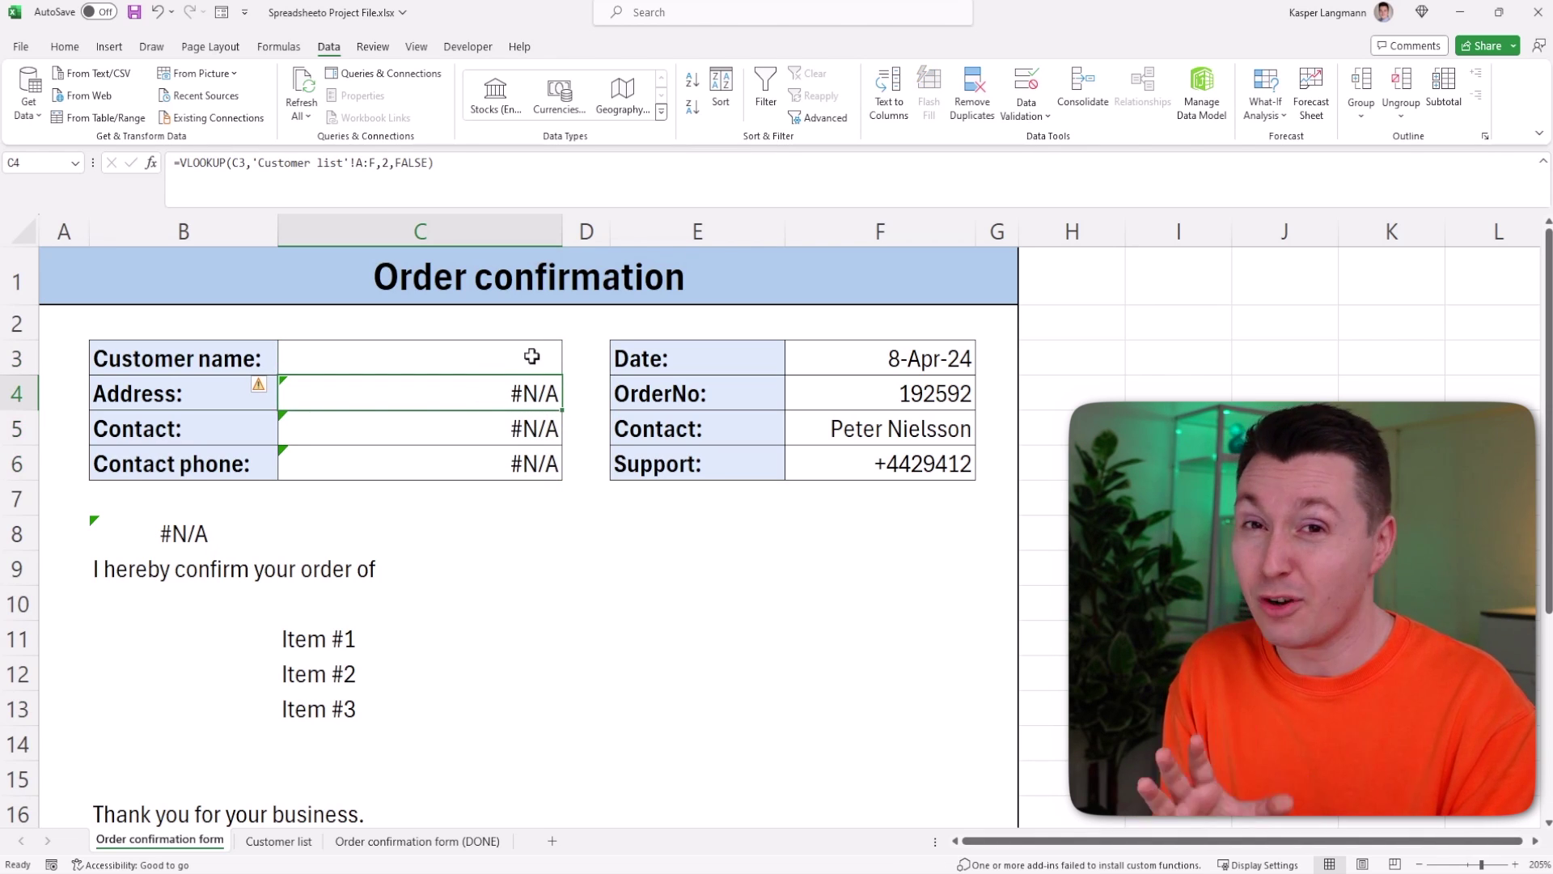
Edit the address formula in C4 to put IFERROR( in front of the VLOOKUP, making the lookup its value argument
double_click(480, 394)
click(165, 393)
click(100, 393)
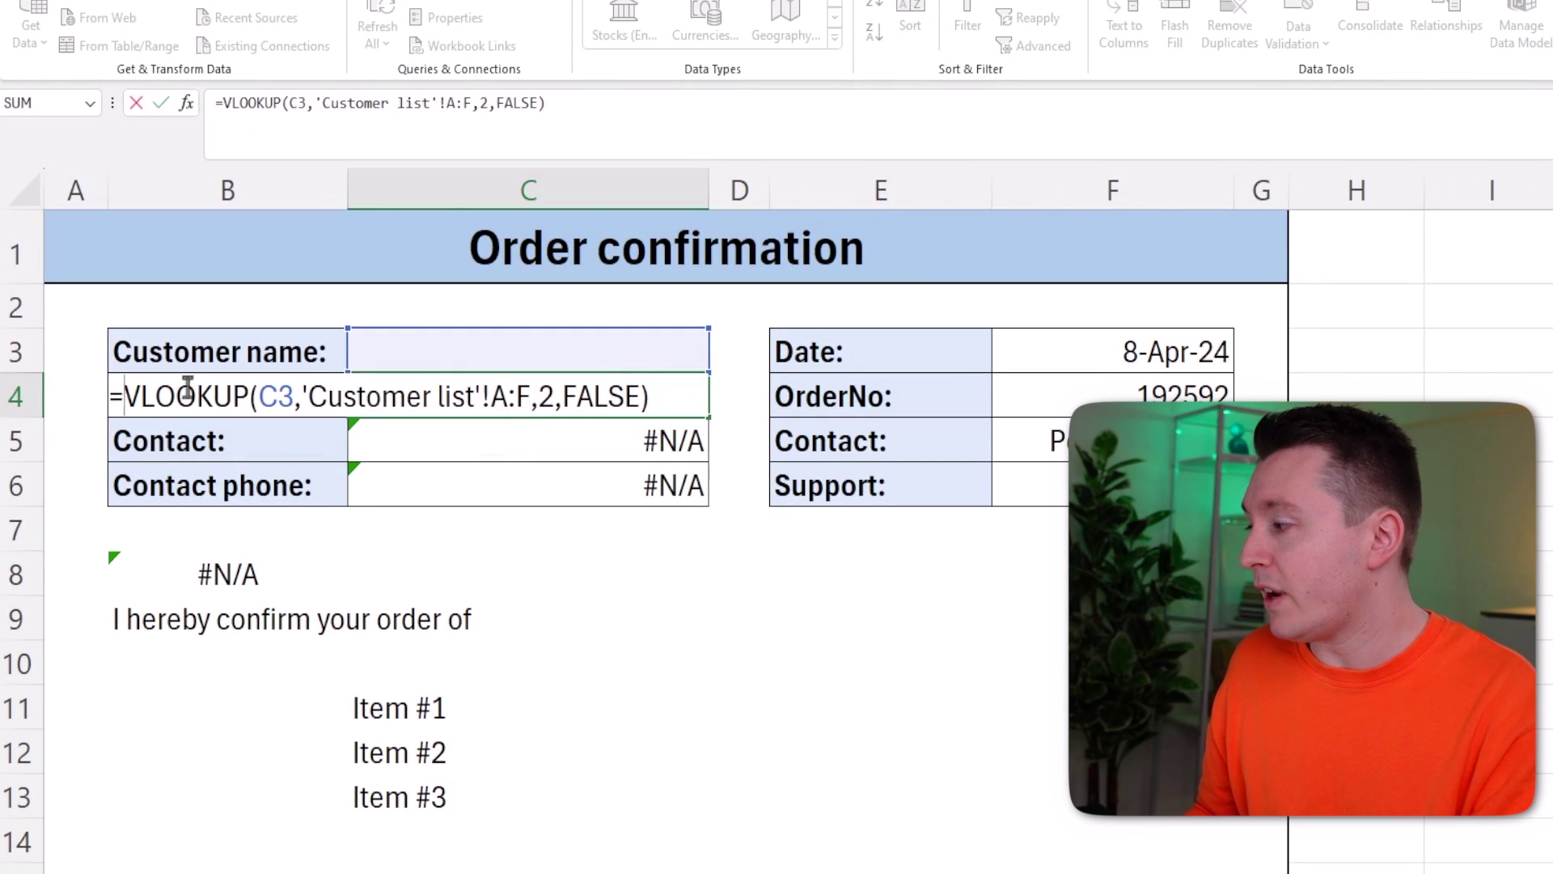
text(IF)
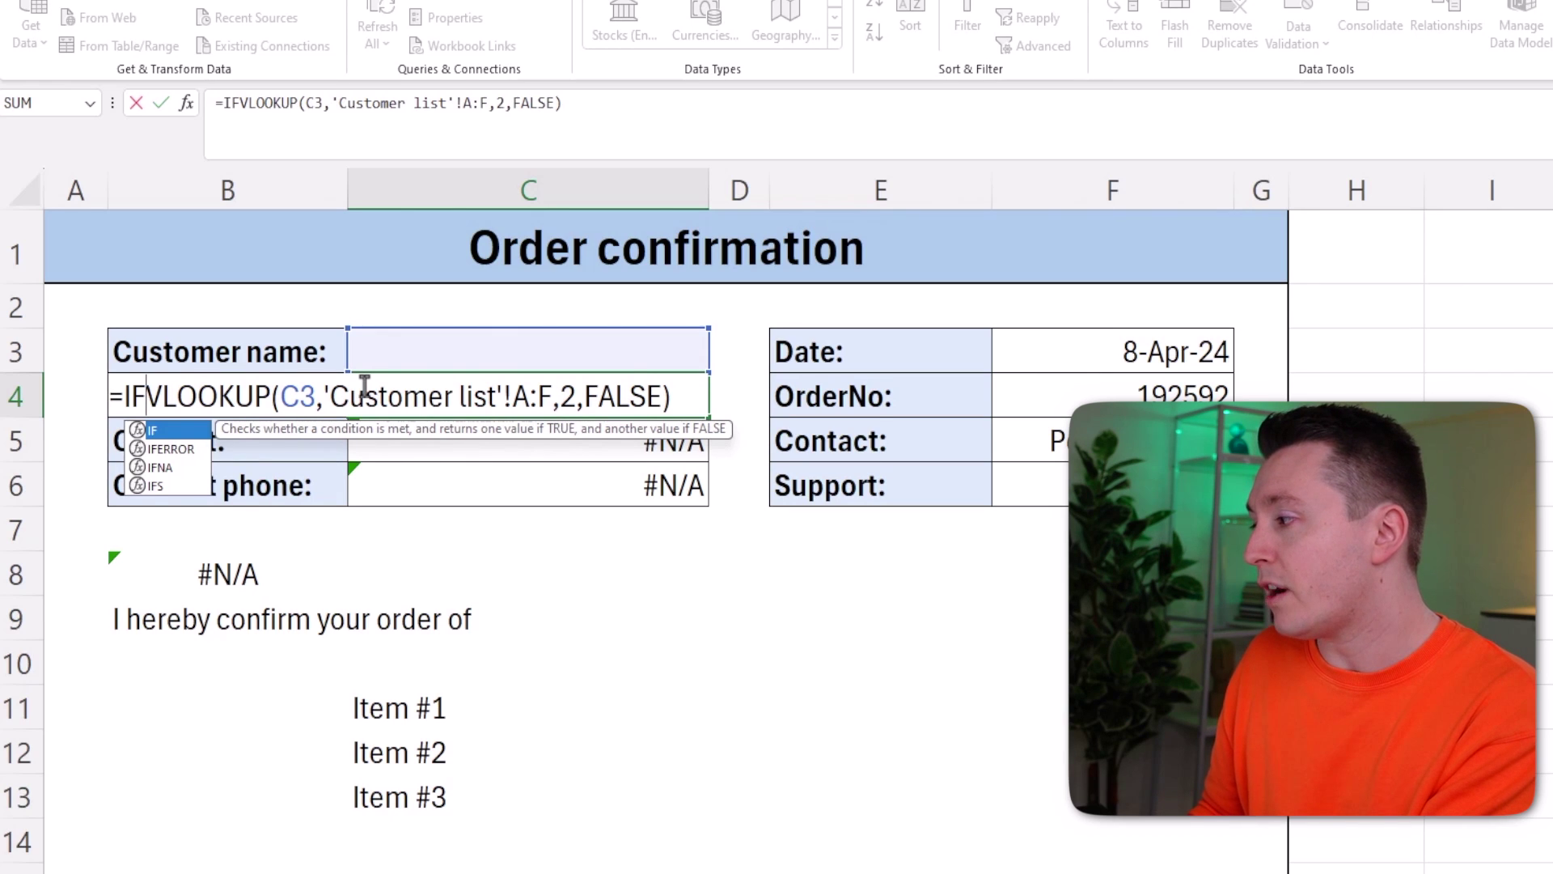
text(ERROR)
key(Tab)
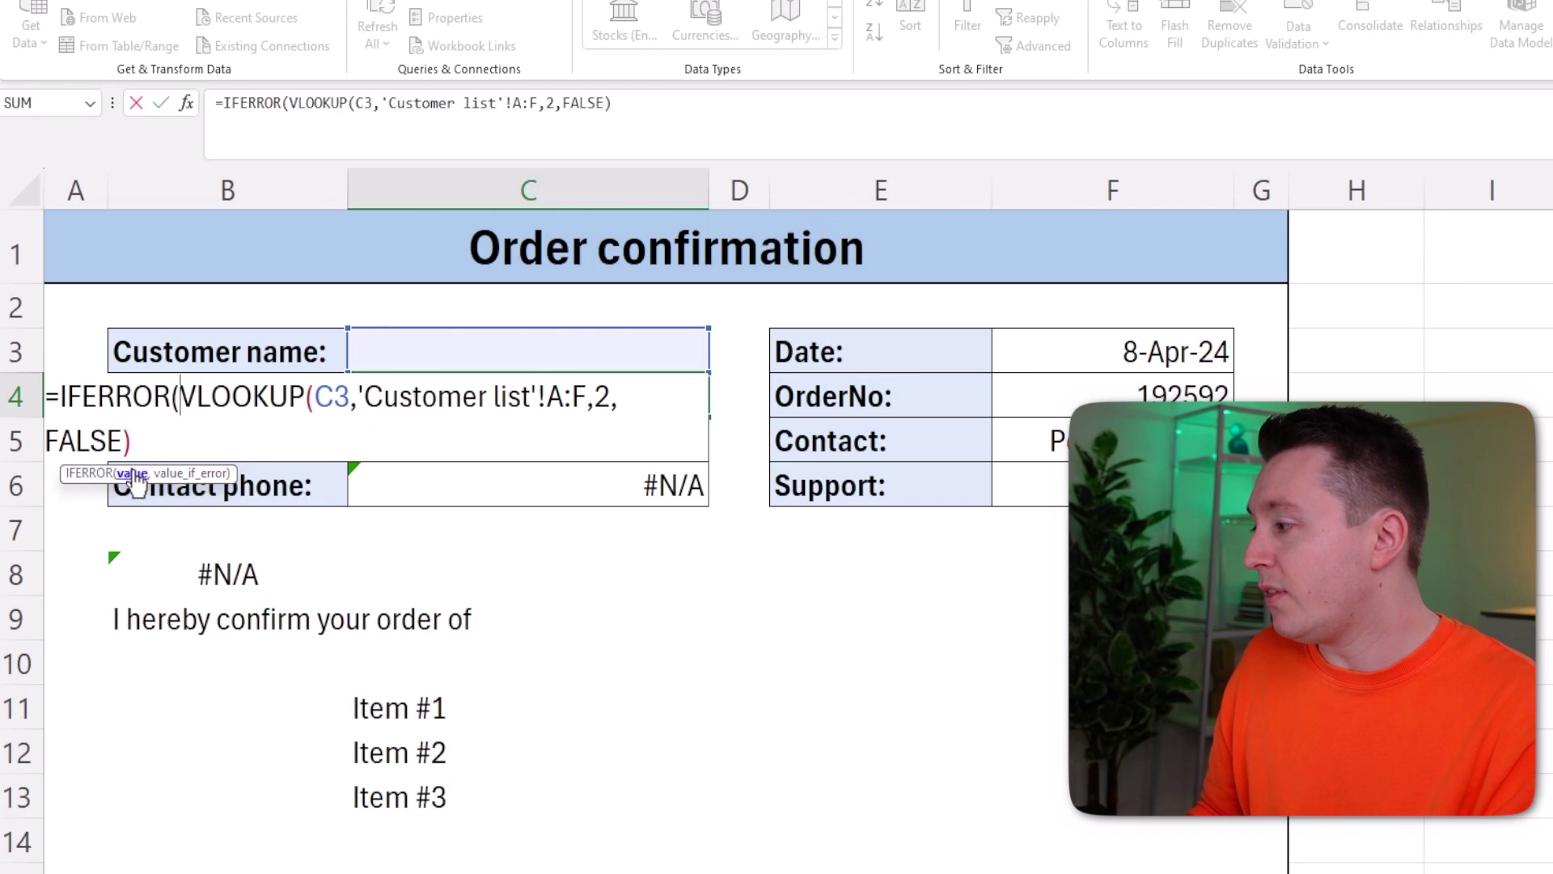
Complete the IFERROR in C4 with an empty string "" as value_if_error, enter the formula, and reselect C4
drag(179, 396, 143, 452)
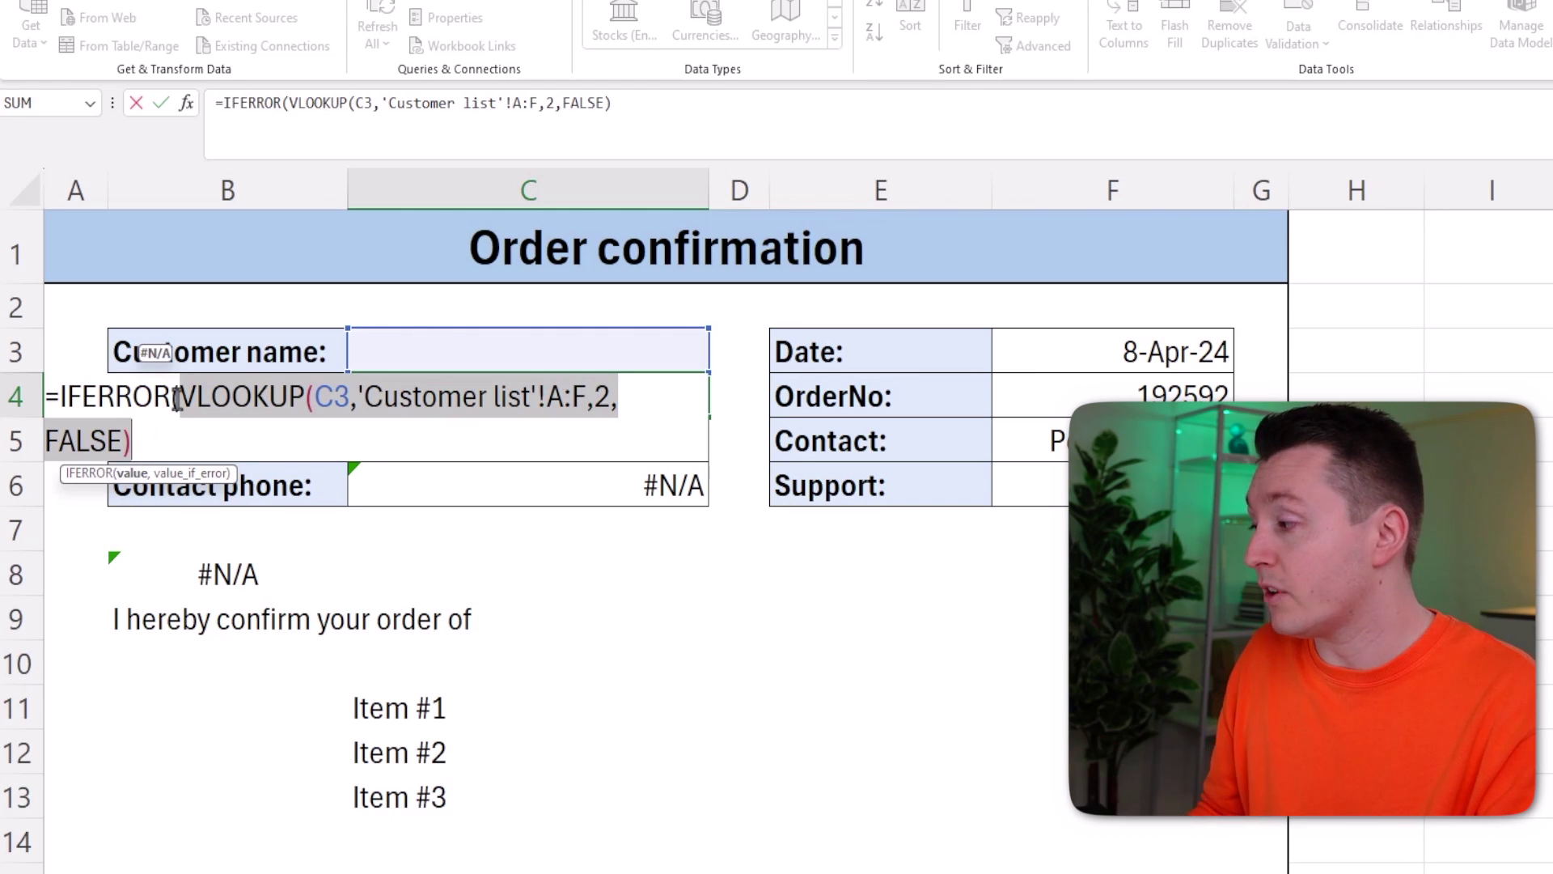
click(141, 441)
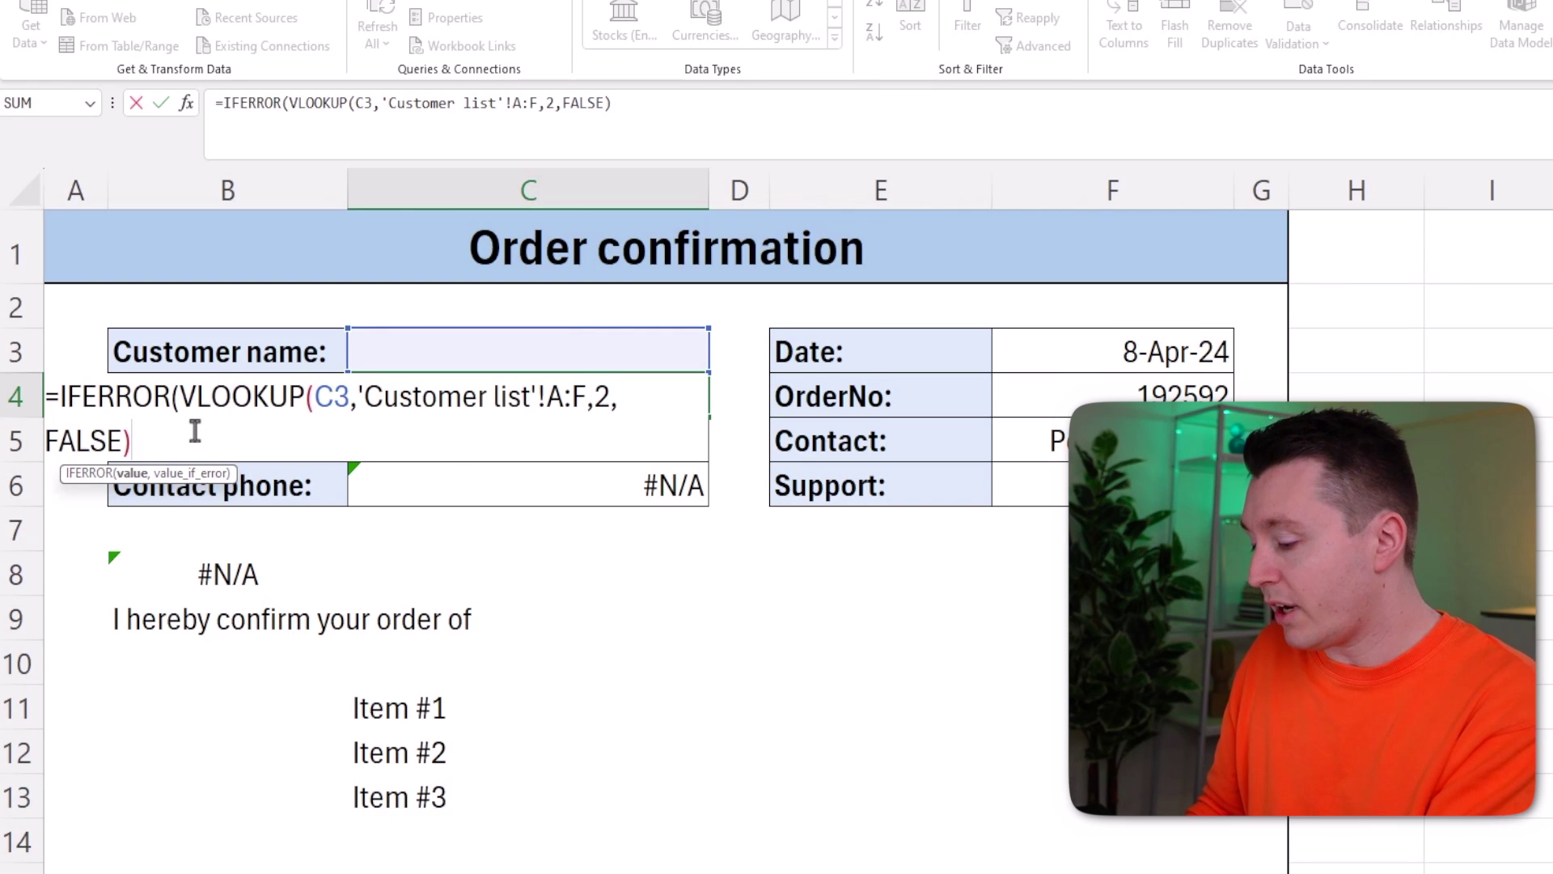
text(,)
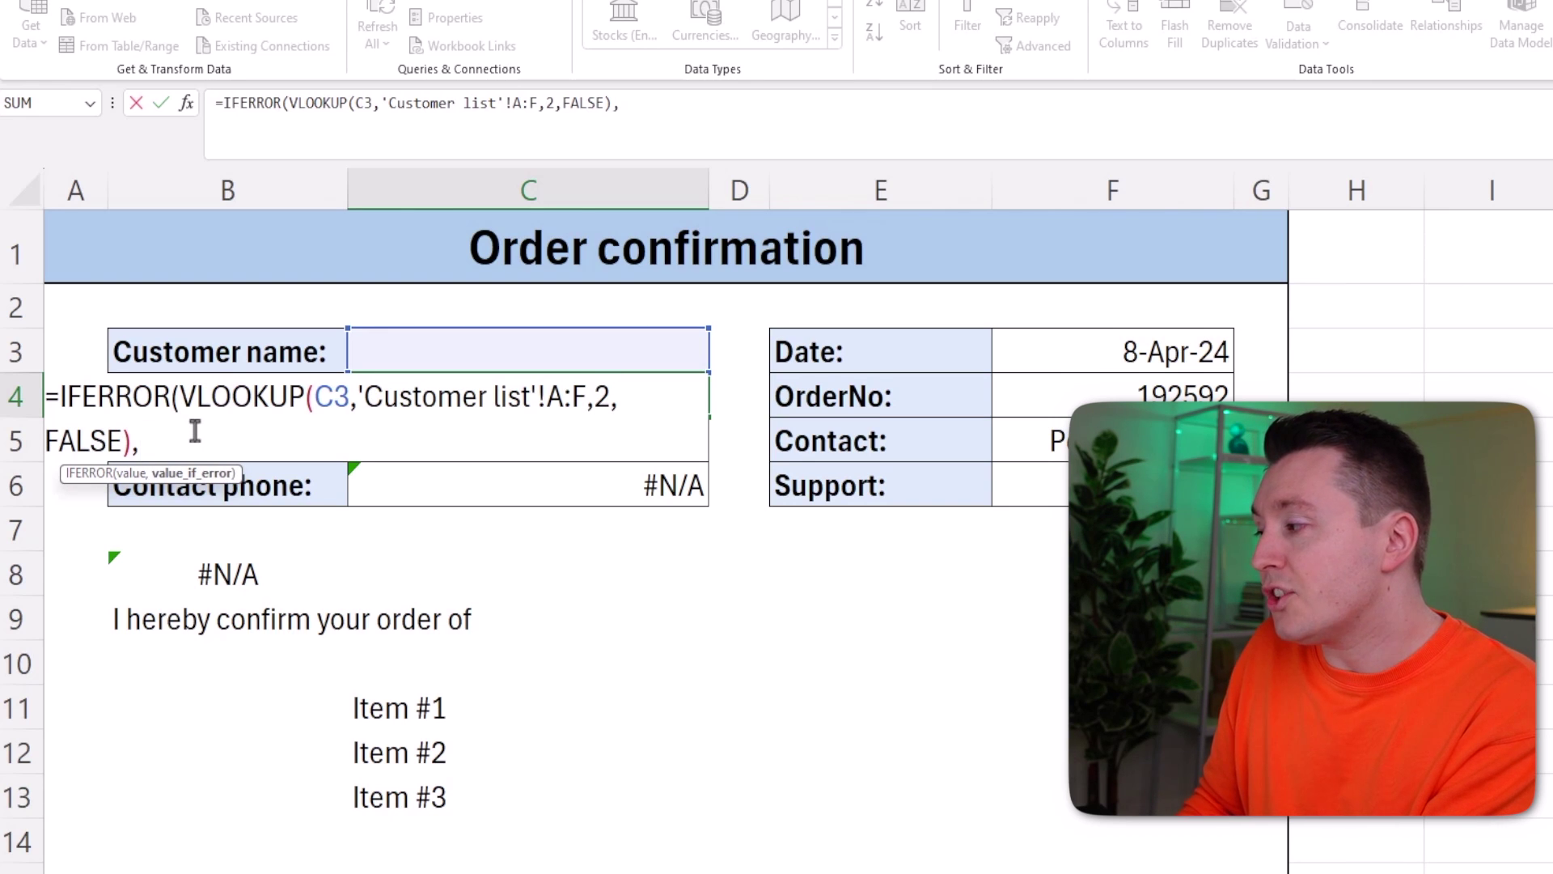
text(""))
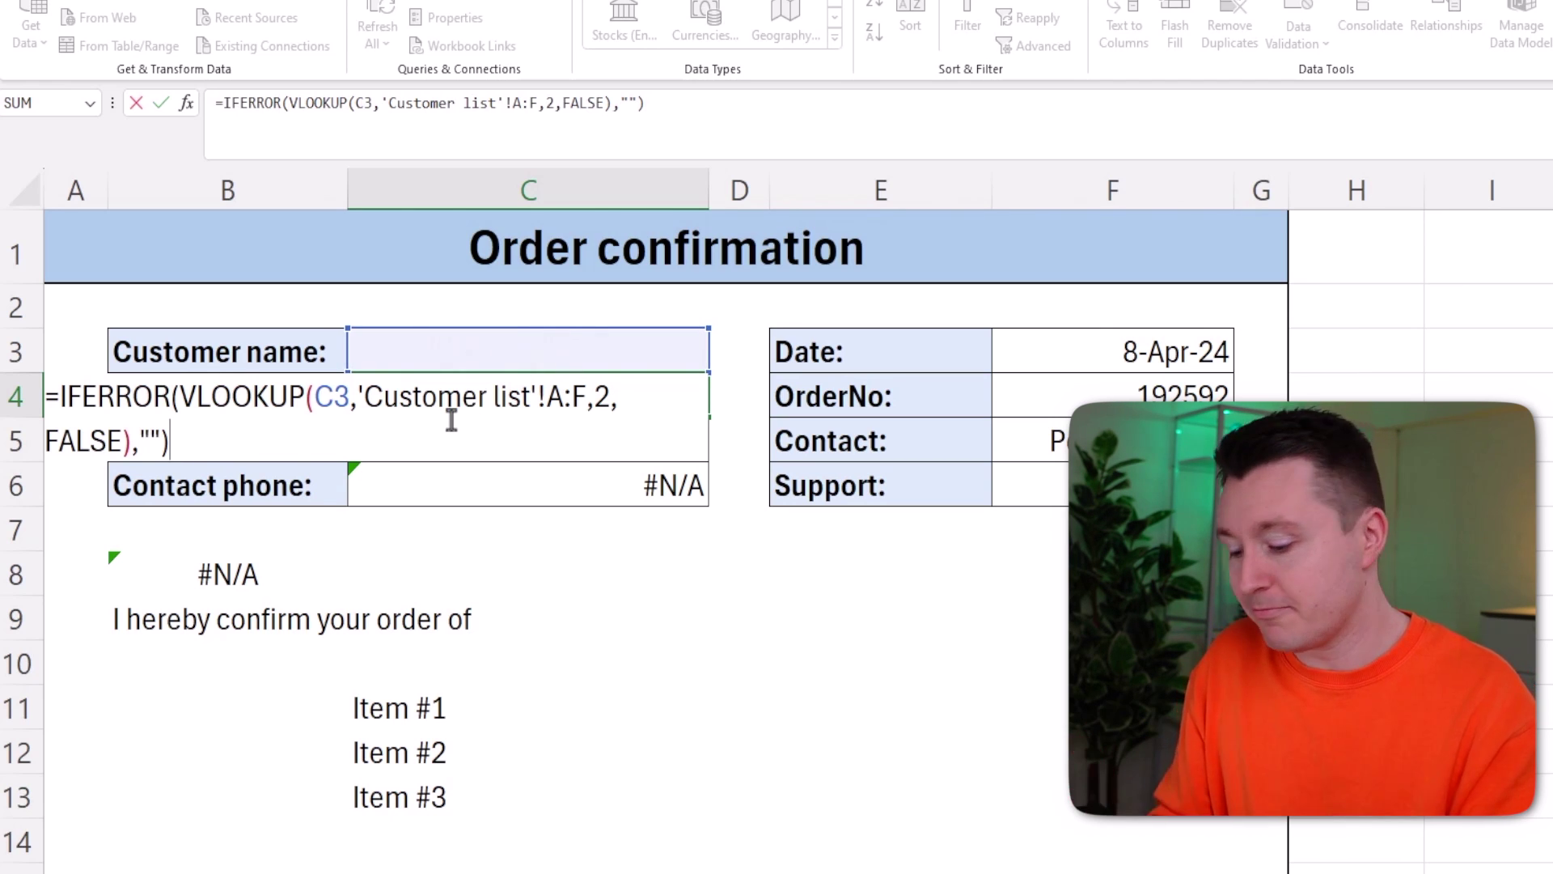
key(Return)
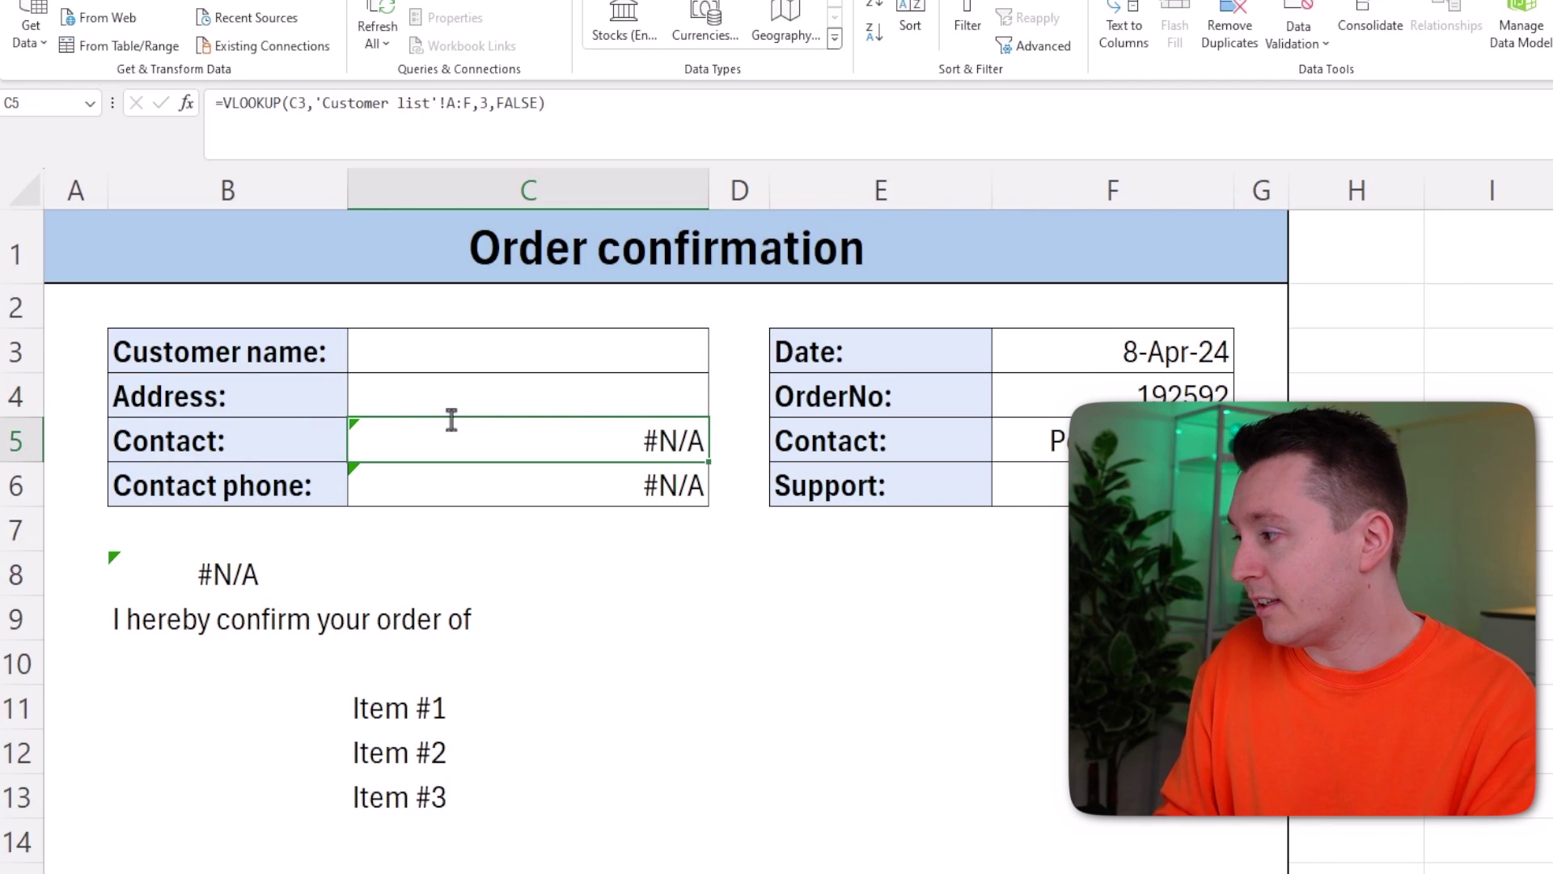
click(527, 397)
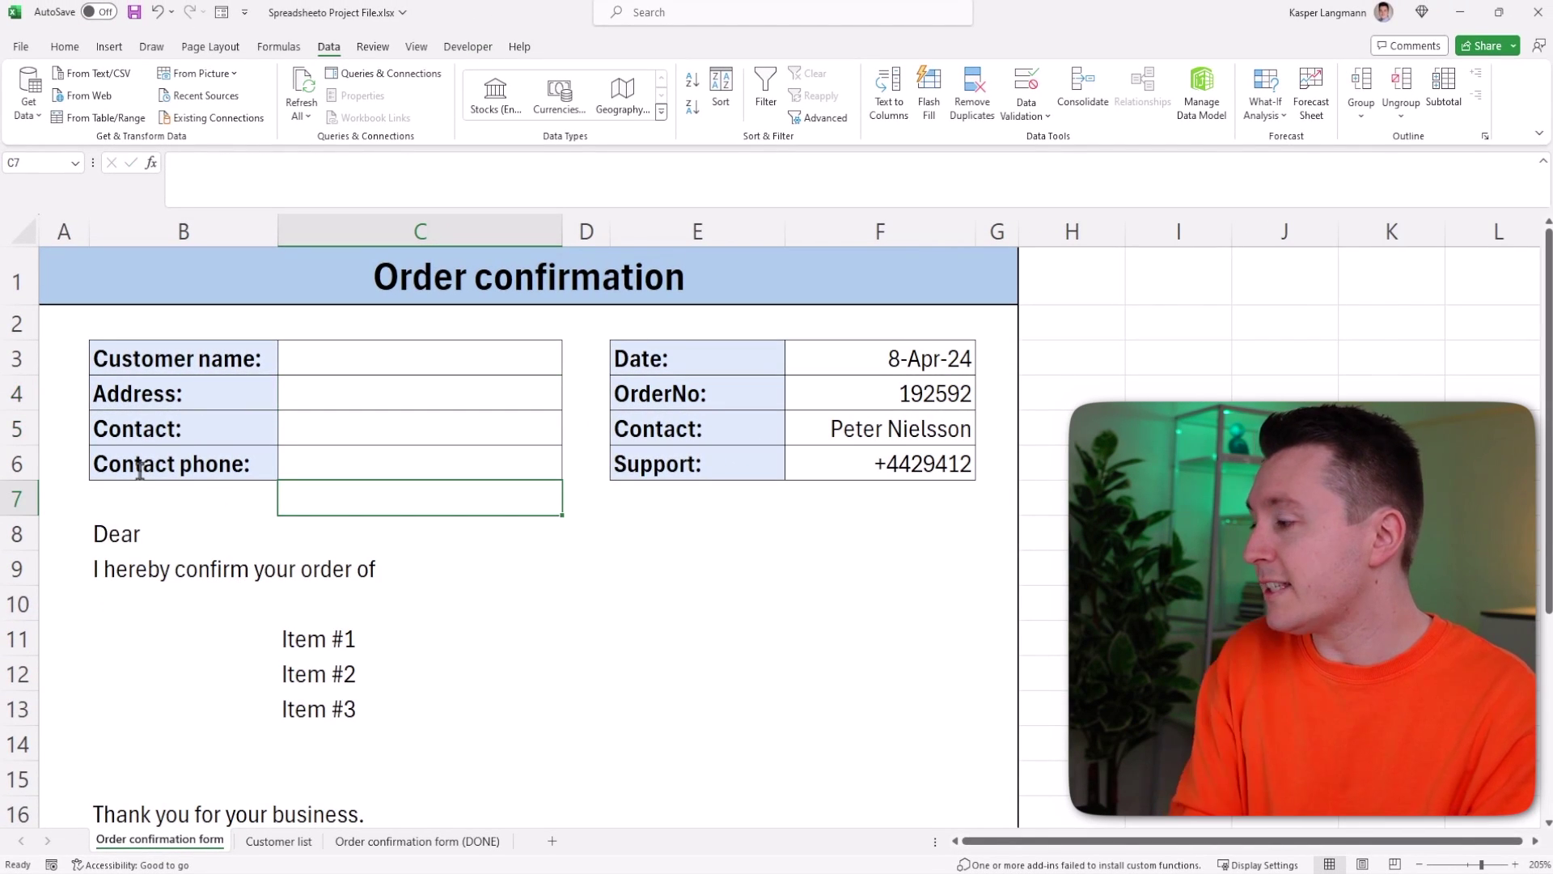
Choose Spreadsheeto as the customer name in C3 to test the lookup formulas
click(393, 358)
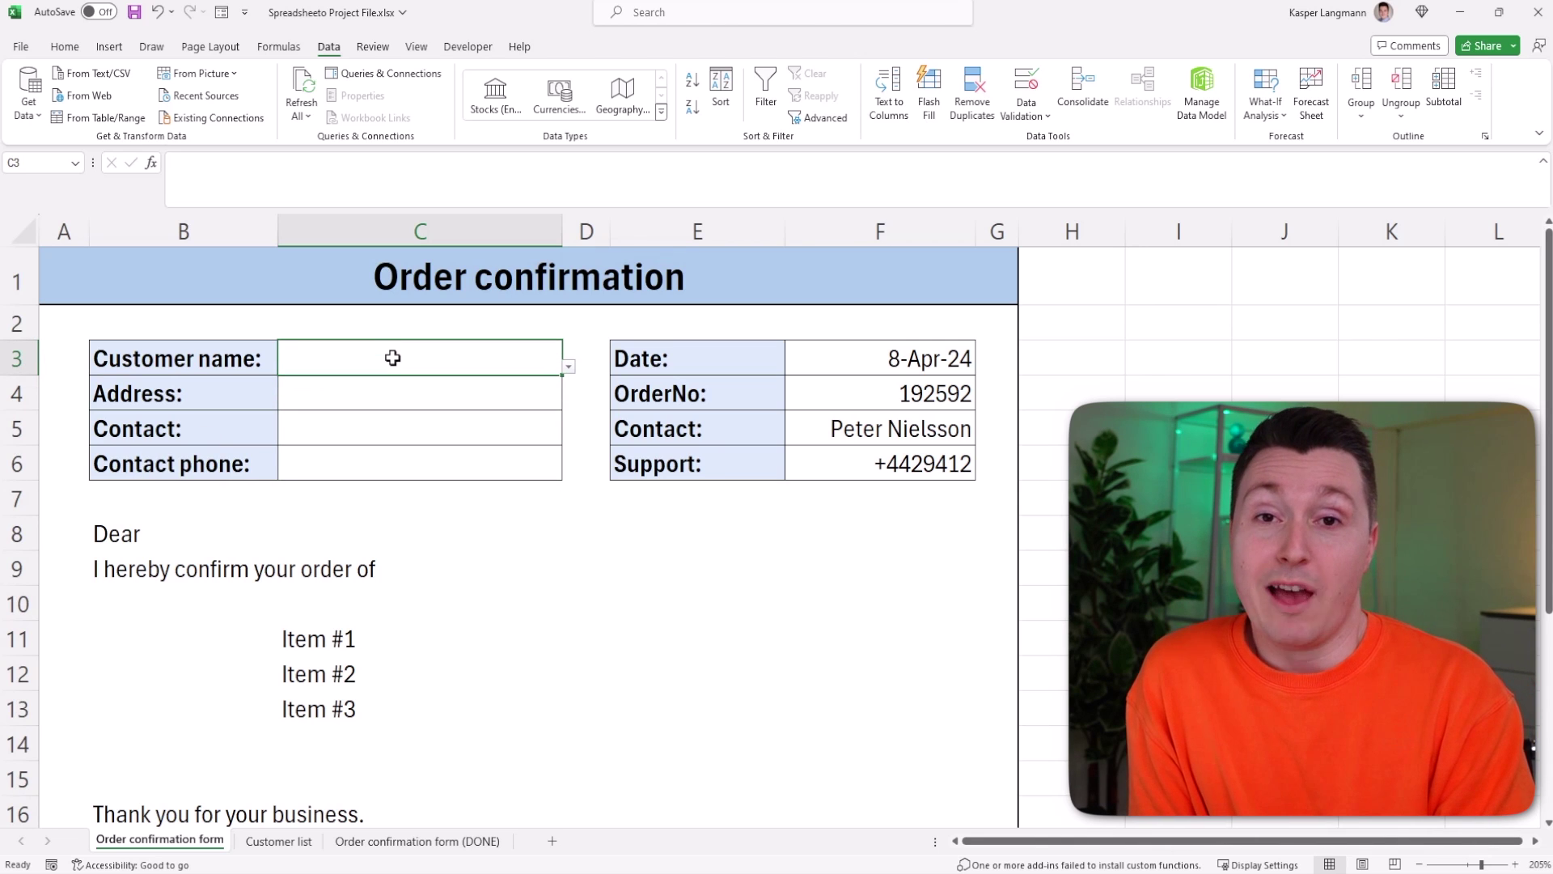
click(569, 368)
click(529, 401)
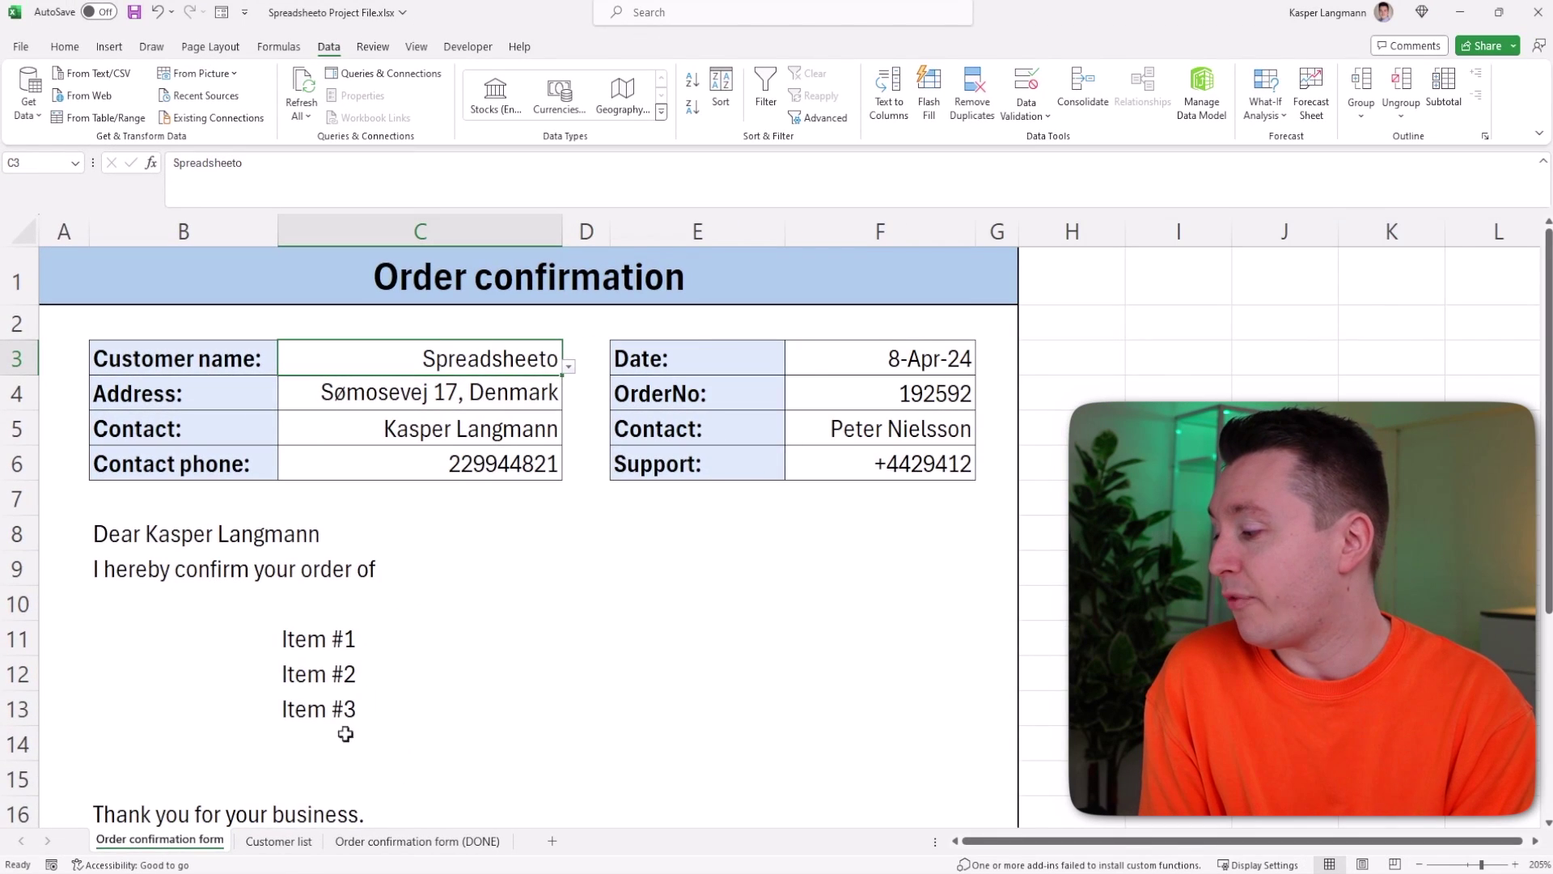
Check the Customer list sheet against the looked-up details in C4:C6 of the Order confirmation form
click(297, 841)
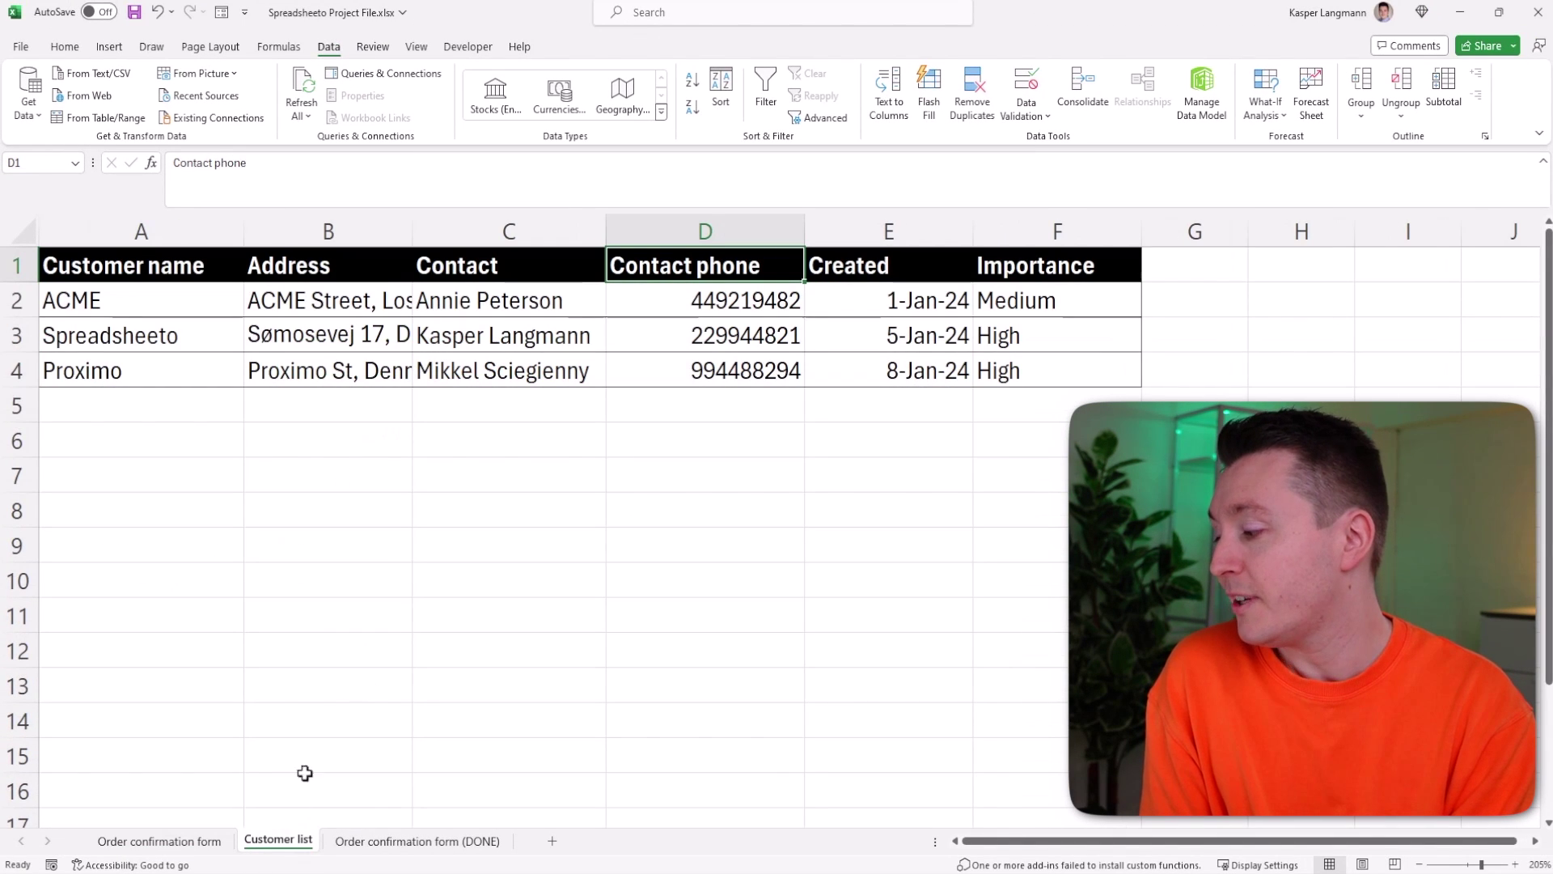
click(208, 841)
drag(504, 392, 502, 462)
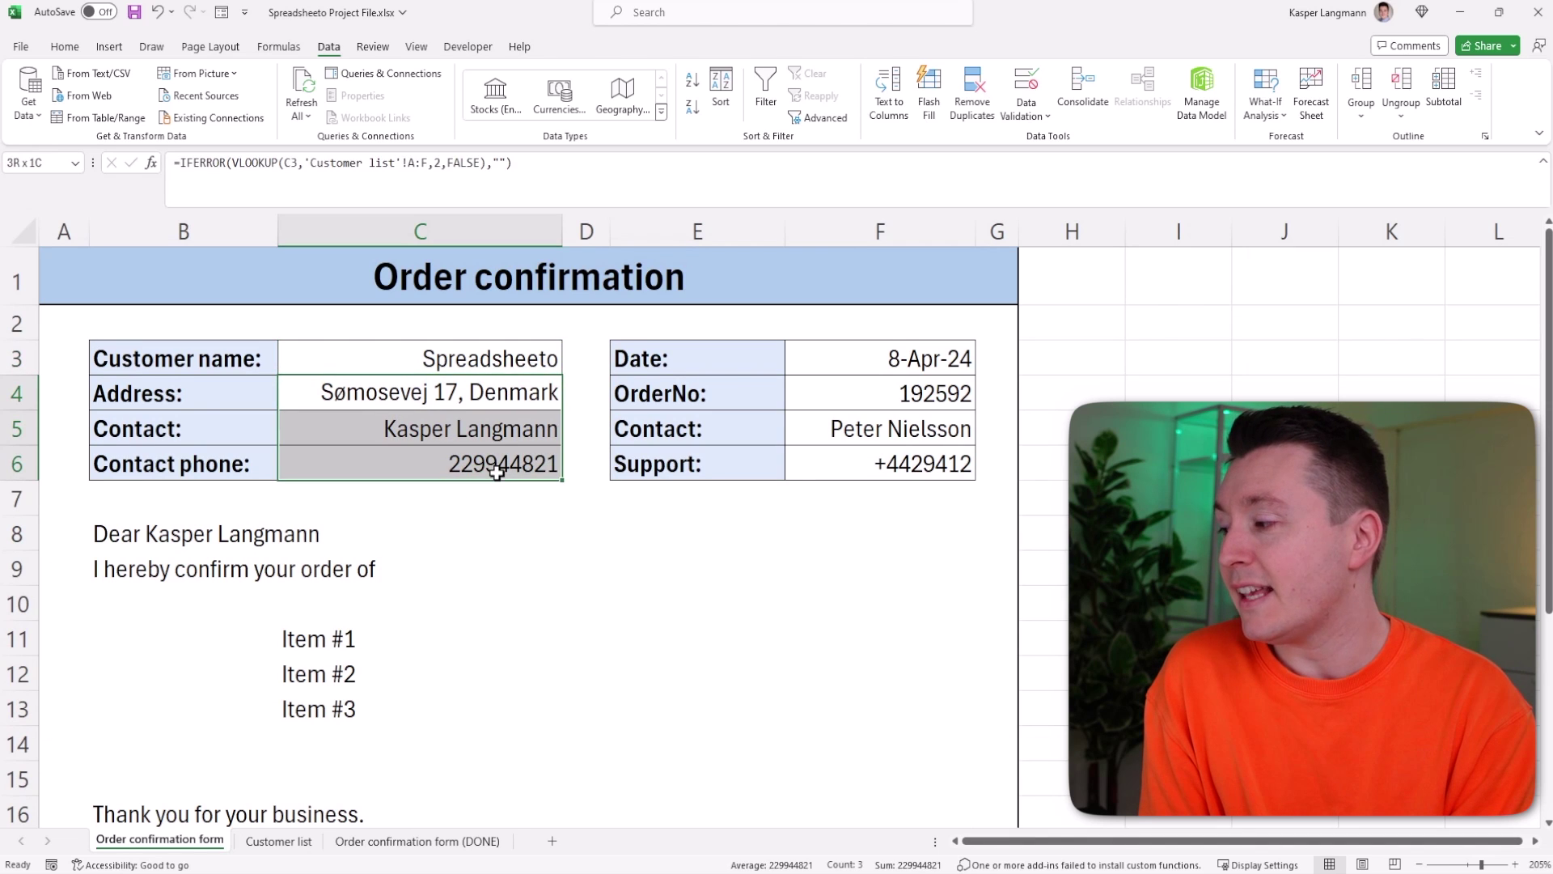
Change the customer name in C3 to ACME and select the Contact cell C5 to check its lookup
click(503, 357)
click(570, 367)
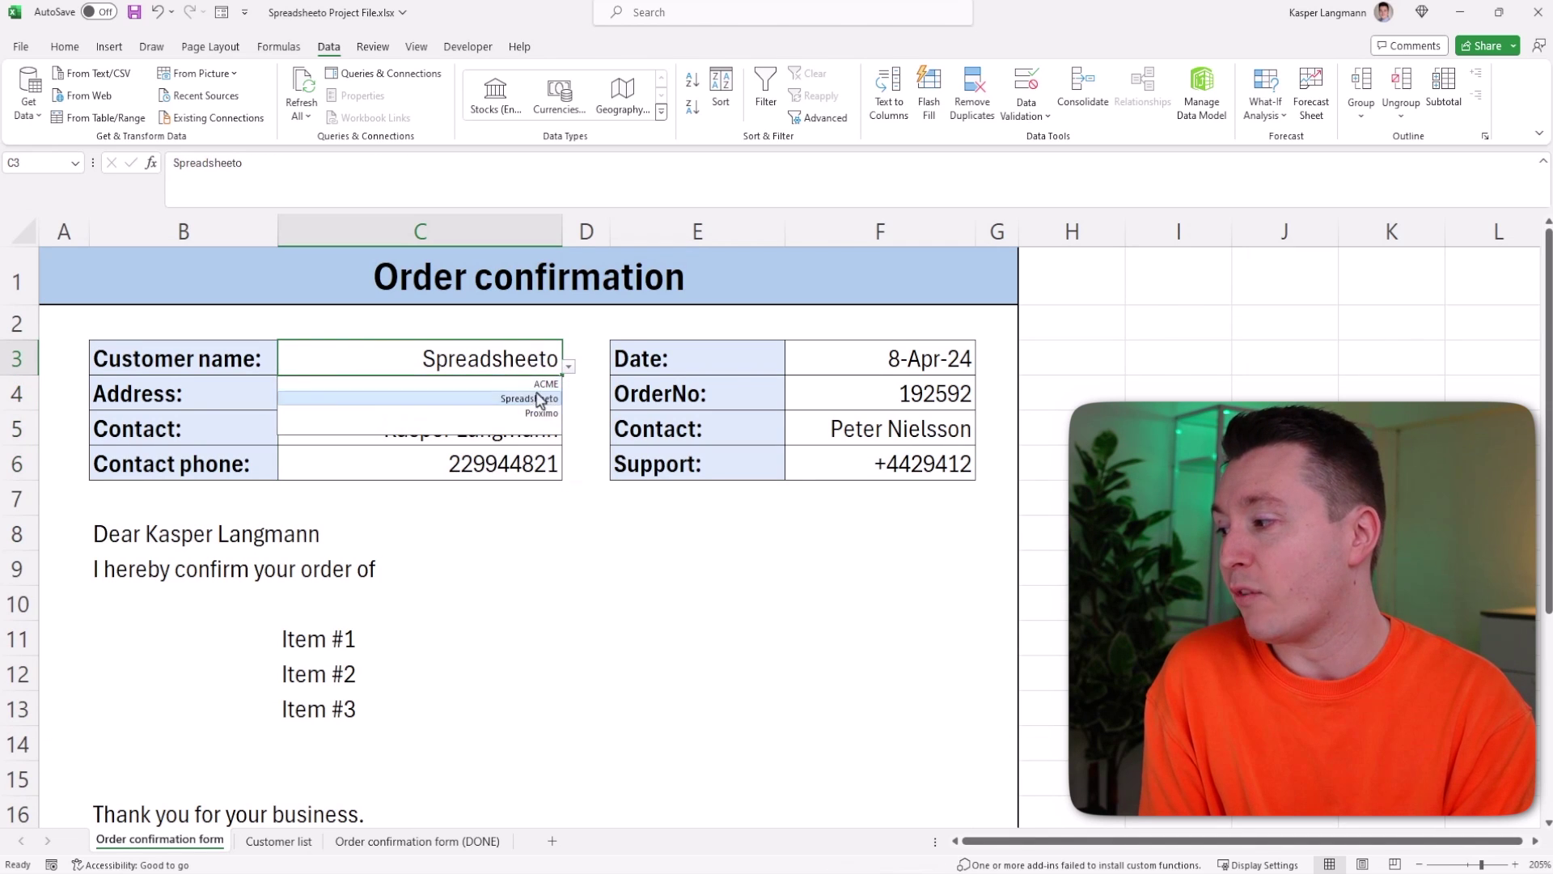
click(544, 384)
click(500, 436)
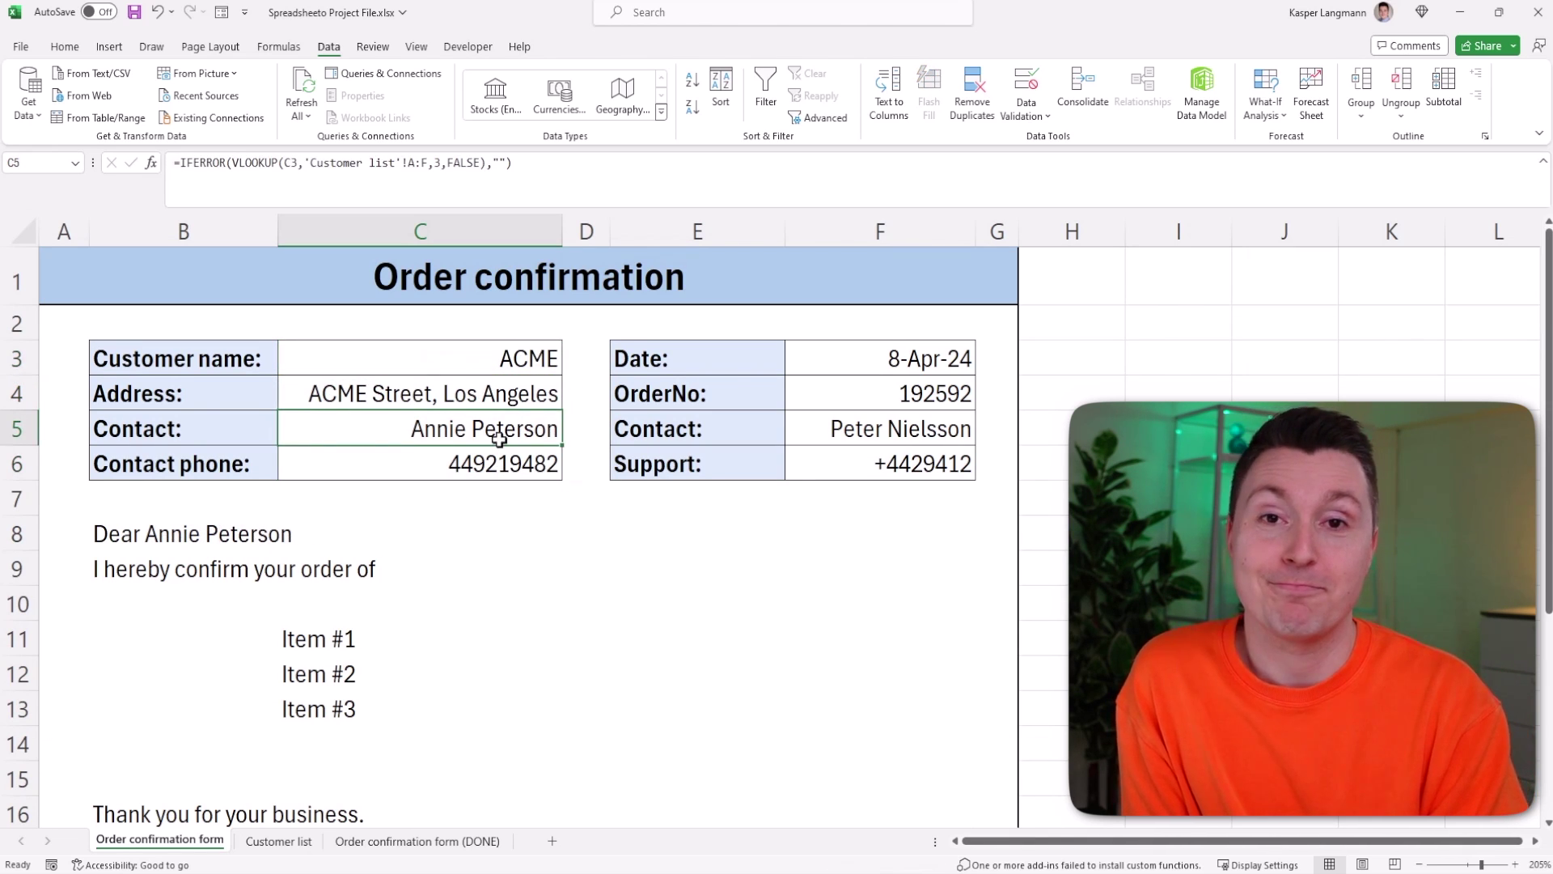